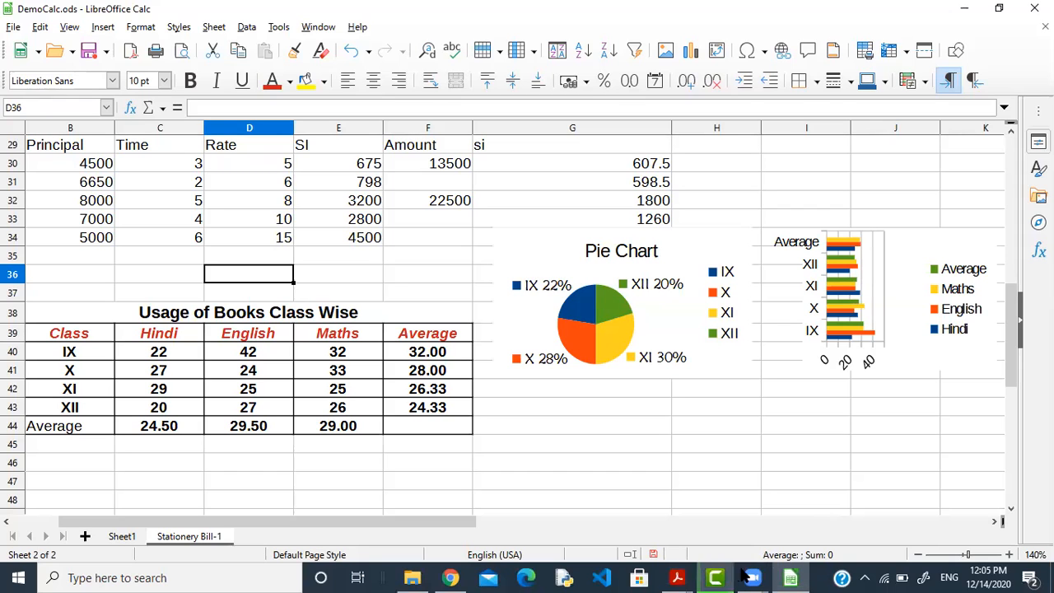
Switch to the 402-Information Technology Class-IX PDF in Acrobat Reader and review the chart types table and the column chart instructions.
mouse_move(676, 577)
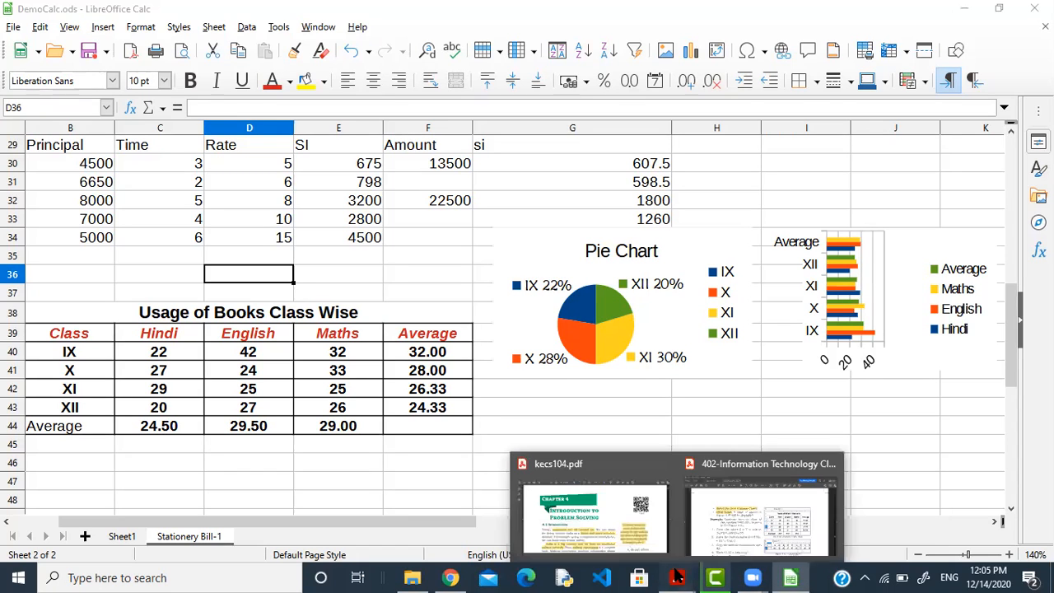
left_click(748, 557)
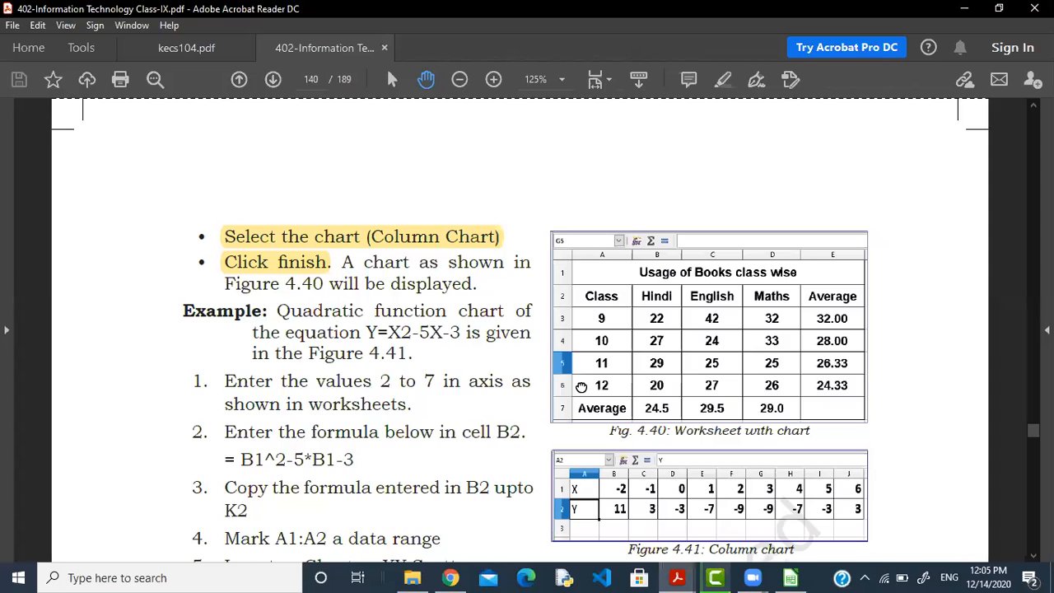
scroll(580, 387, "up", 5)
scroll(696, 219, "up", 1)
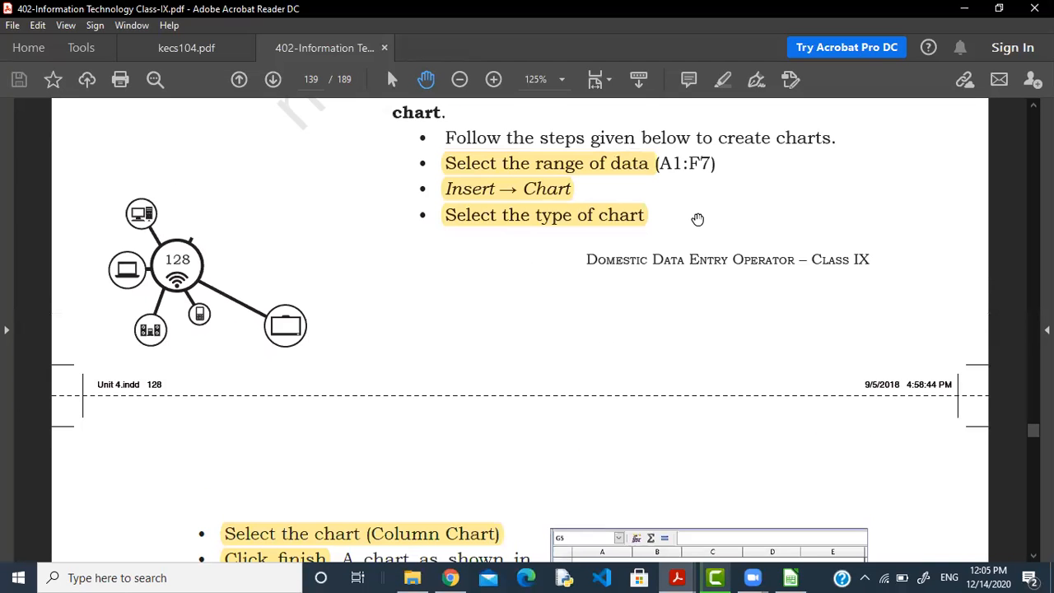
left_click_drag(696, 219, 695, 492)
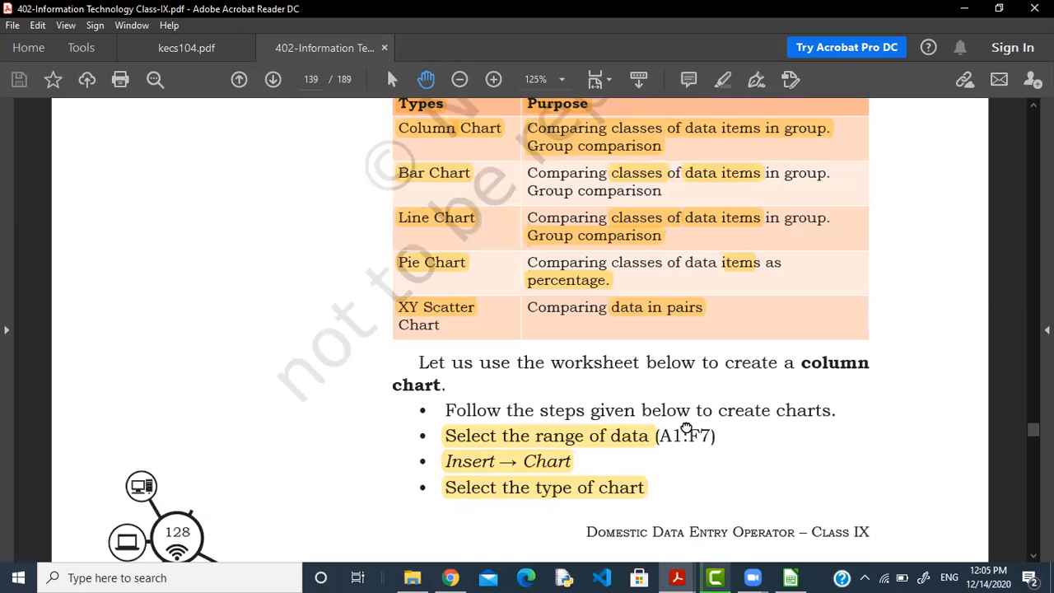
scroll(678, 519, "up", 1)
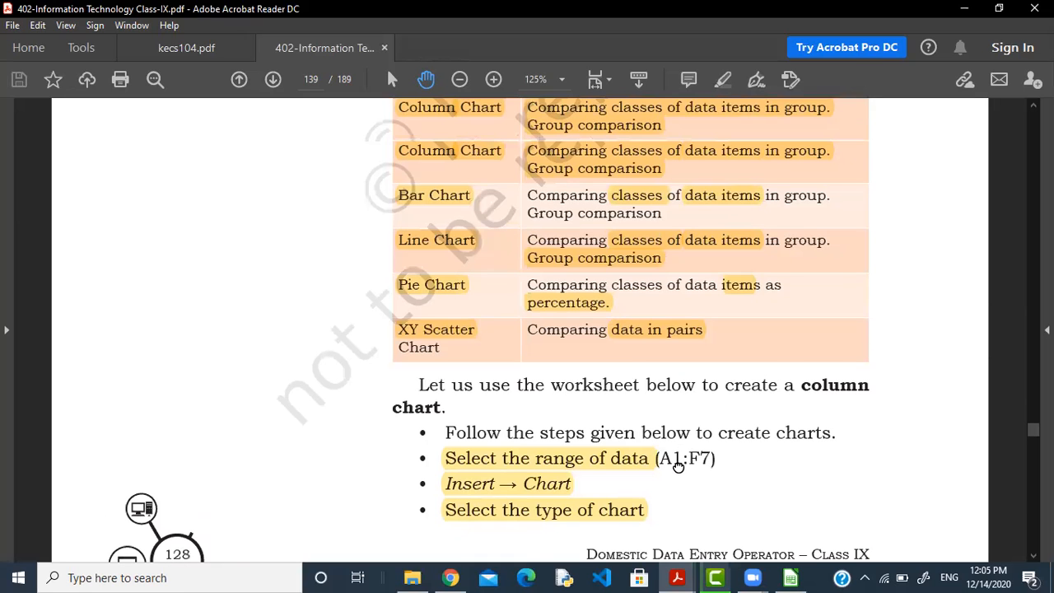
scroll(441, 188, "up", 1)
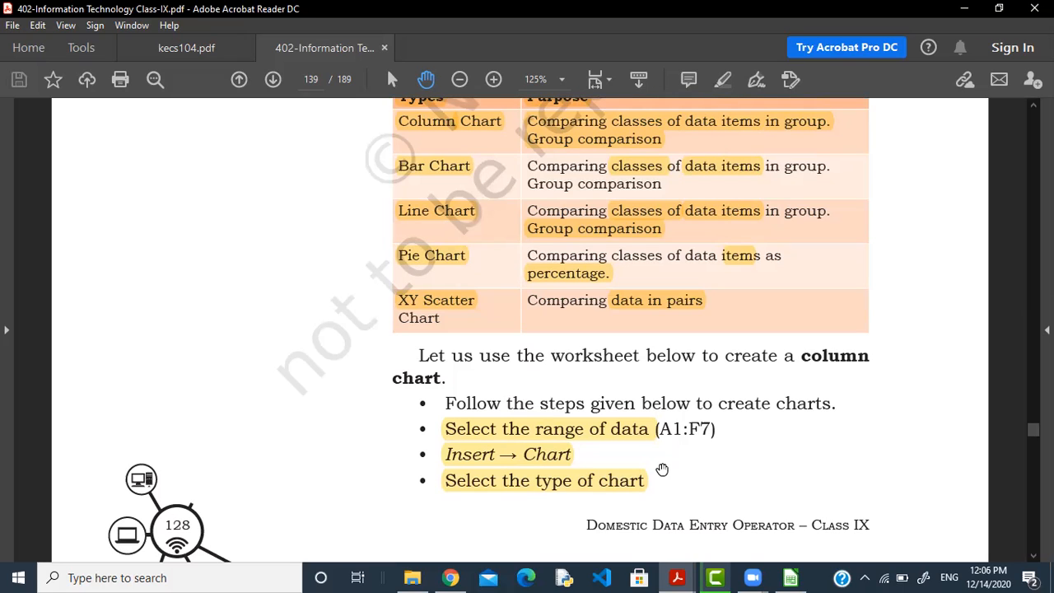
scroll(653, 500, "down", 3)
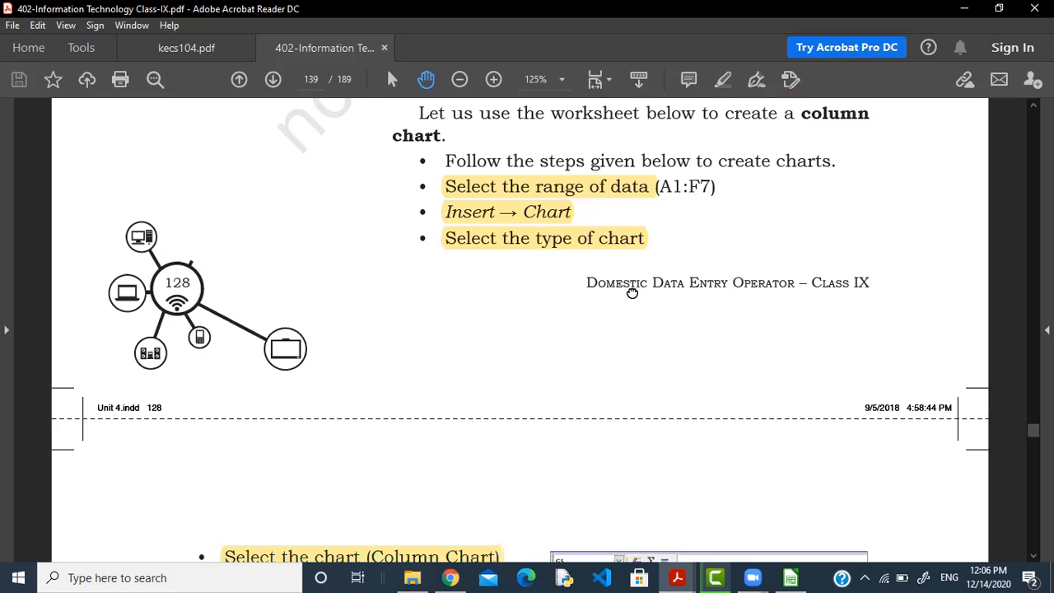
scroll(480, 433, "down", 3)
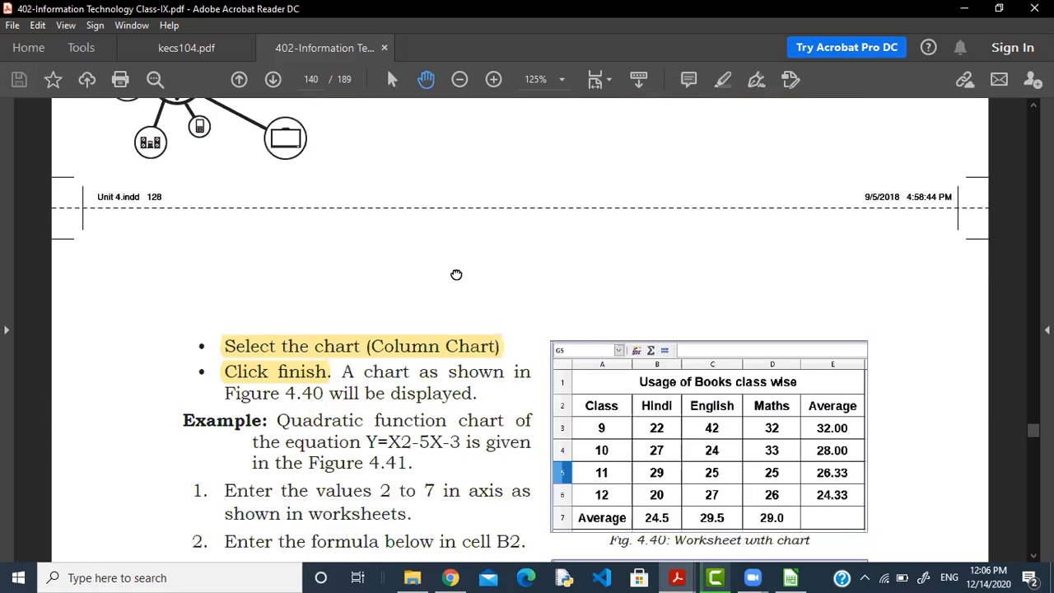
scroll(458, 288, "down", 3)
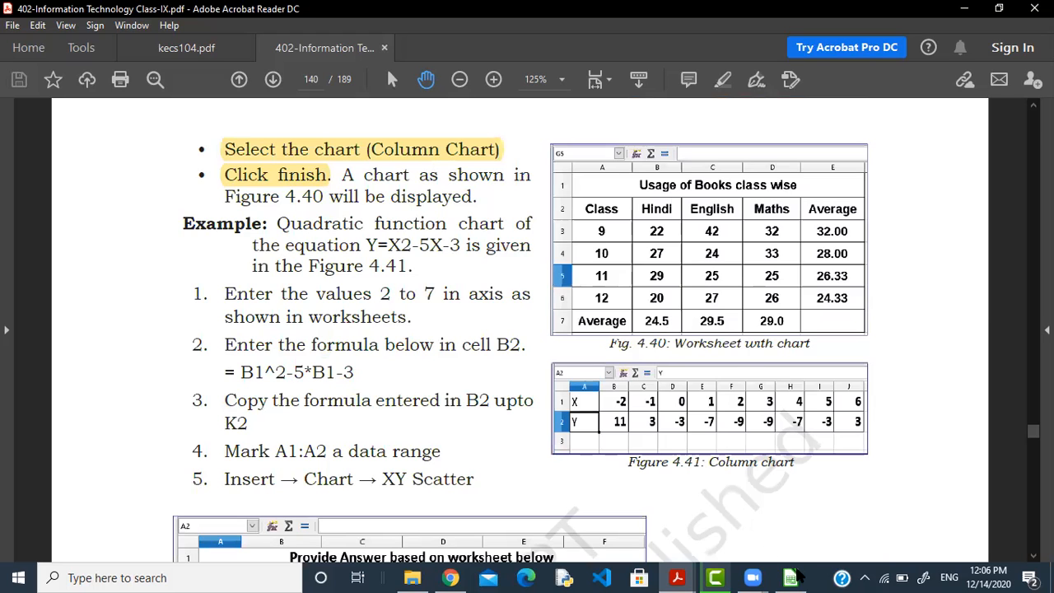
In LibreOffice Calc, add one decimal place to the book usage data in B39:E43 and start inserting a chart from that range.
left_click(793, 578)
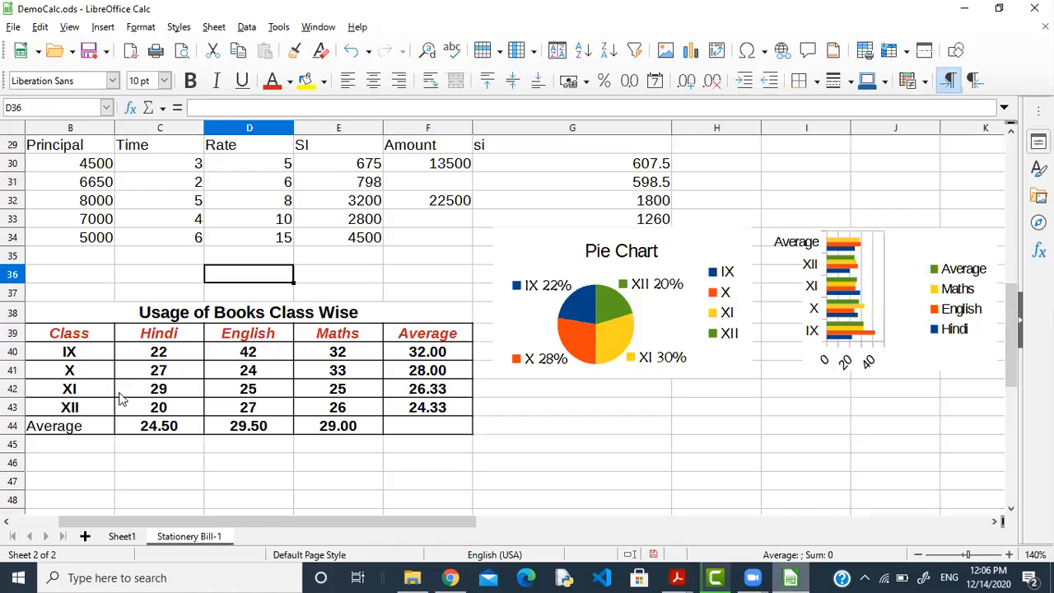
left_click_drag(69, 333, 119, 395)
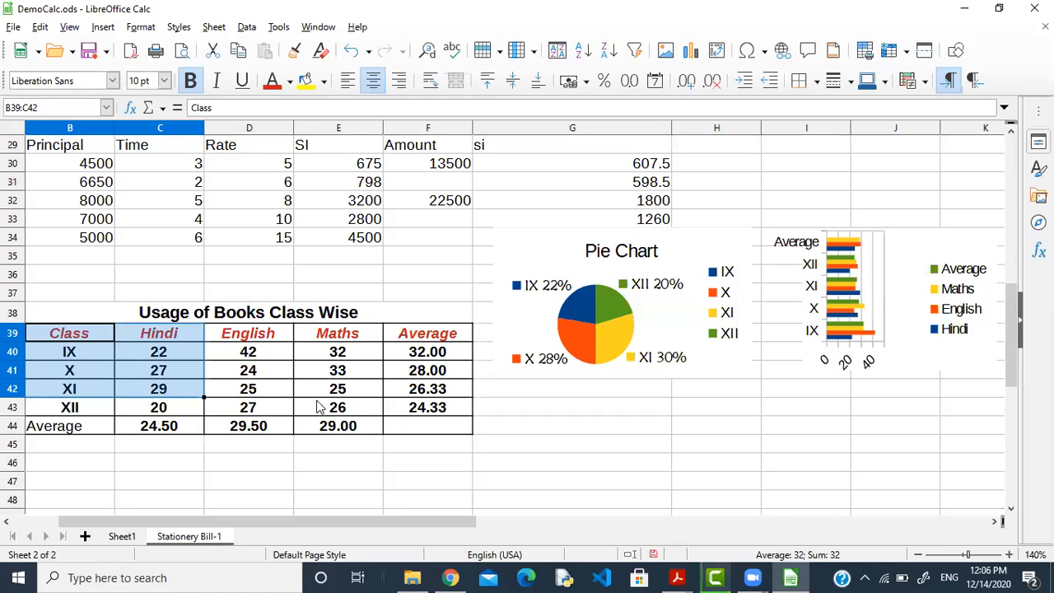
left_click_drag(320, 406, 320, 407)
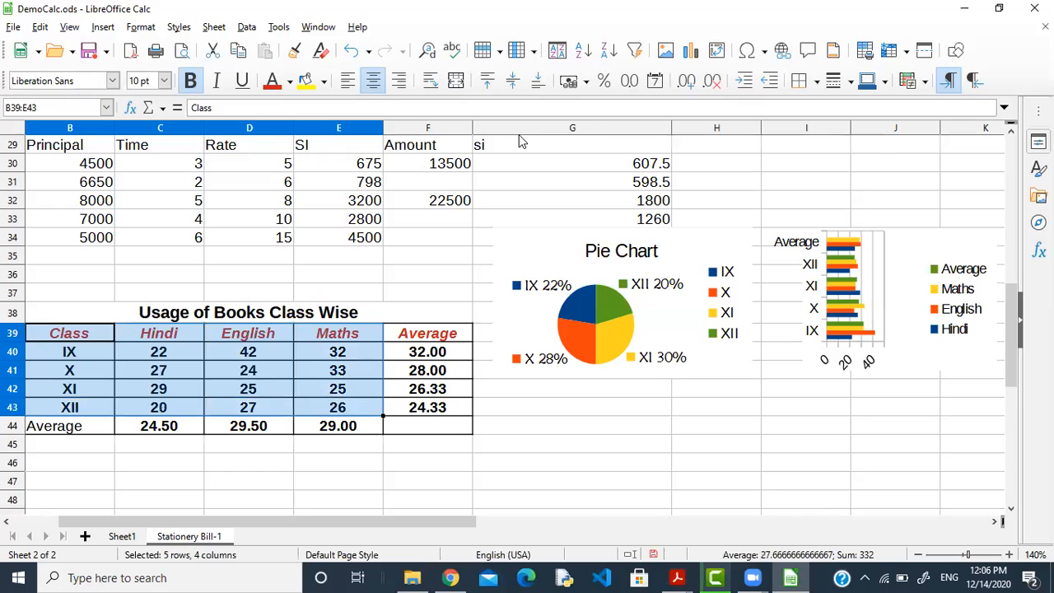
left_click(687, 81)
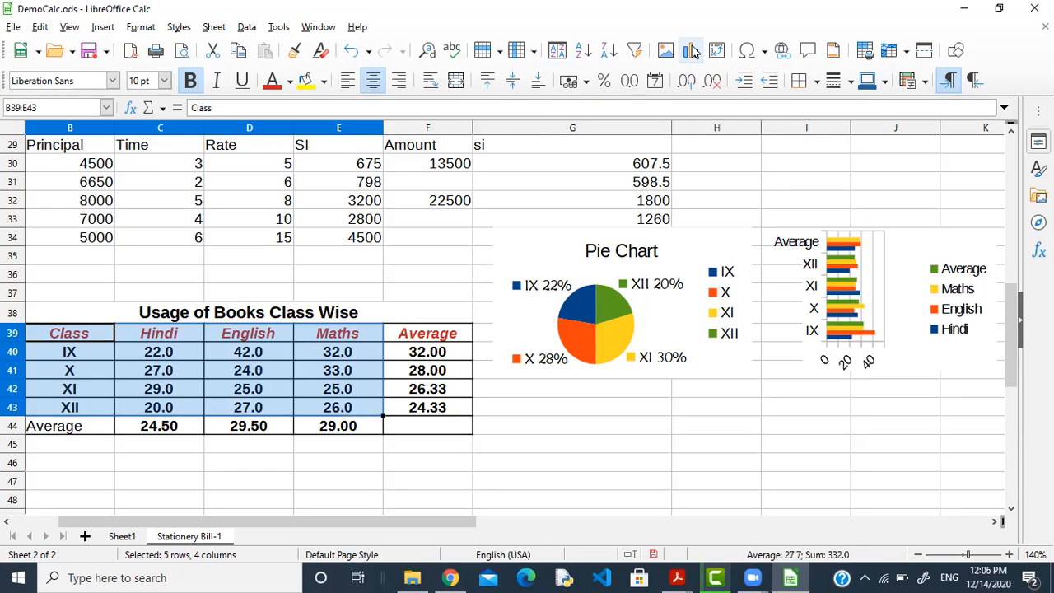
left_click(693, 51)
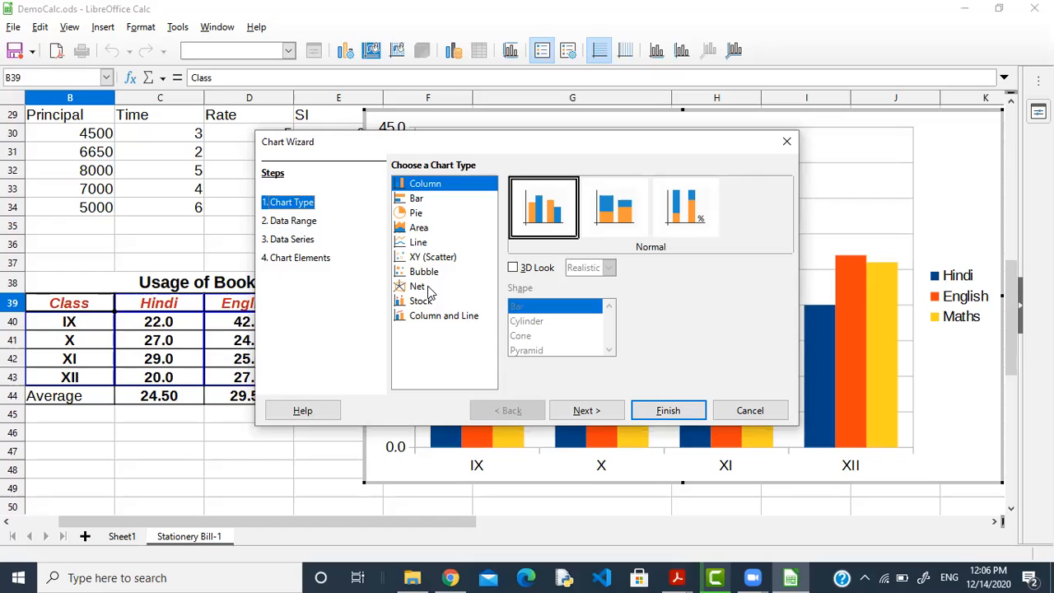
Preview the Pie, Area, Line, XY (Scatter), Net, Stock, and Column and Line chart types for the new chart.
left_click(423, 212)
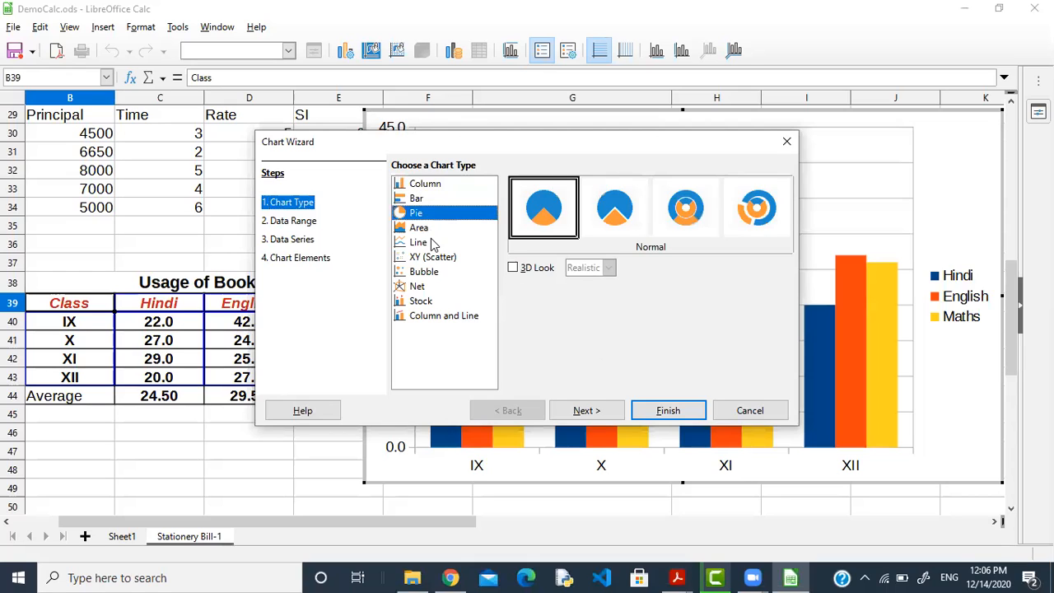
left_click(427, 229)
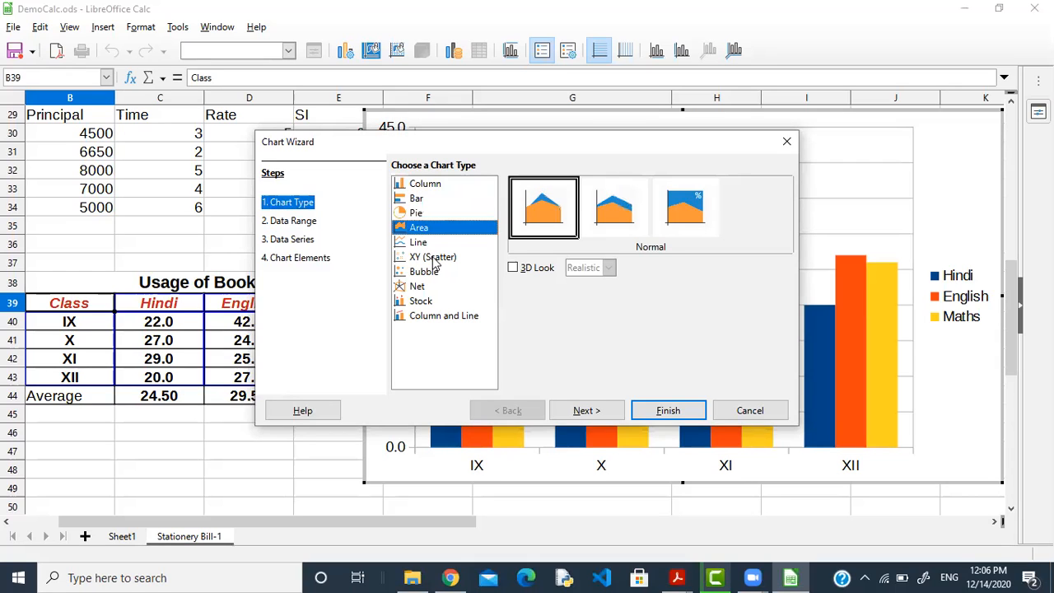
key("Down")
left_click(434, 258)
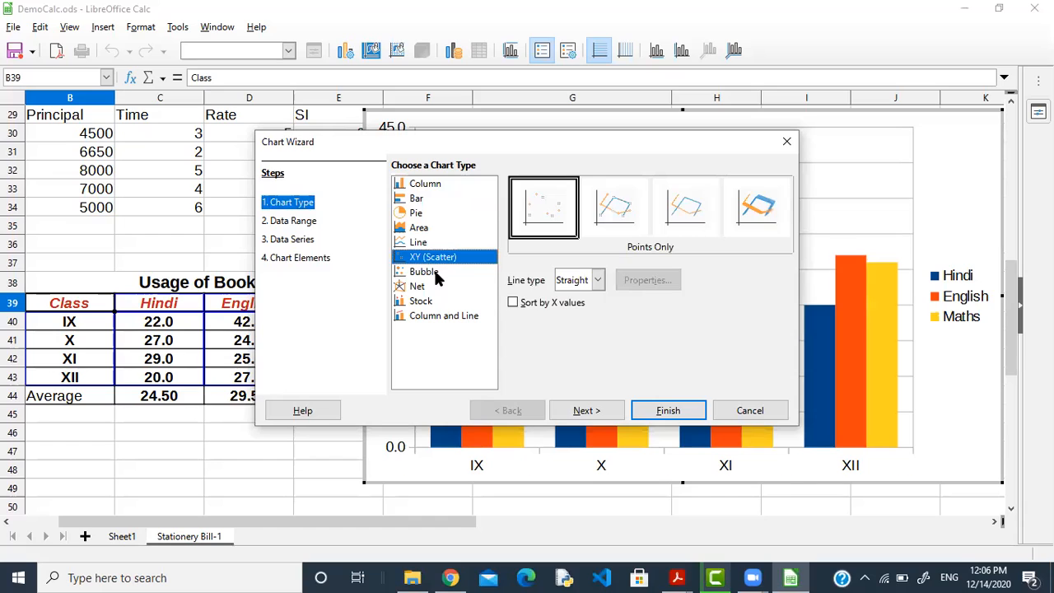
left_click(437, 288)
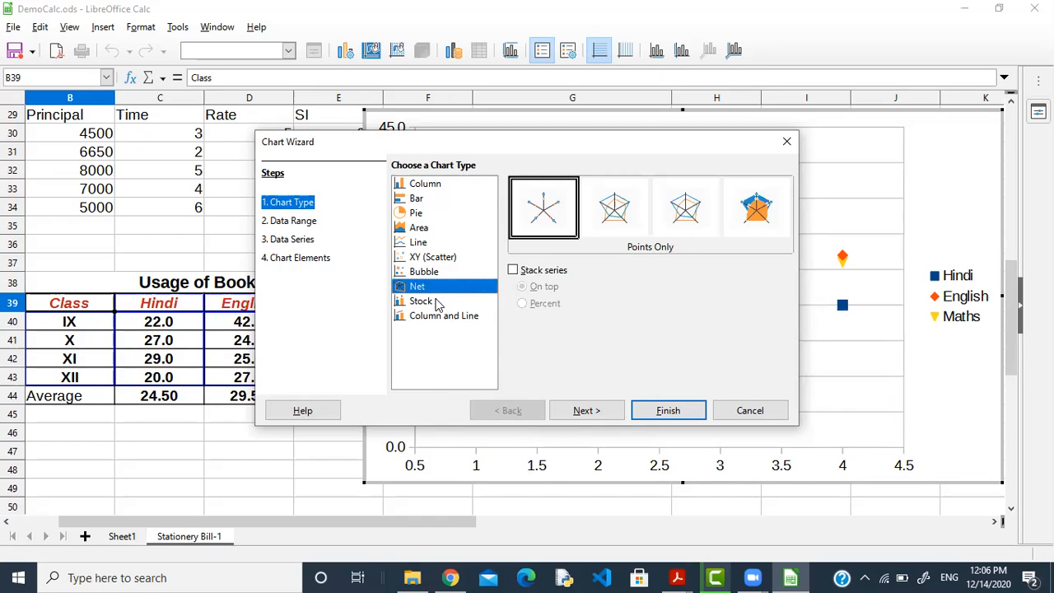
left_click(437, 302)
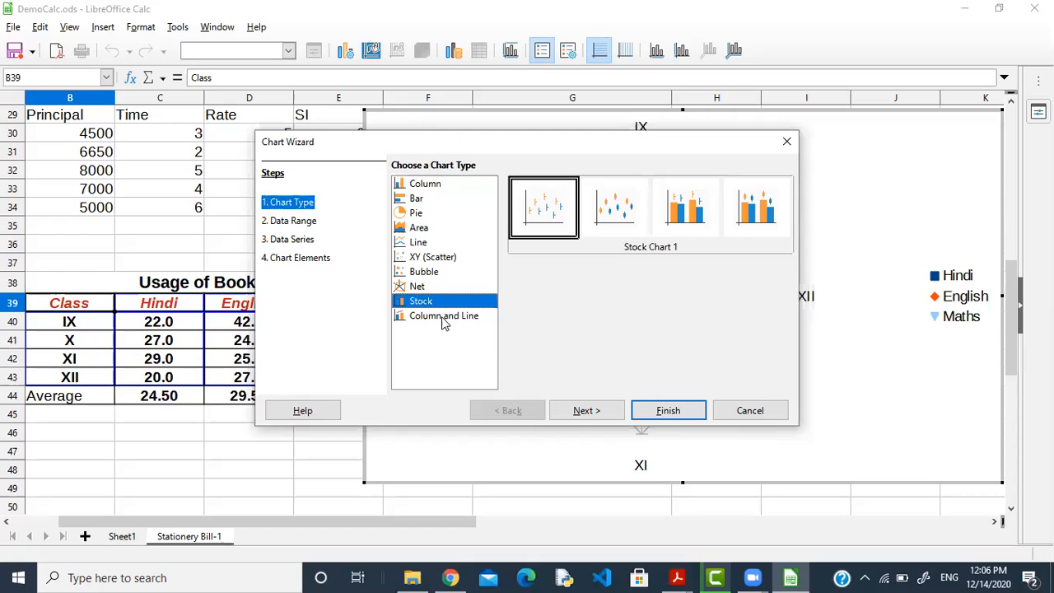
left_click(443, 317)
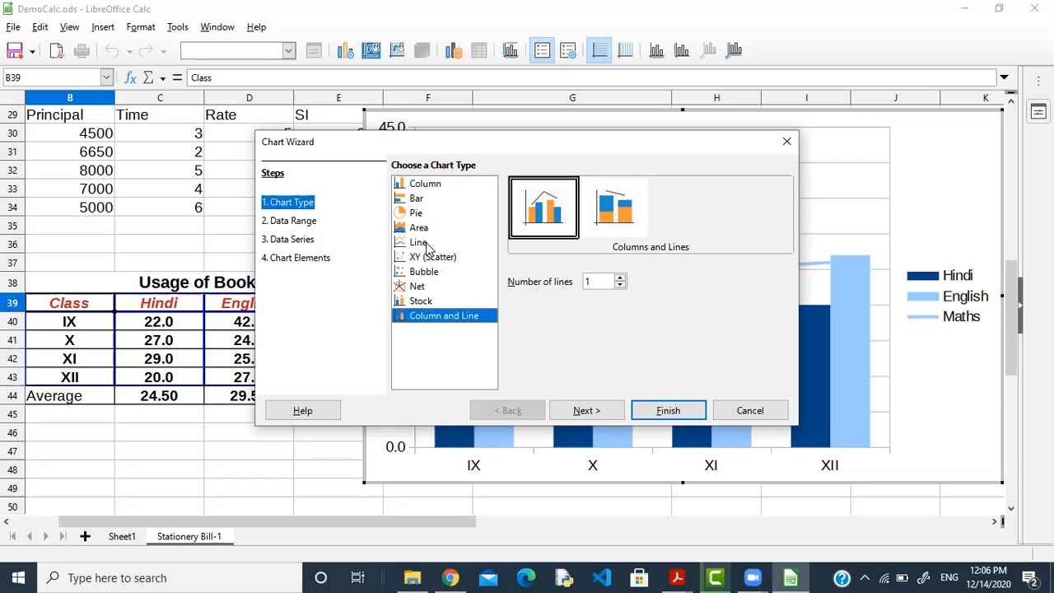
Choose the Line chart type and enable stacked series, trying Percent before setting the stacking to On top.
left_click(420, 242)
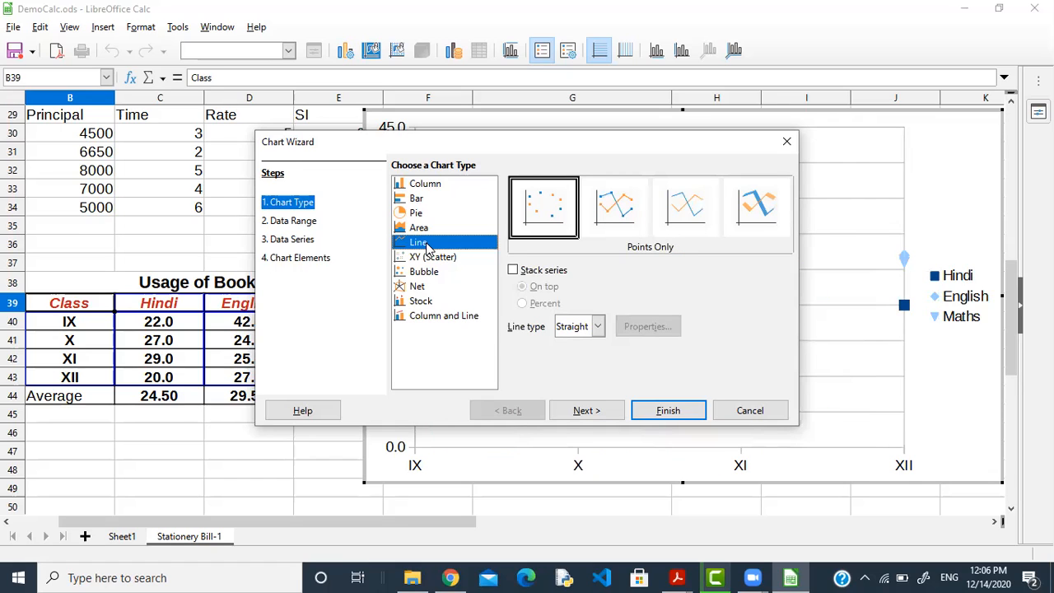
left_click(515, 271)
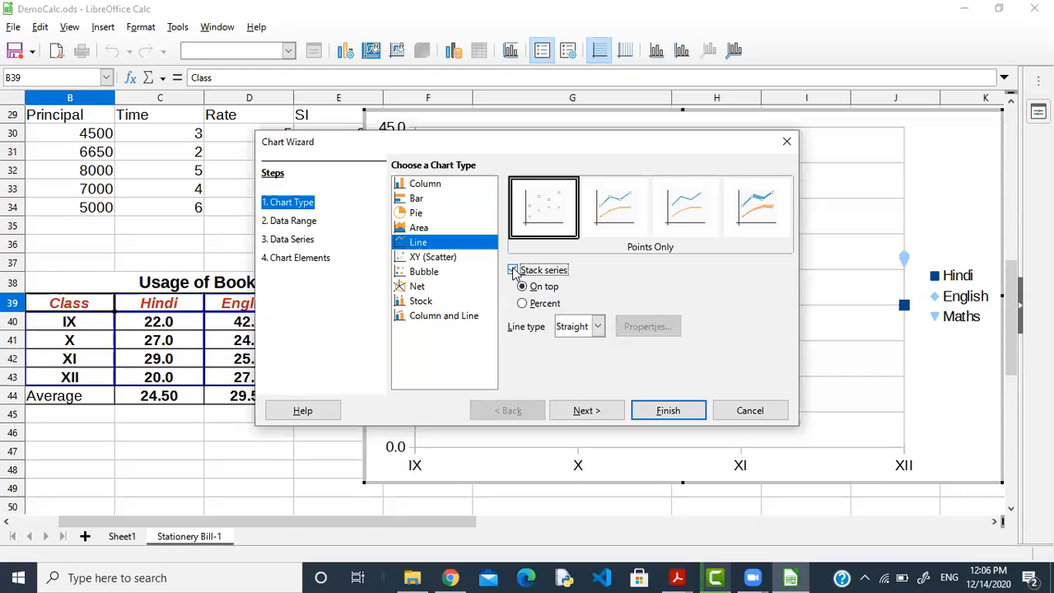
left_click(515, 270)
left_click(515, 271)
left_click(523, 304)
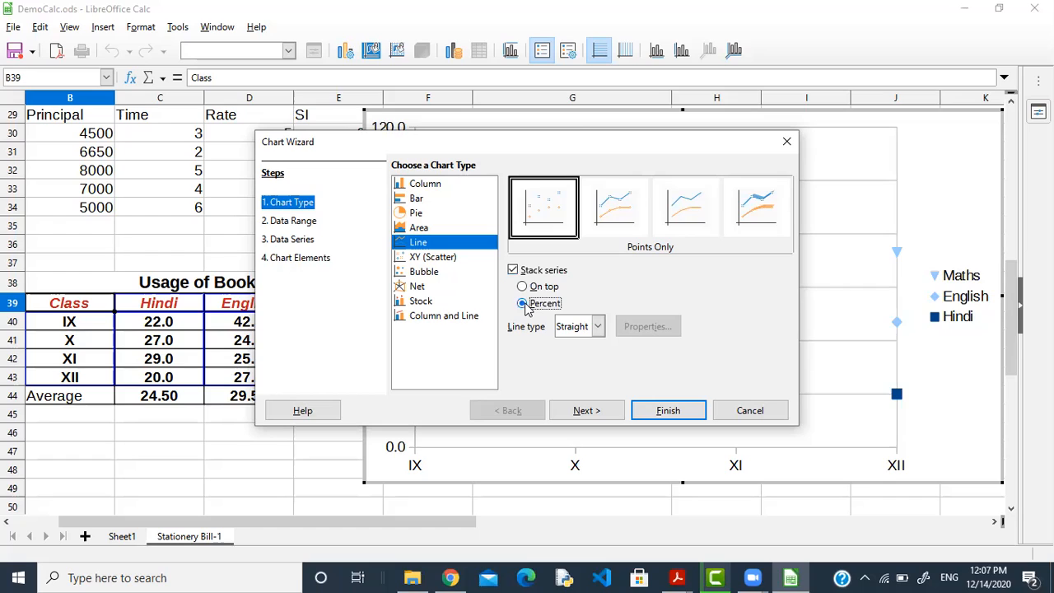
left_click(524, 288)
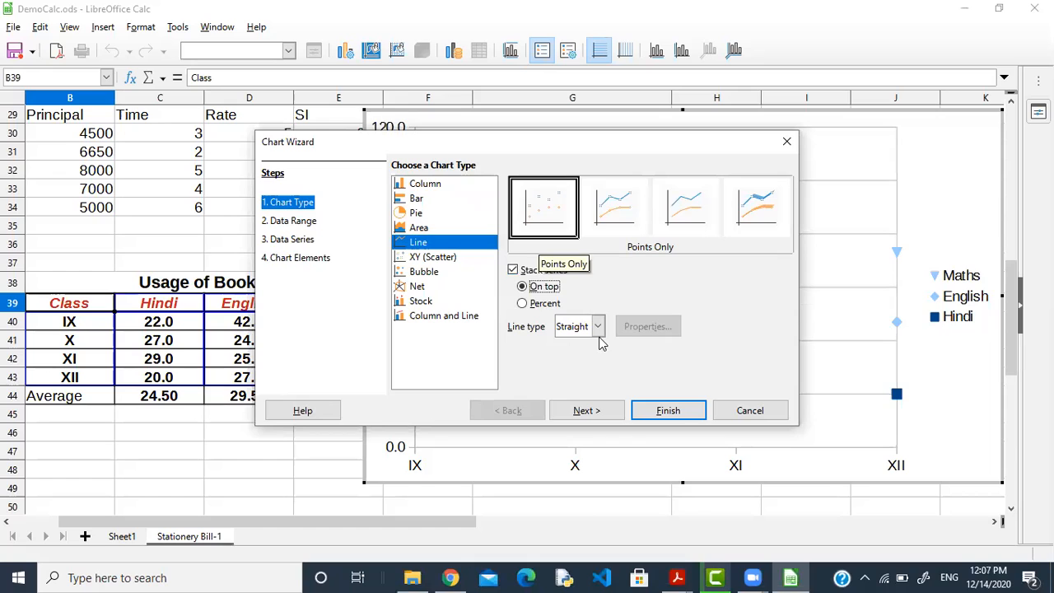
Compare the Points Only, Lines Only and 3D Lines variants of the line chart and settle on Points and Lines.
left_click(624, 224)
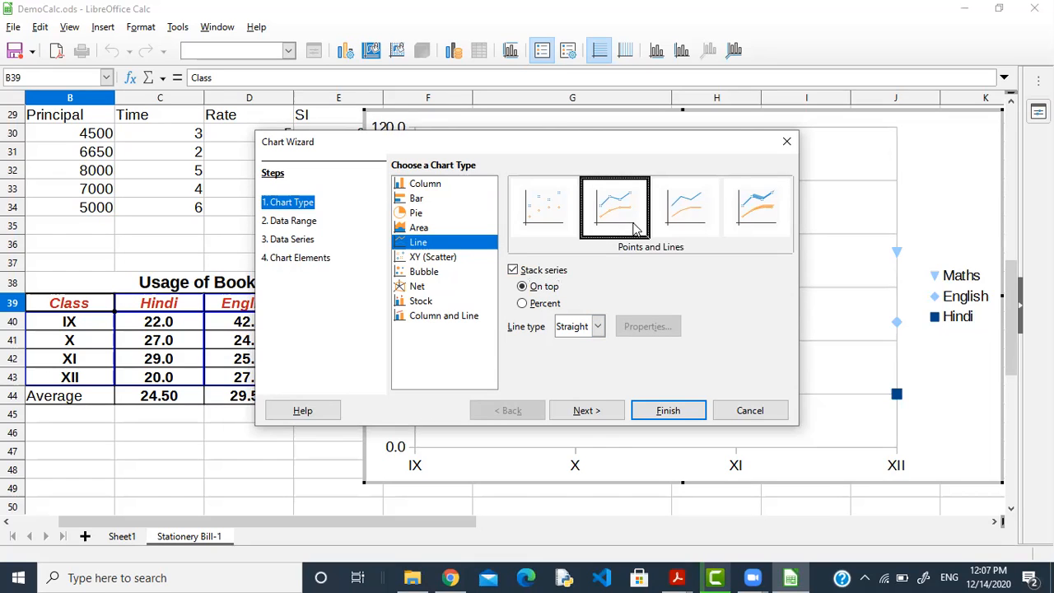
left_click(549, 222)
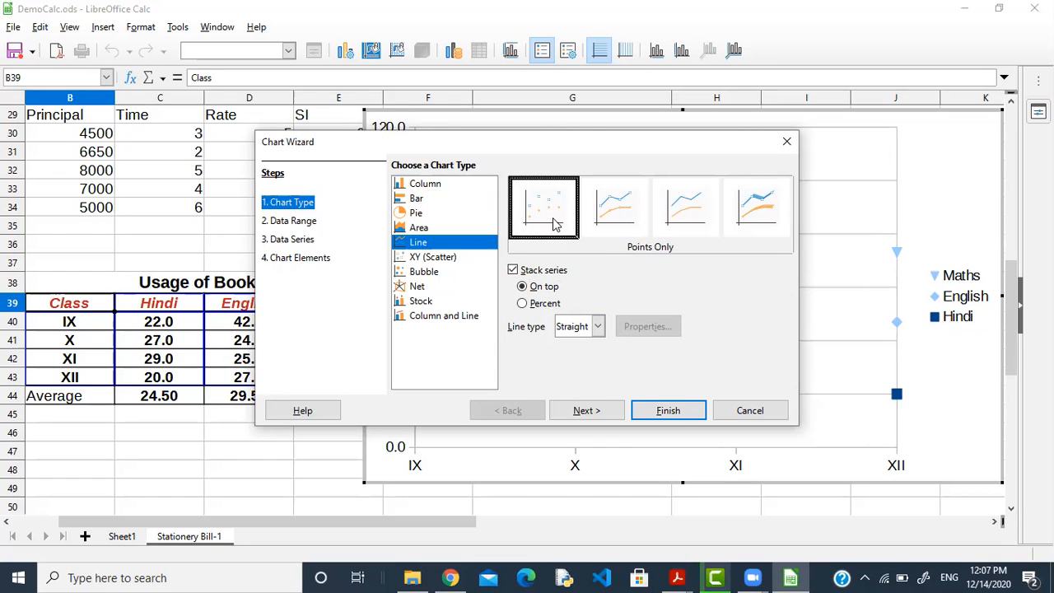
left_click(617, 227)
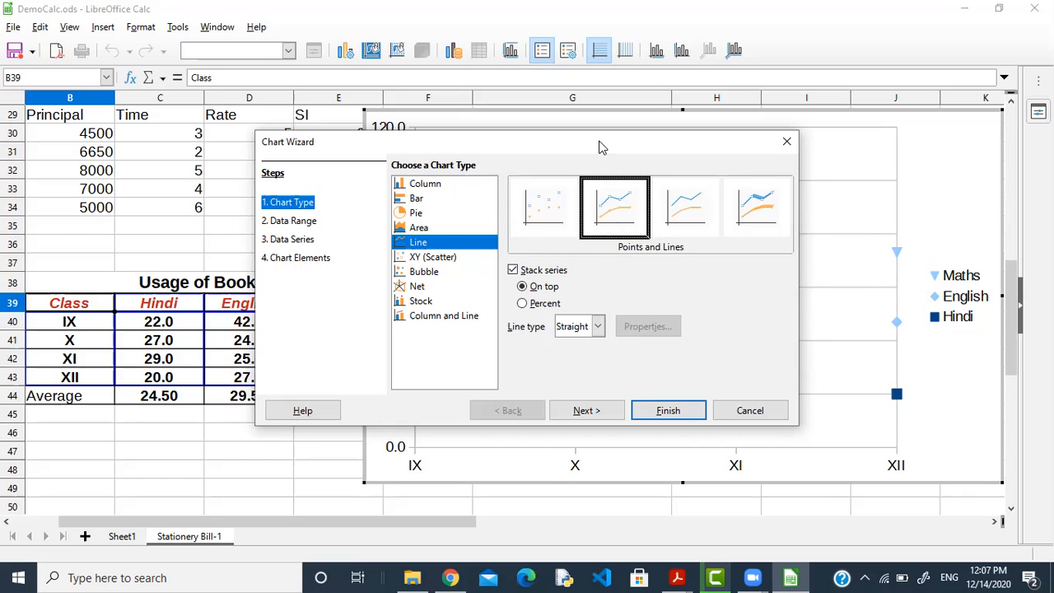
left_click(456, 281)
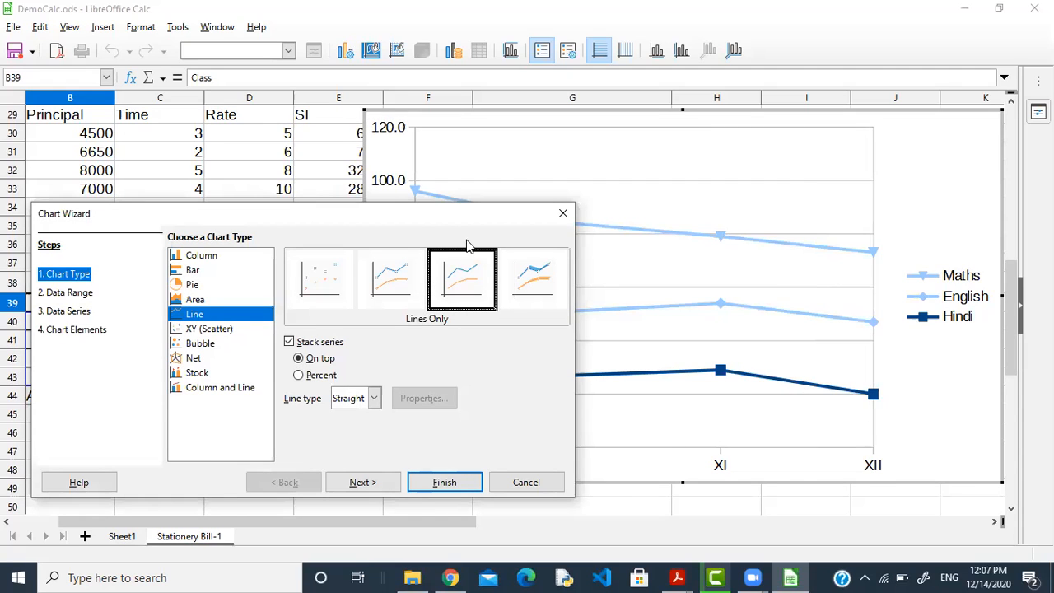
left_click(521, 285)
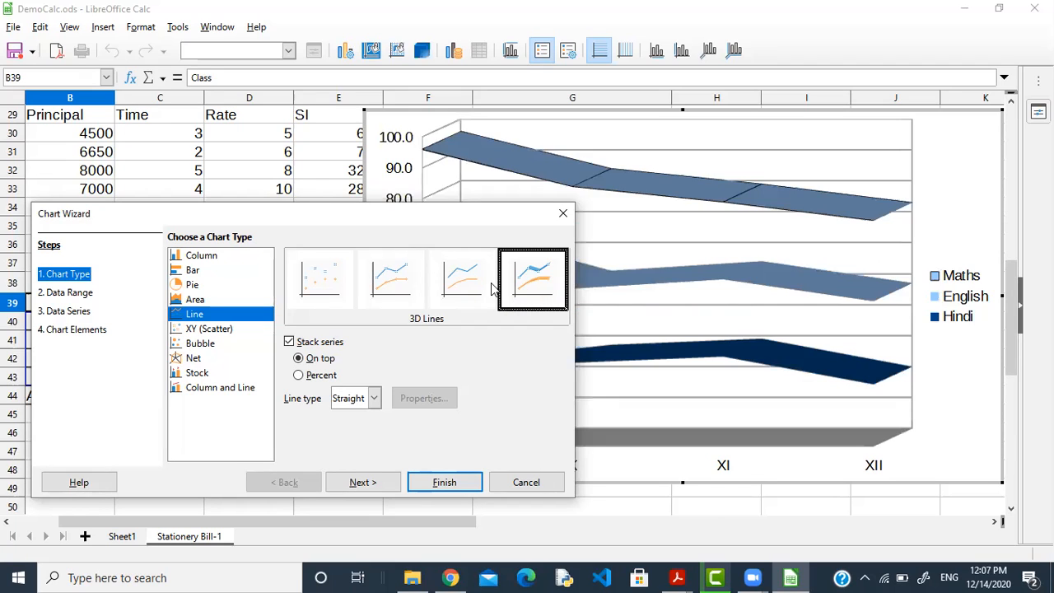
left_click(466, 279)
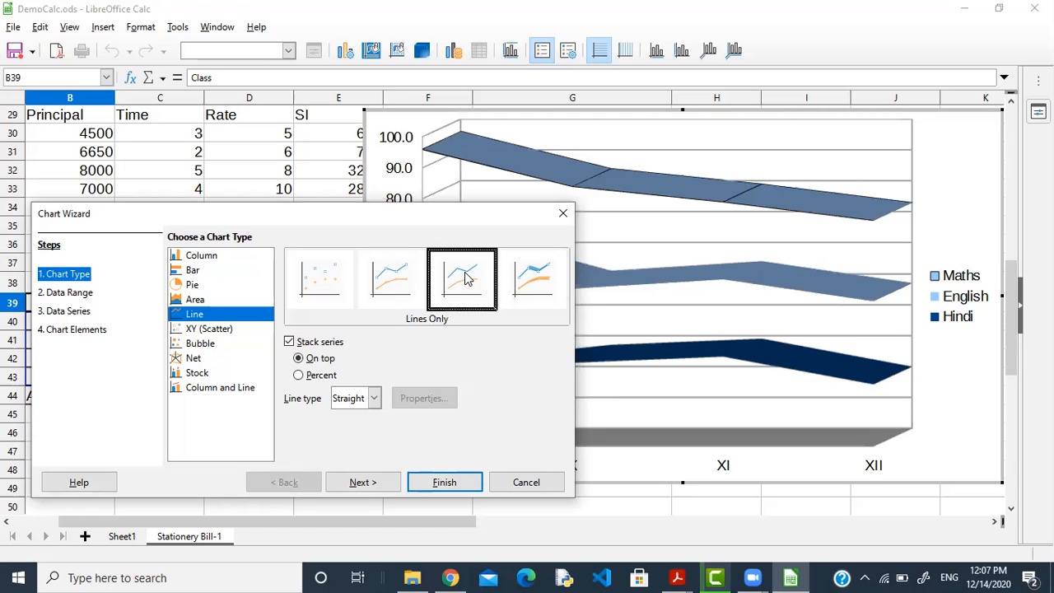
left_click(334, 280)
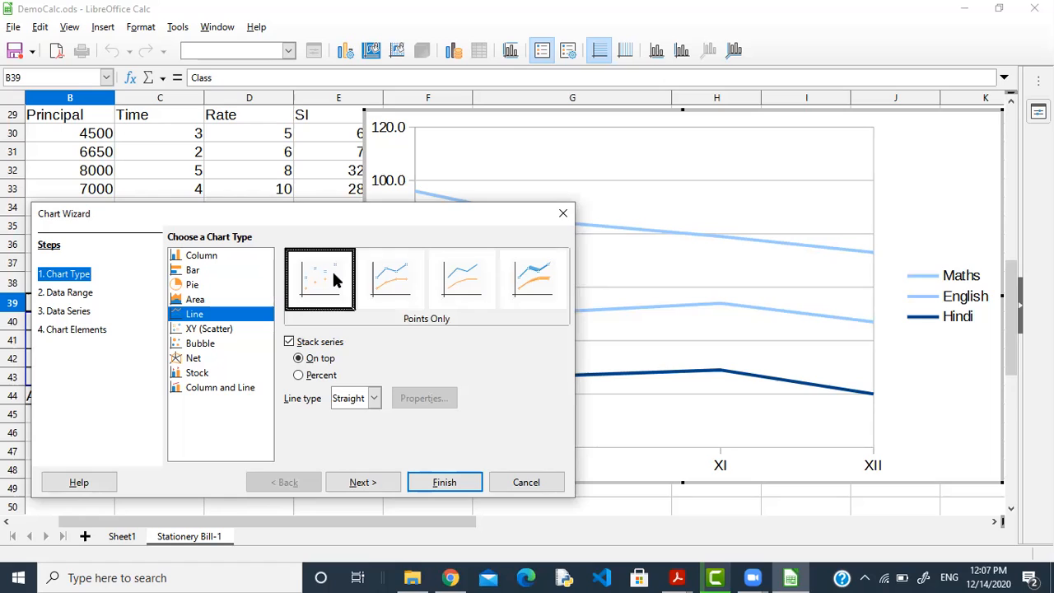
left_click(393, 290)
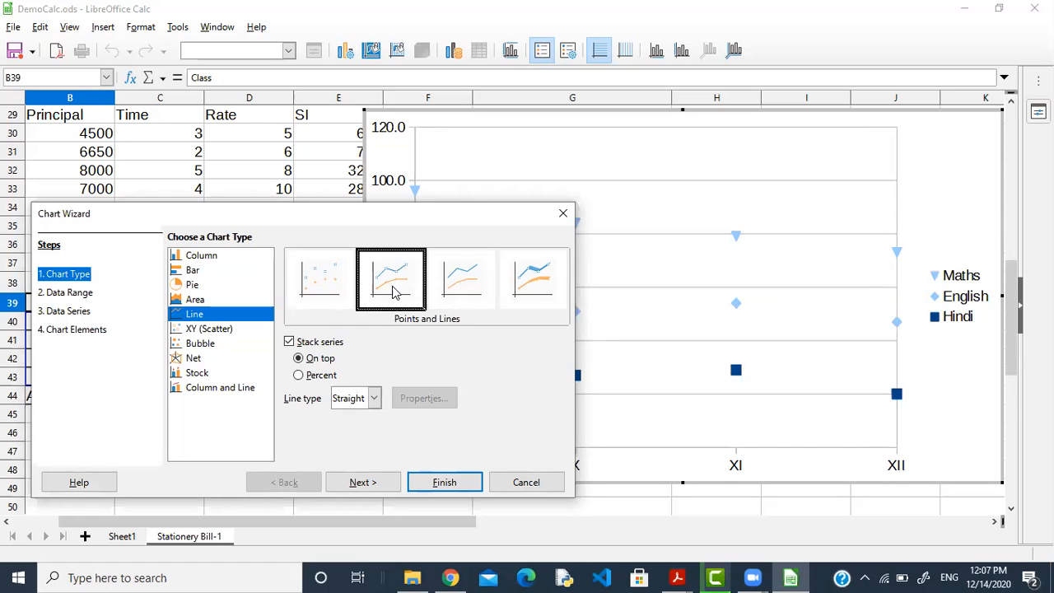
Try the Smooth and Stepped line types on the Points and Lines chart and return to Straight.
left_click(373, 398)
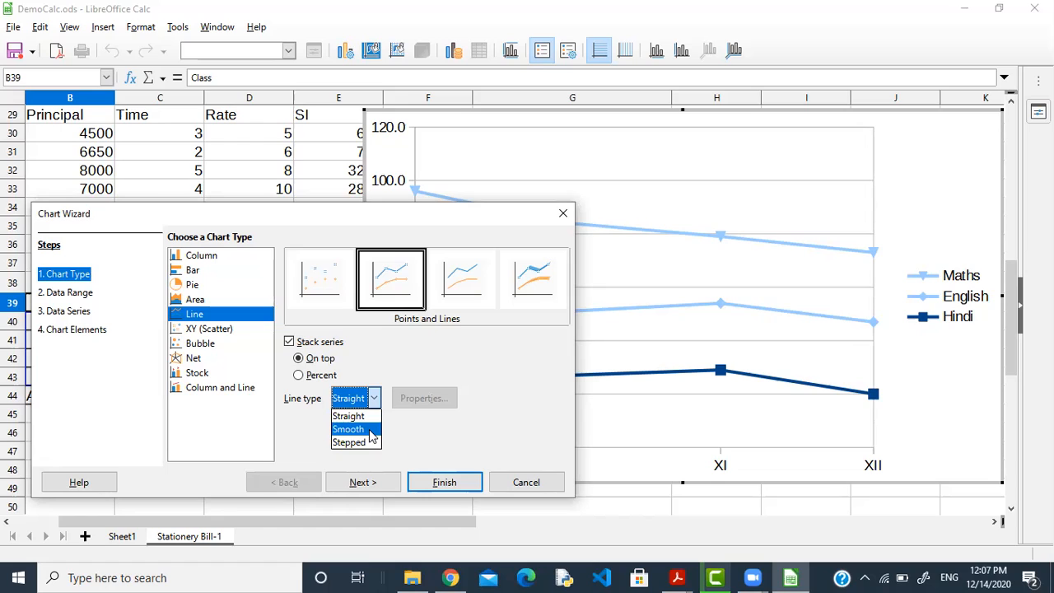
left_click(370, 434)
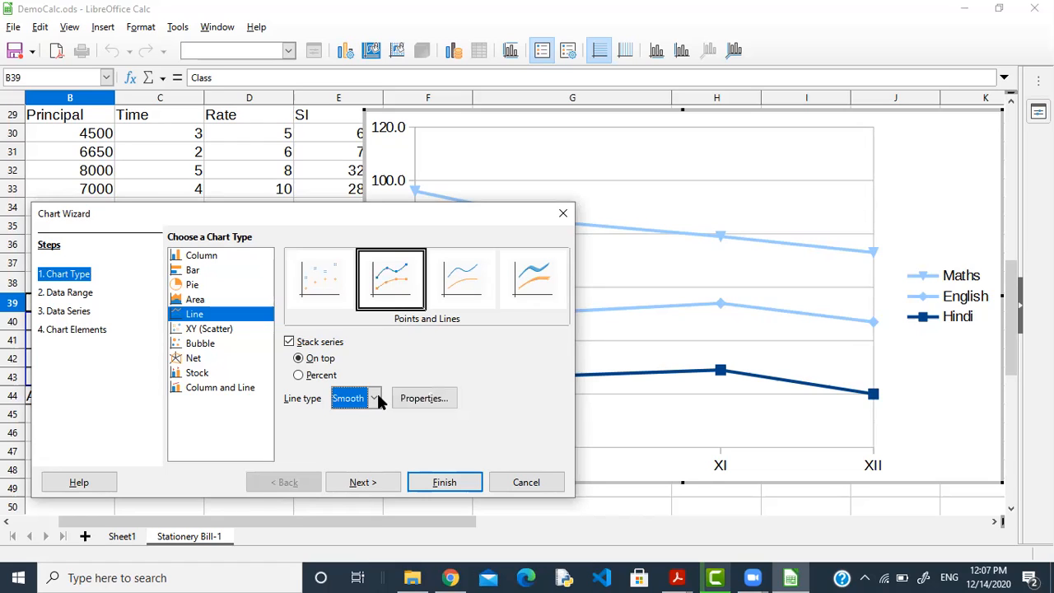
left_click(375, 399)
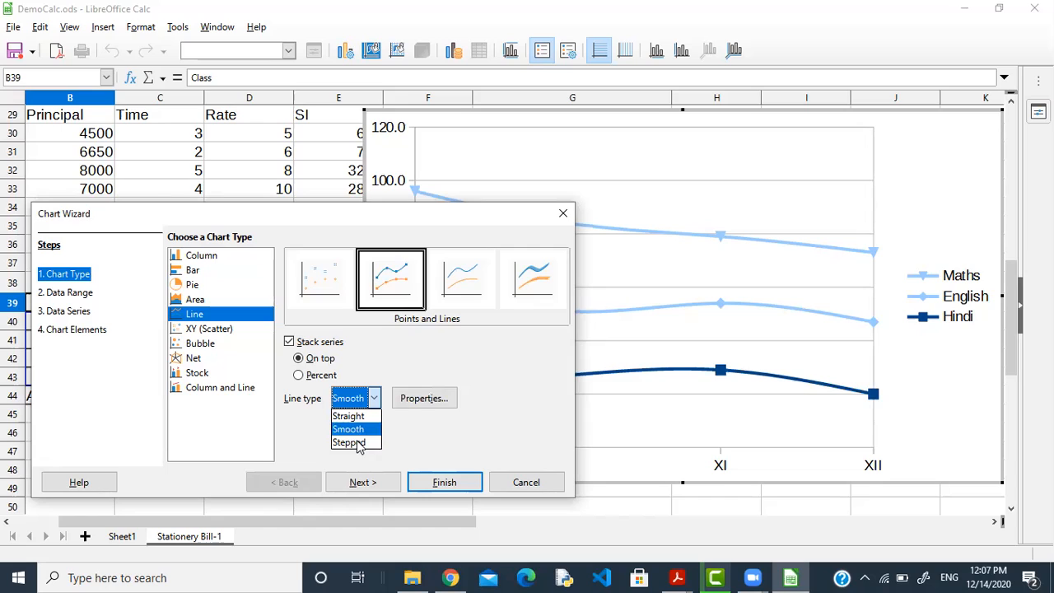
left_click(357, 442)
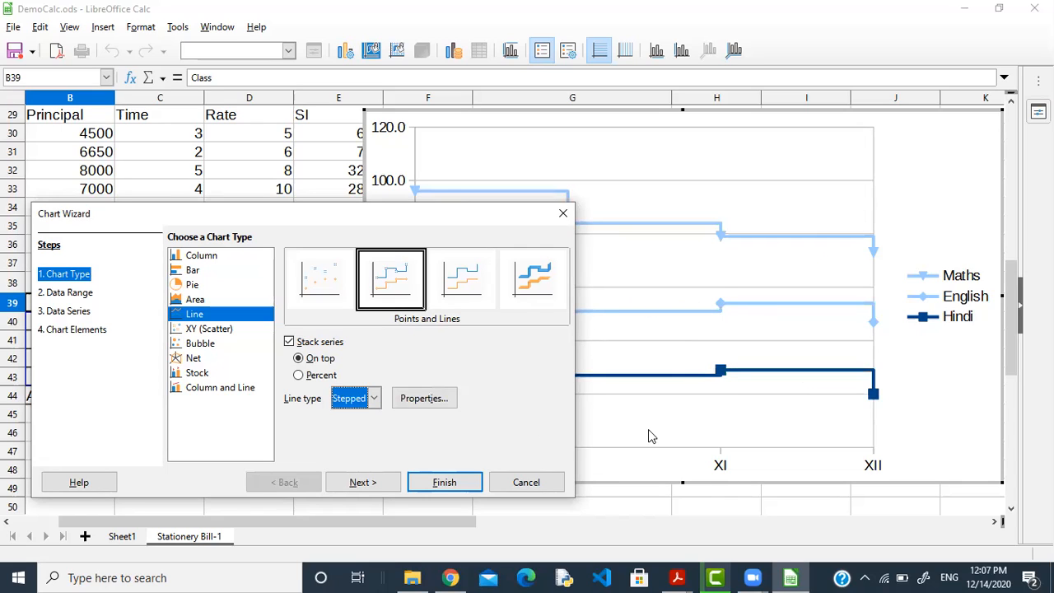
left_click(374, 399)
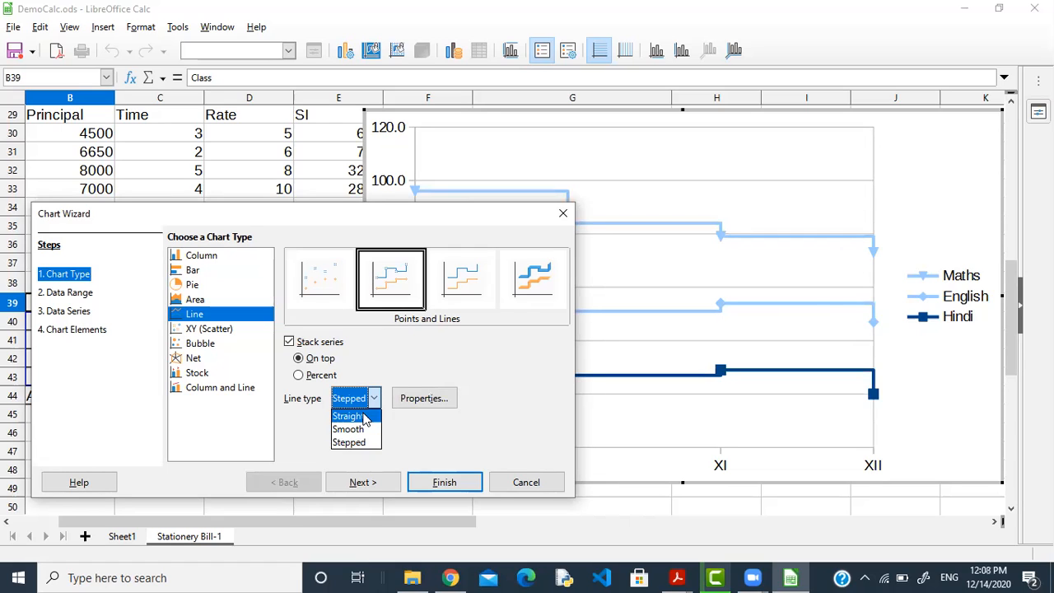
left_click(366, 417)
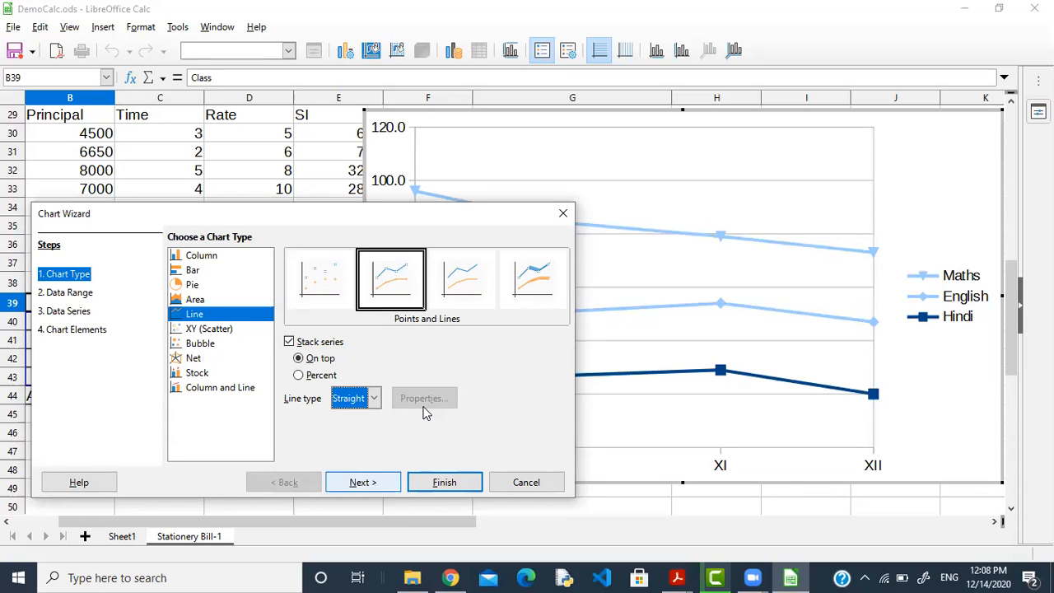
Compare plotting the data series in rows and in columns, and leave the series in columns.
left_click(389, 484)
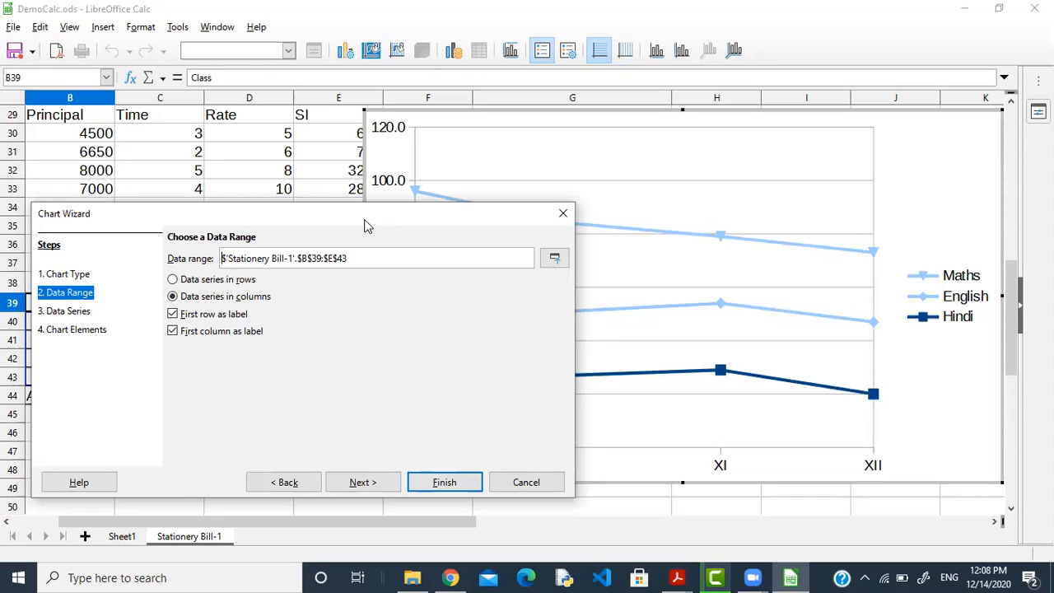
left_click_drag(368, 226, 746, 161)
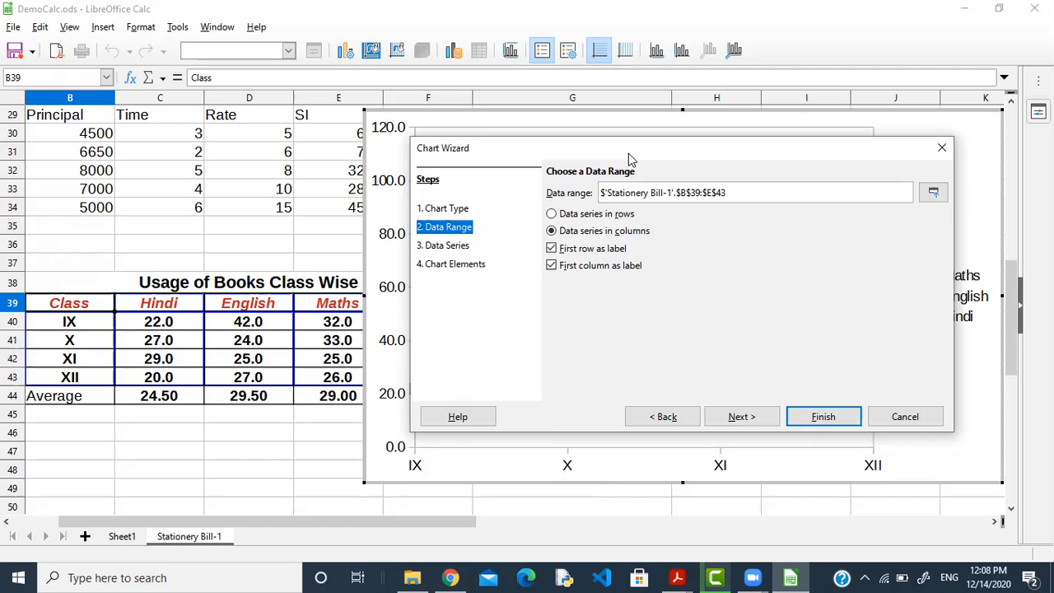
left_click_drag(629, 152, 718, 327)
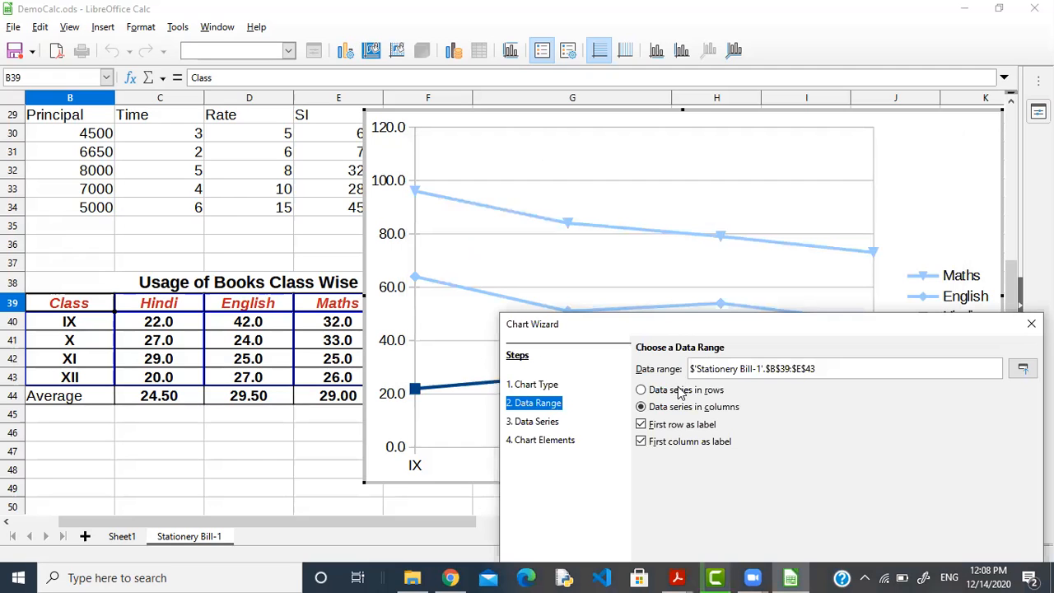
left_click(680, 392)
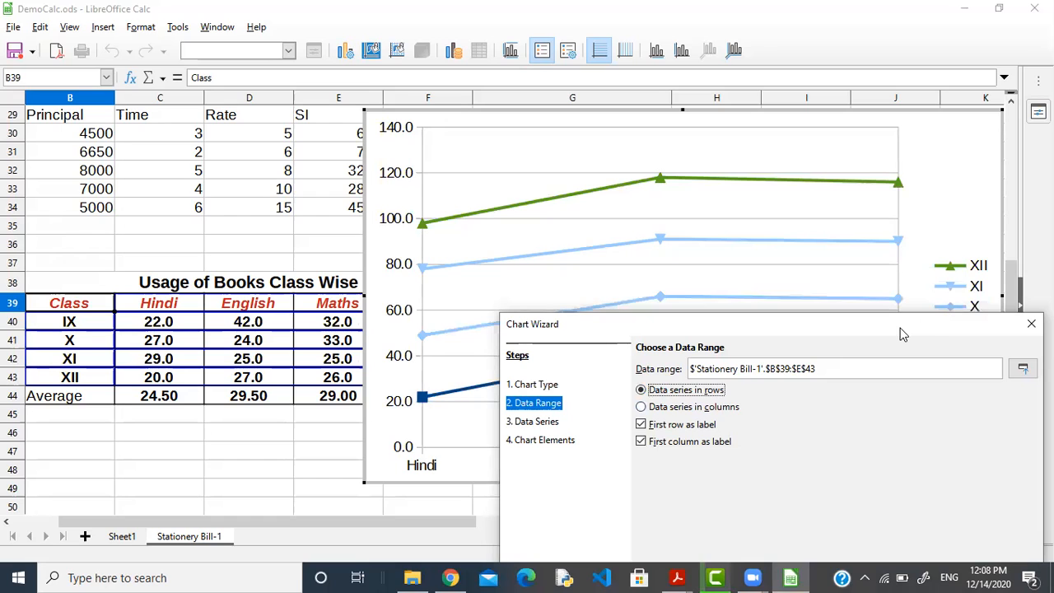
left_click_drag(901, 333, 518, 306)
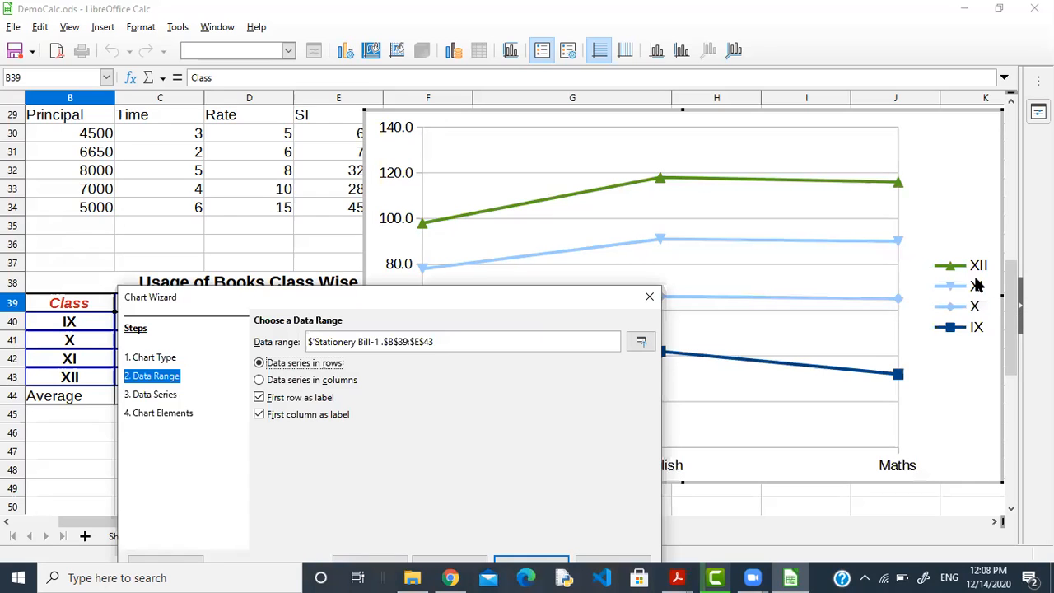
left_click(280, 383)
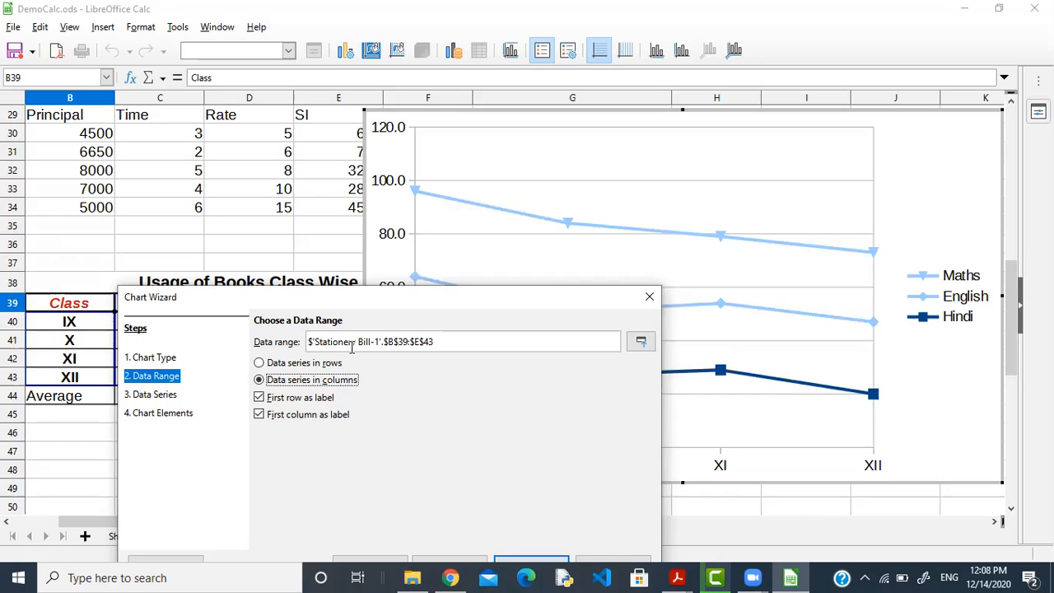
left_click(310, 364)
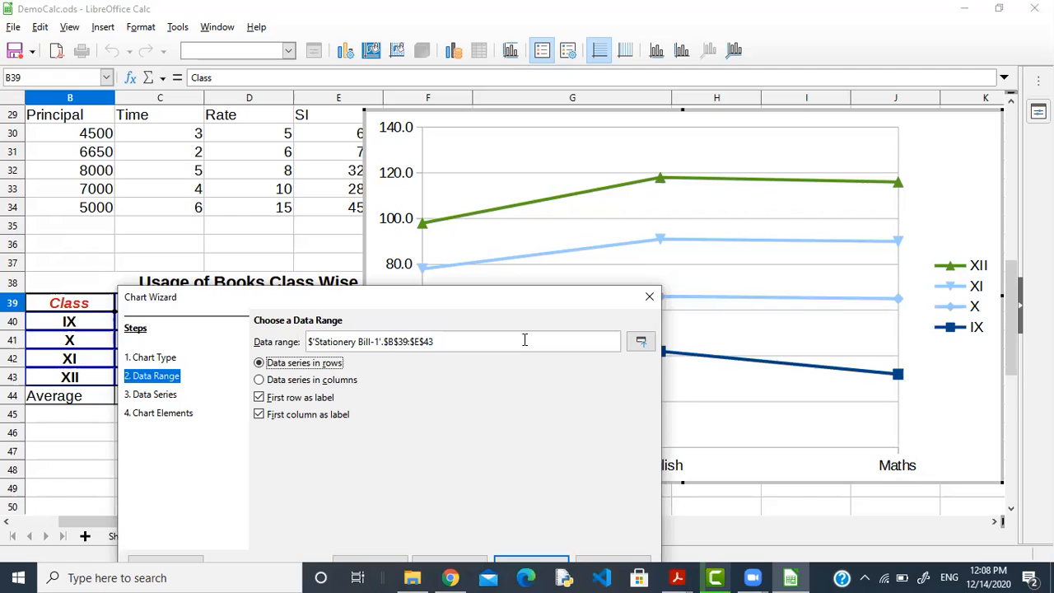
left_click(308, 387)
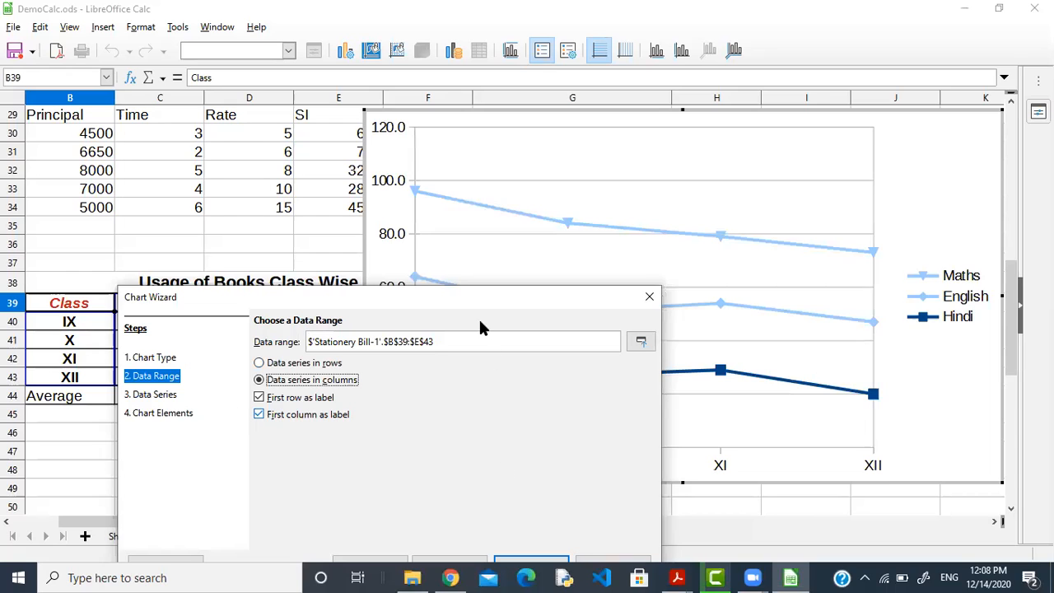
Go through the individual data series of the chart and move English ahead of Hindi in the series order.
left_click_drag(480, 306, 525, 92)
left_click(492, 353)
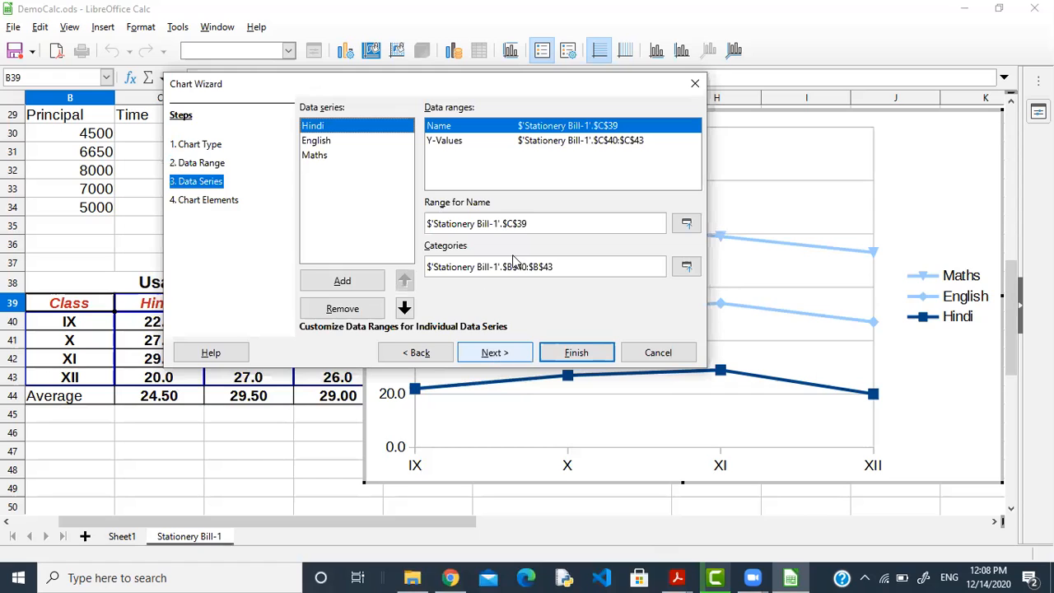
left_click(330, 142)
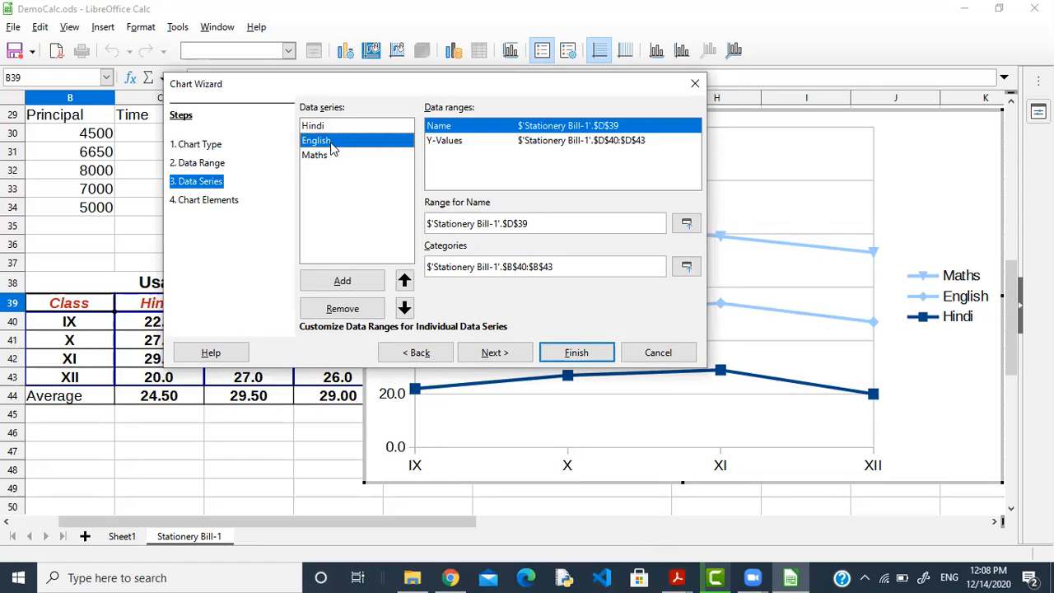
left_click(330, 151)
key("Up")
key("Up")
key("Down")
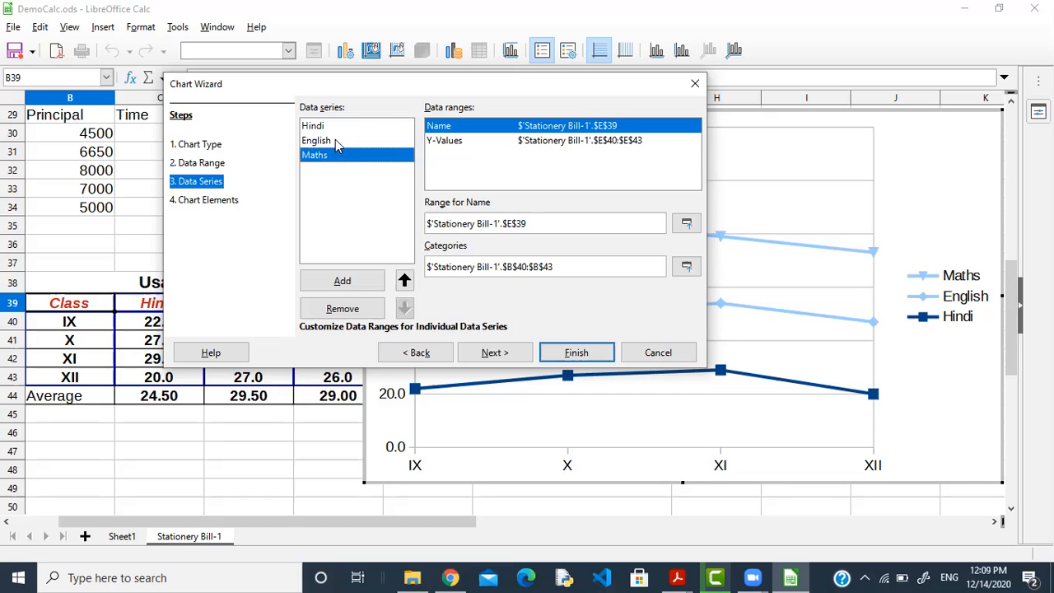
key("Up")
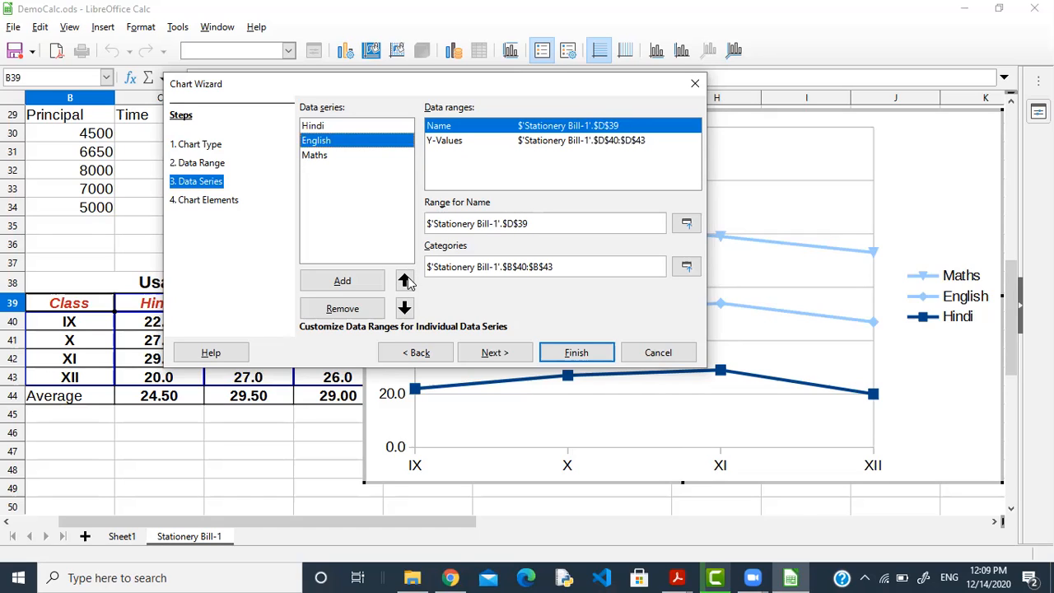
left_click(405, 281)
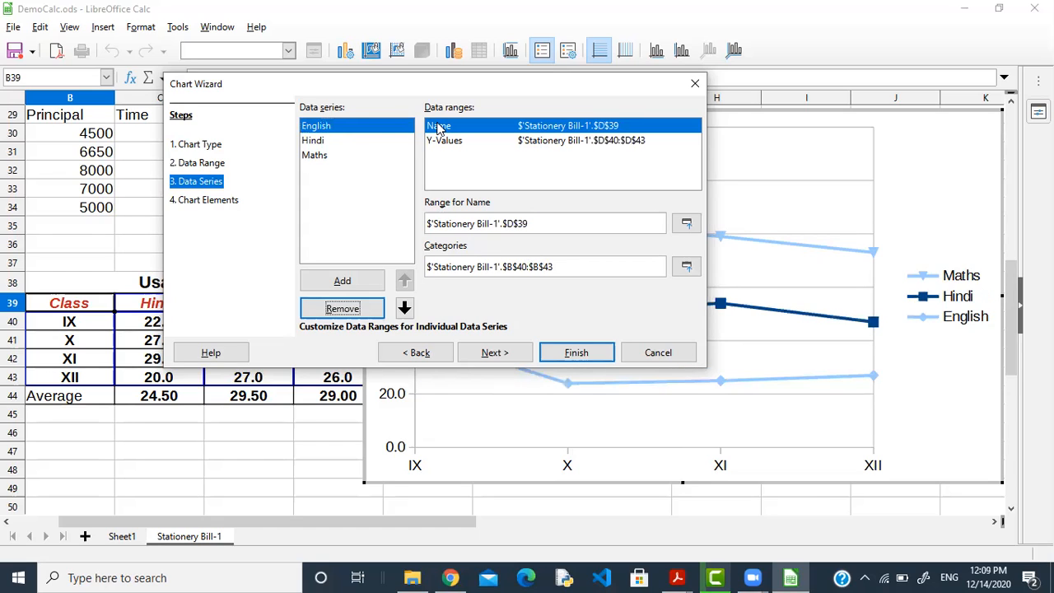
Give the chart the title Line Chart and the subtitle Book Usages.
left_click(527, 352)
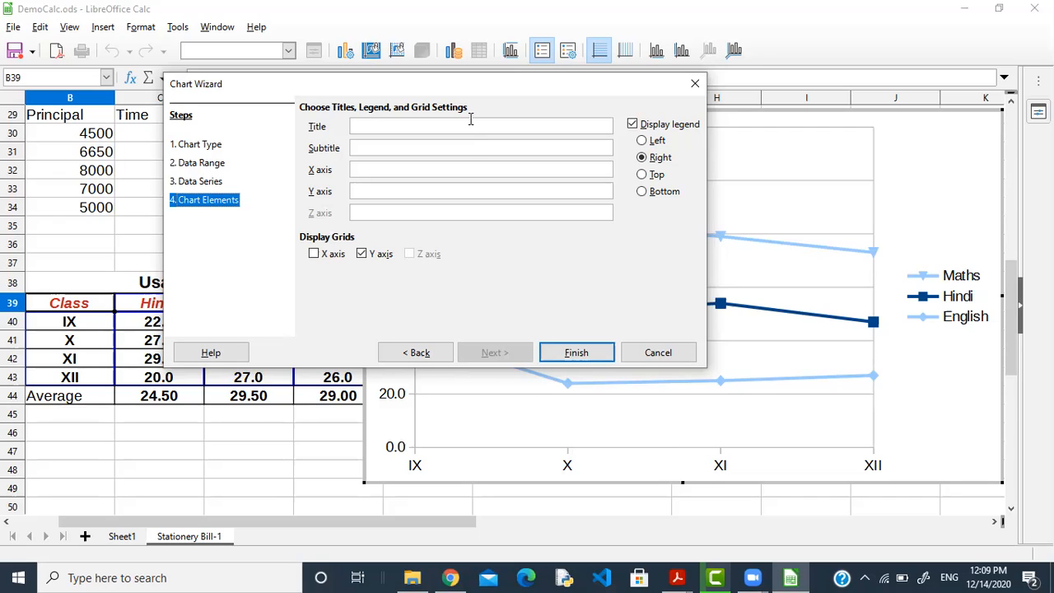
type("Line Chart")
left_click(459, 151)
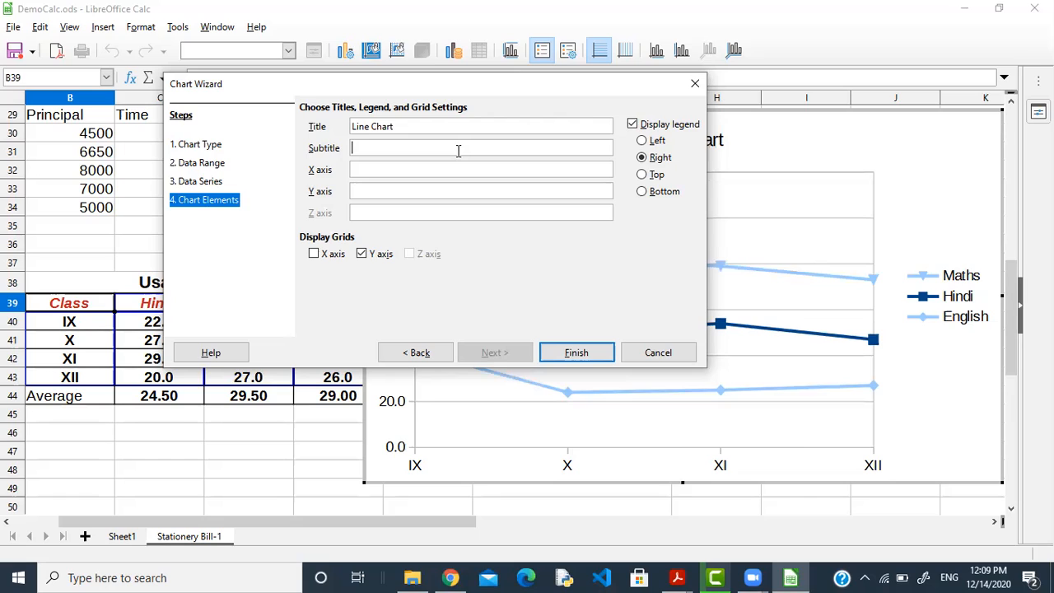
type("U")
key("BackSpace")
type("Boo k Usa")
key("BackSpace")
type("ges")
Title the chart's X axis Subject and its Y axis Number.
left_click(446, 169)
type("Subject")
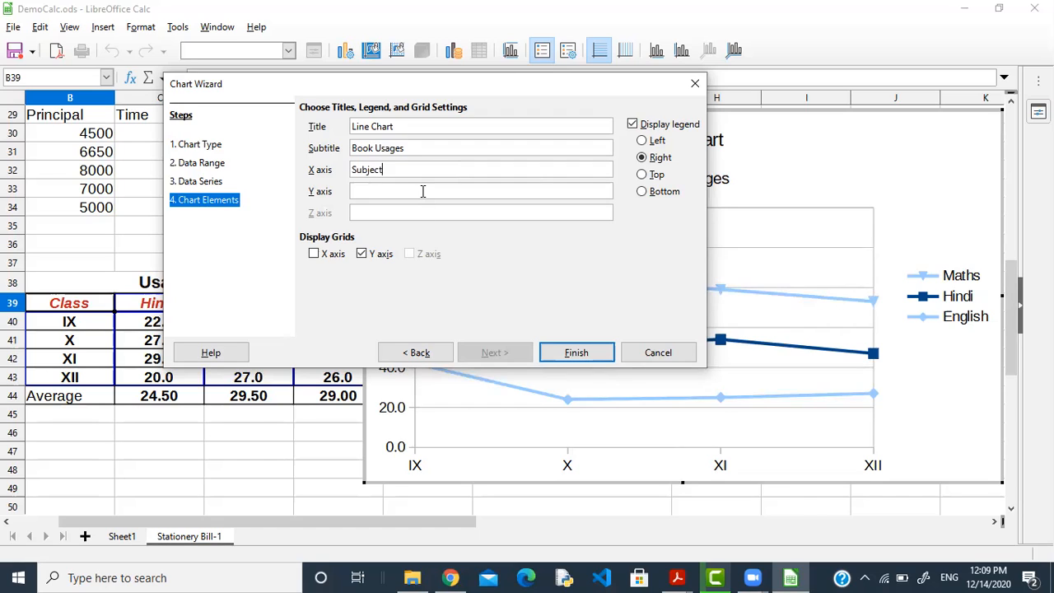
left_click(423, 191)
type("Number")
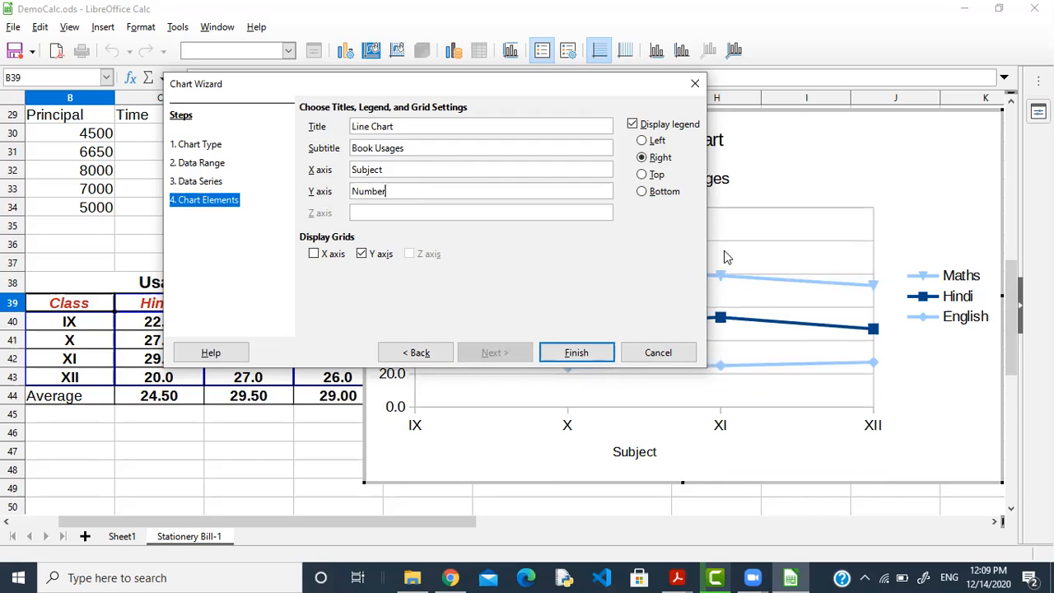
Try switching the legend off and placing it at Top, Left and Bottom, and return it to Right.
left_click(632, 124)
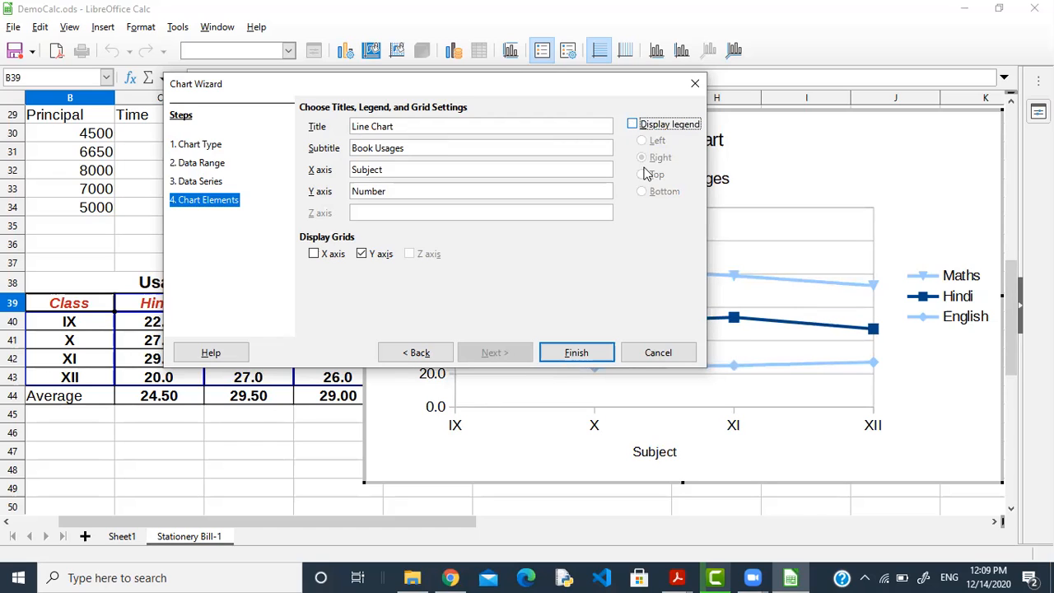
left_click(632, 126)
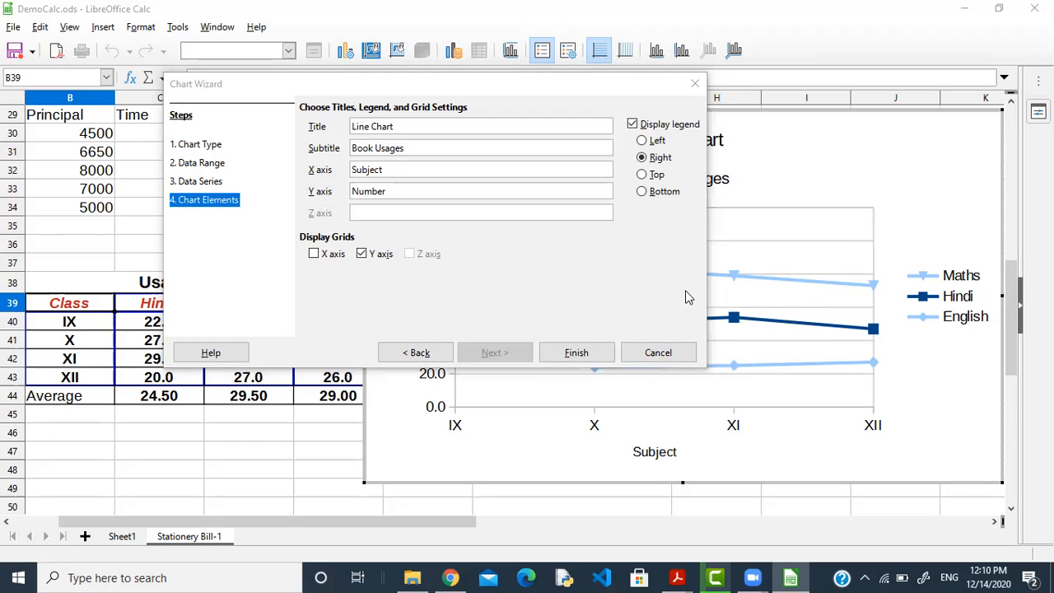
left_click(649, 177)
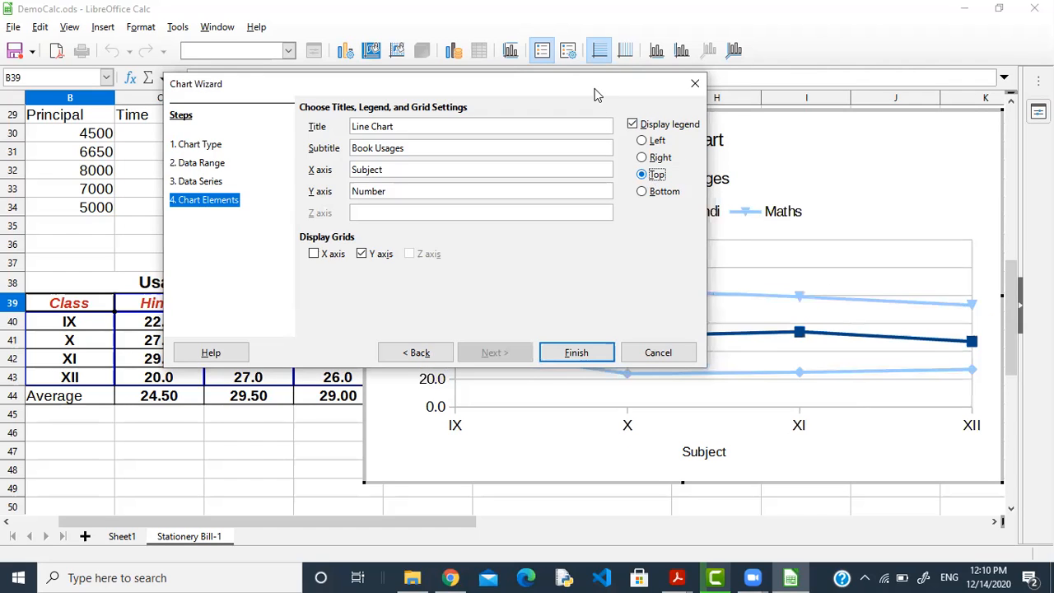
left_click_drag(597, 94, 714, 289)
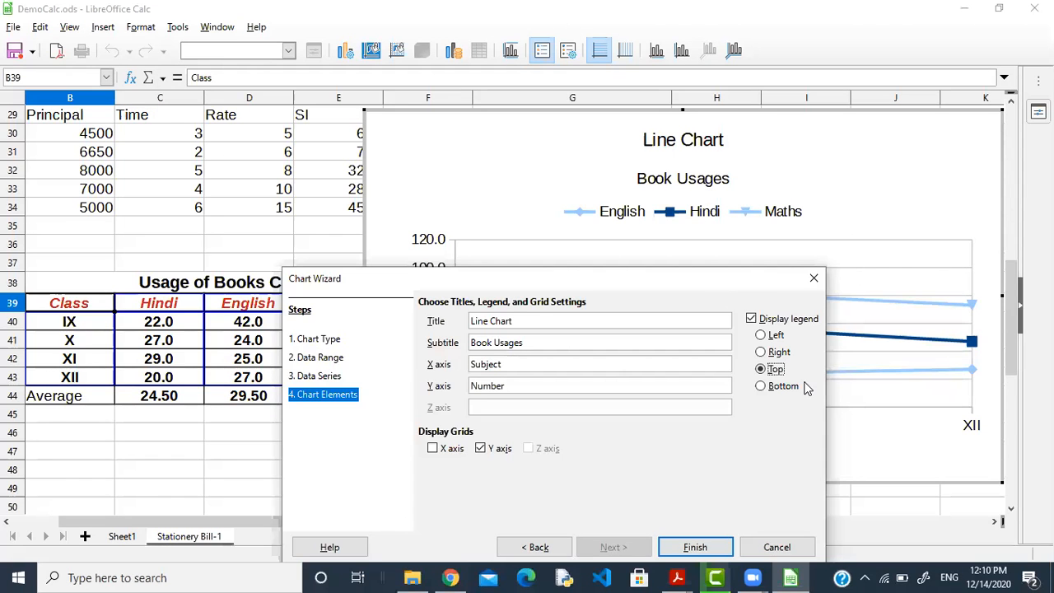
left_click(775, 336)
left_click_drag(387, 275, 611, 145)
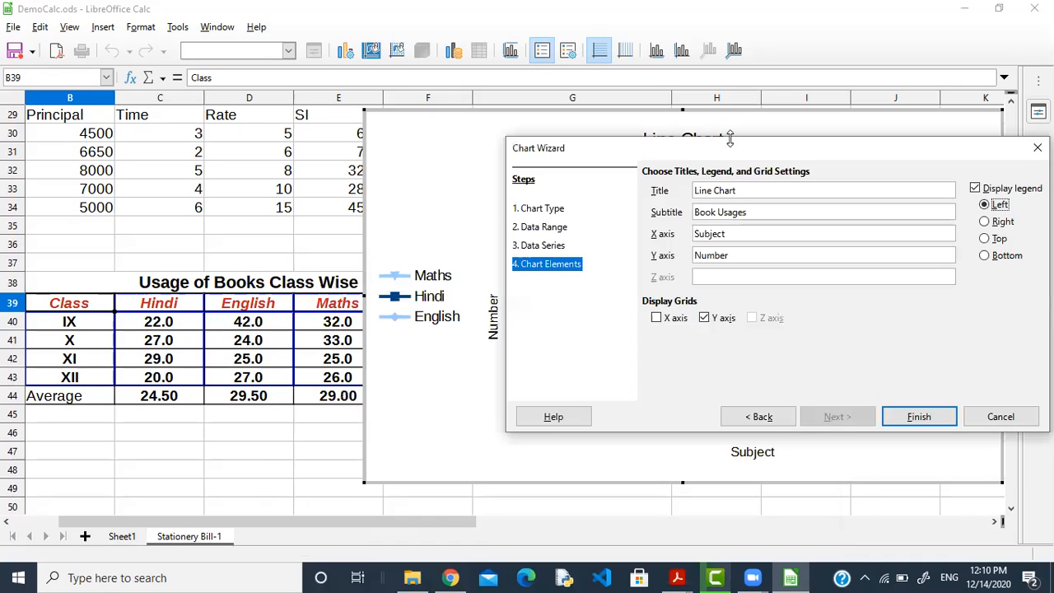
left_click(1001, 257)
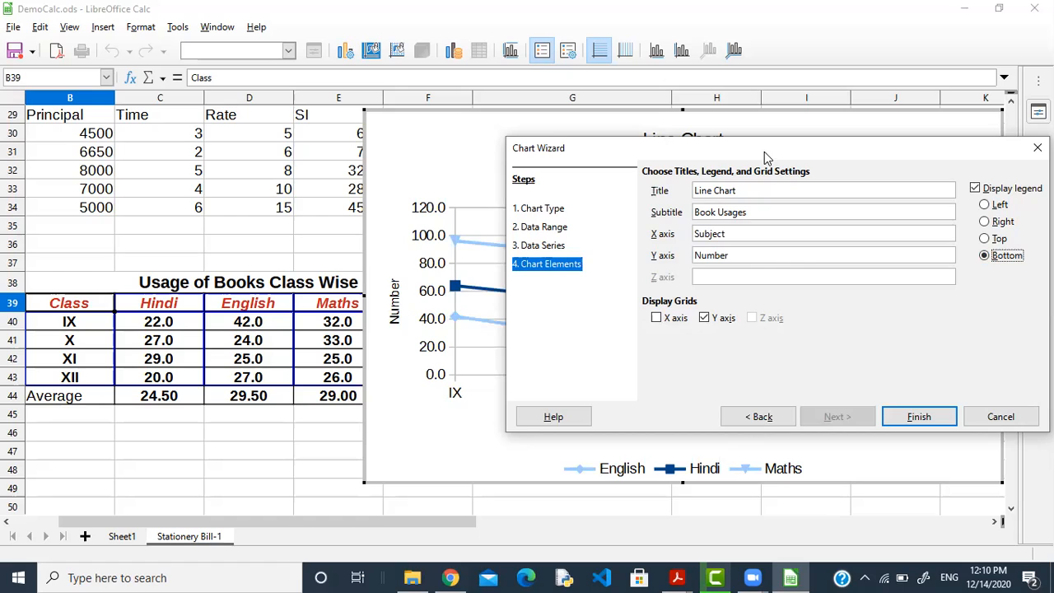
left_click_drag(763, 151, 349, 138)
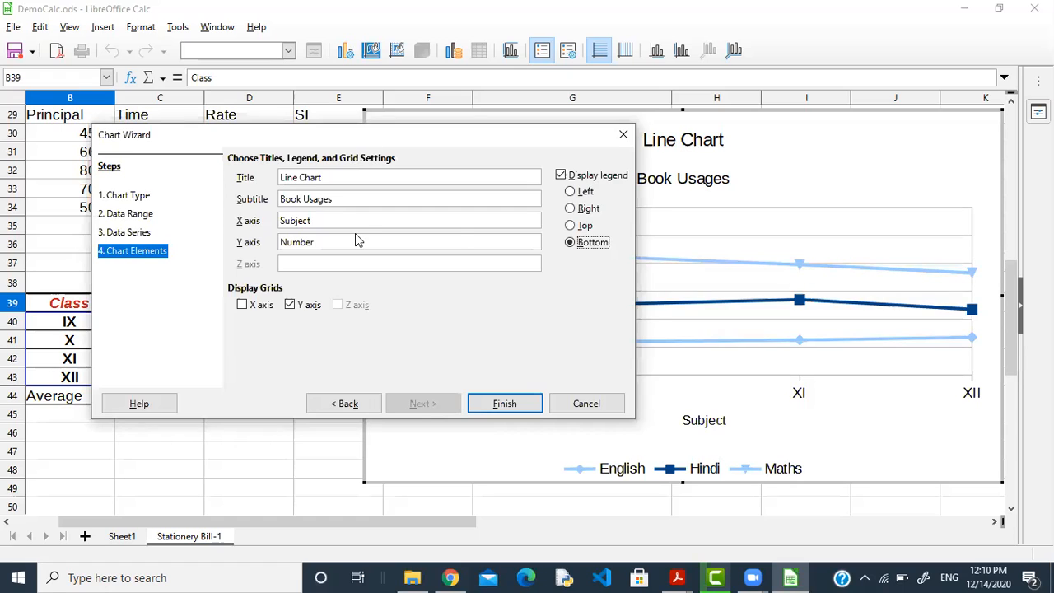
left_click(583, 210)
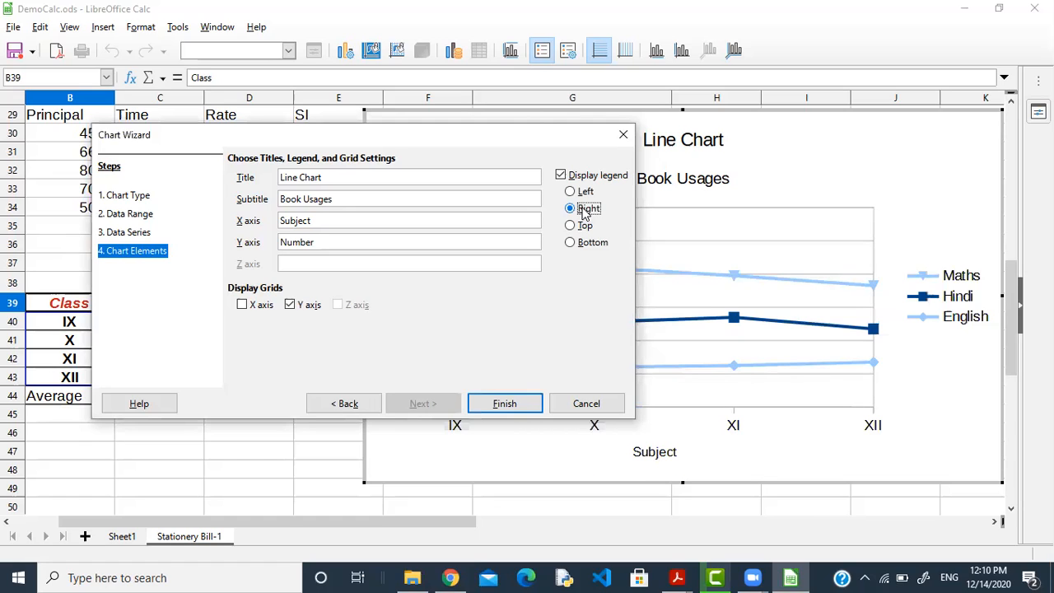
Finish the line chart and shrink it from its upper-left corner to uncover the book usage table.
left_click(505, 402)
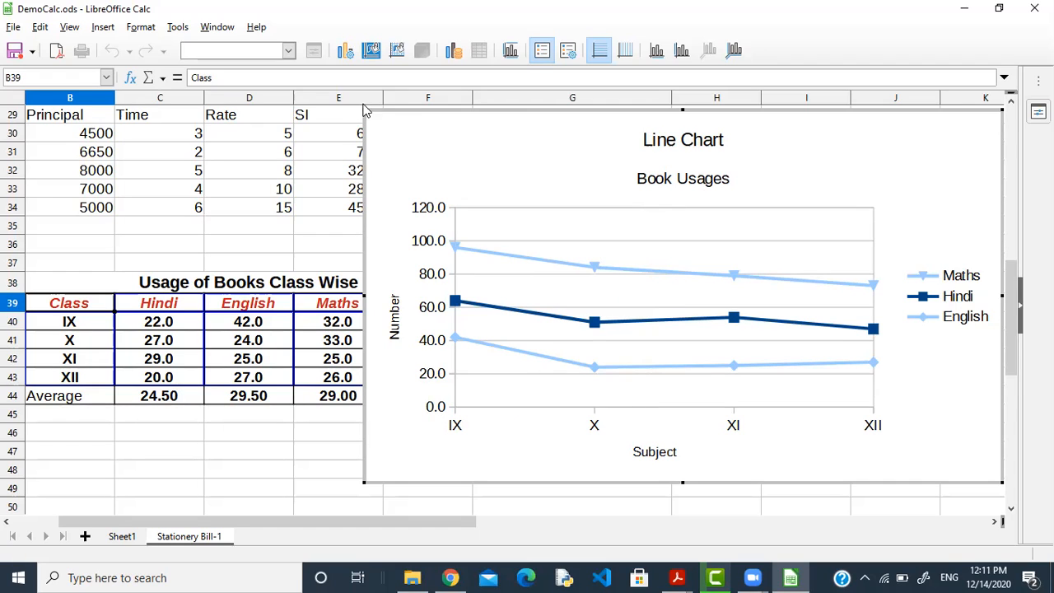
left_click_drag(364, 108, 593, 223)
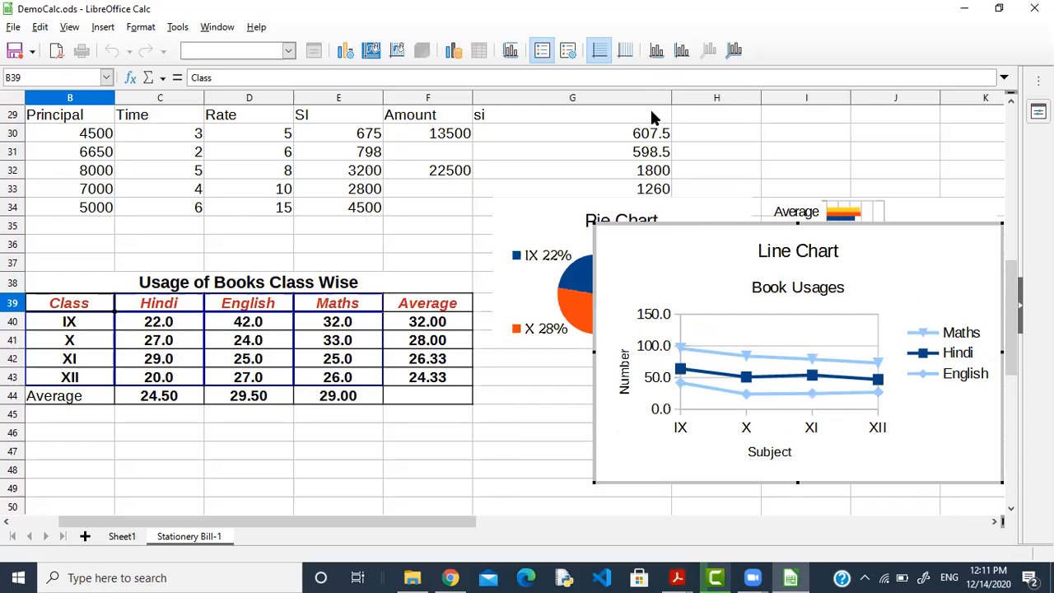
Turn on the line chart's vertical gridlines and look at the X axis and Y axis settings.
left_click(601, 52)
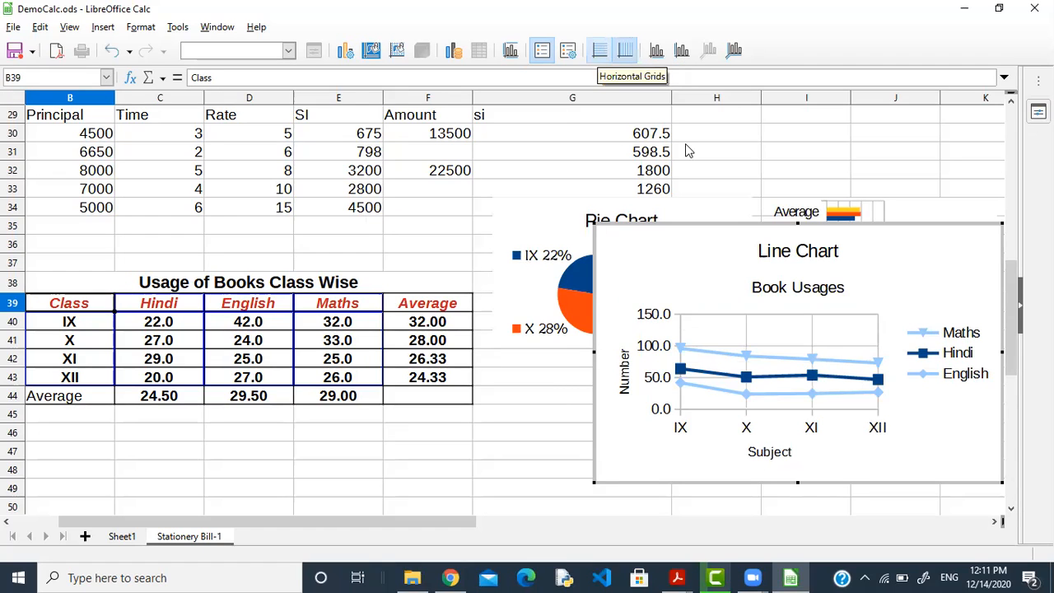
left_click(656, 51)
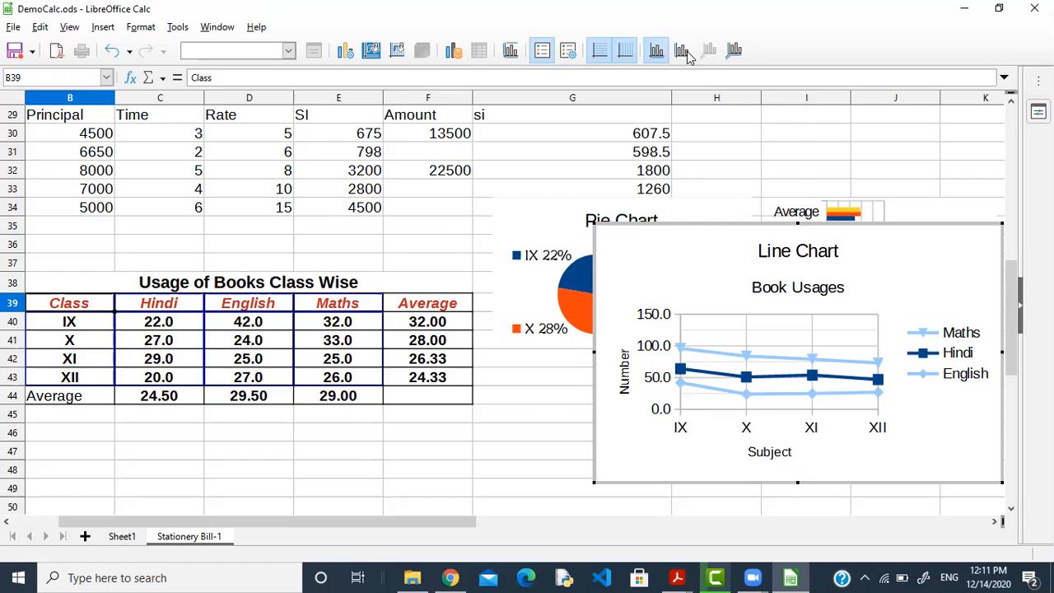
left_click(687, 53)
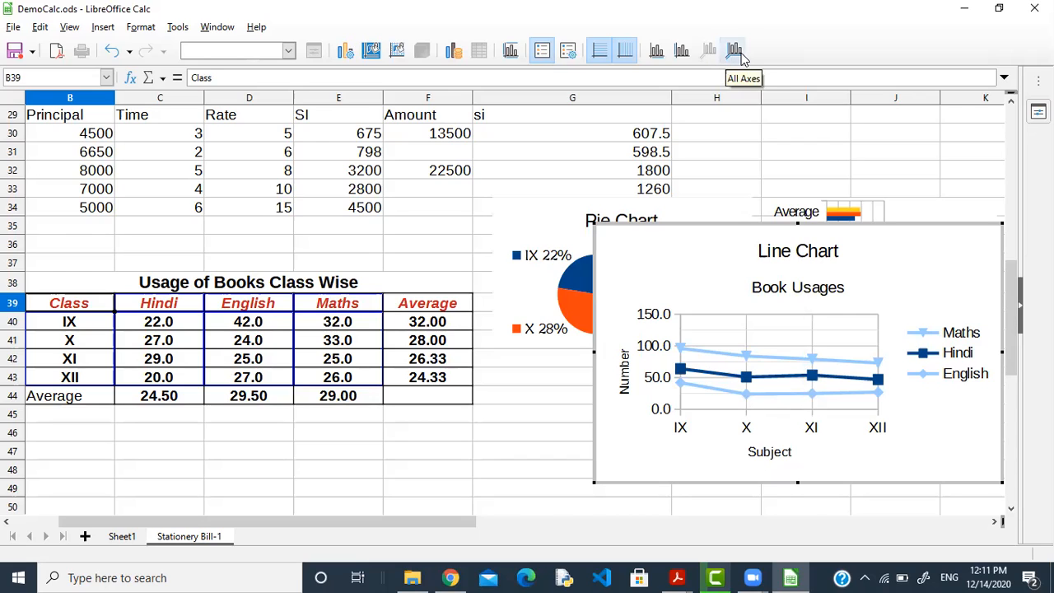
Fill the line chart's background area with a light orange colour from the standard palette.
left_click(373, 55)
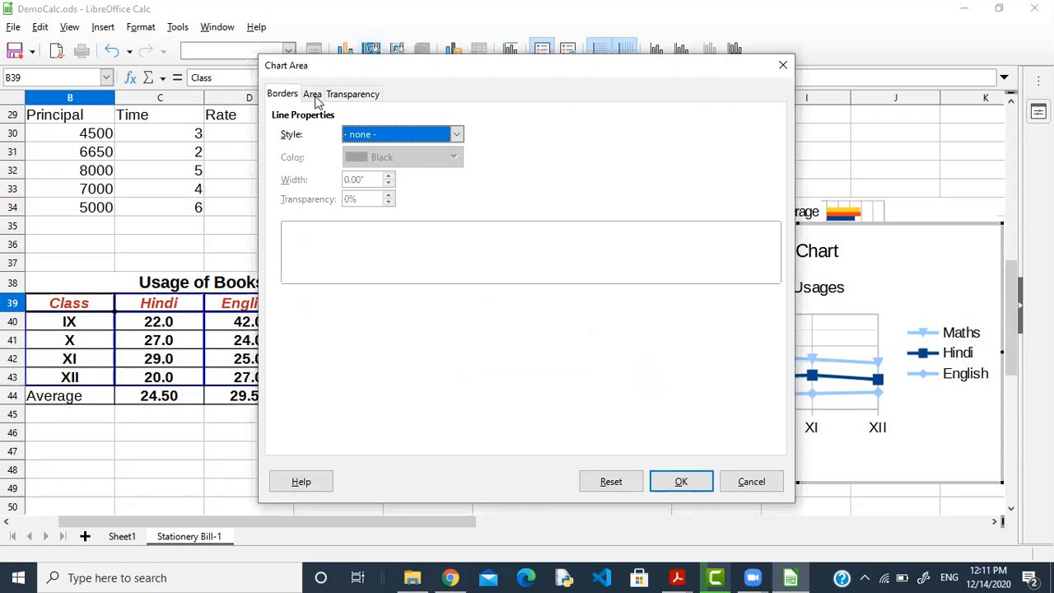
left_click(312, 94)
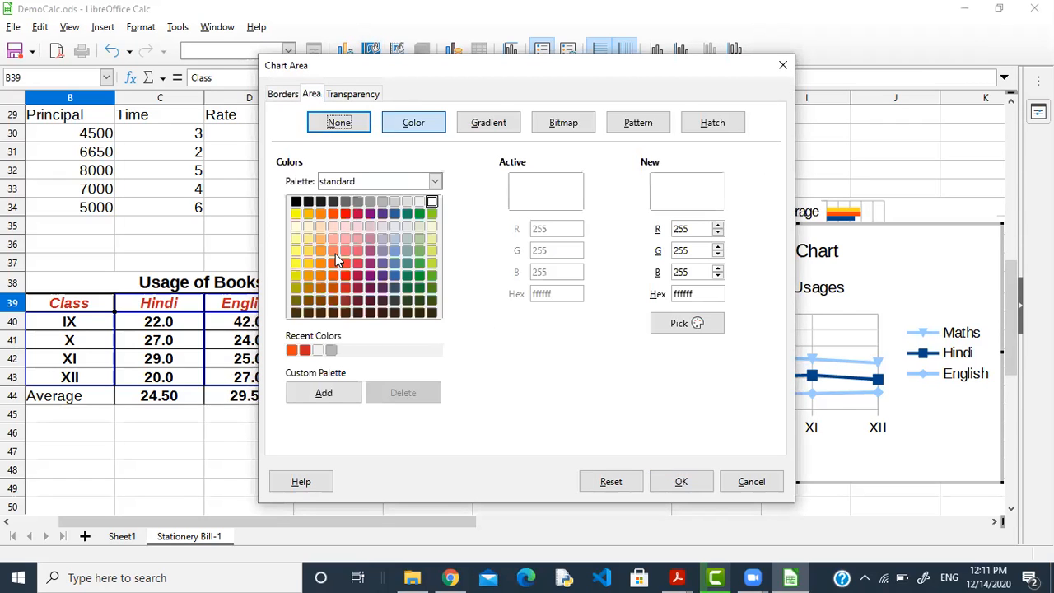
left_click(334, 251)
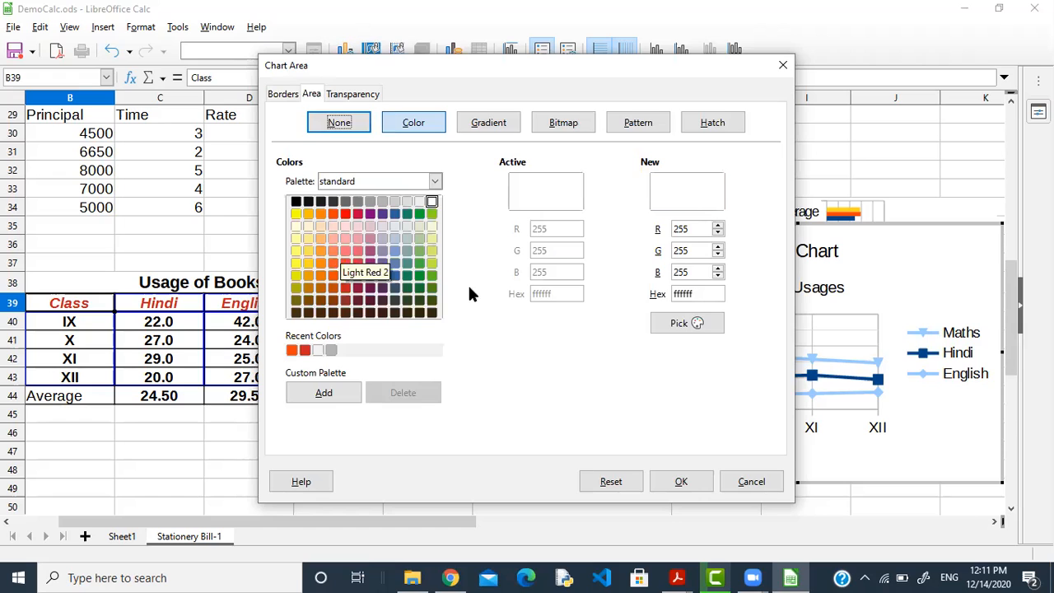
left_click(707, 487)
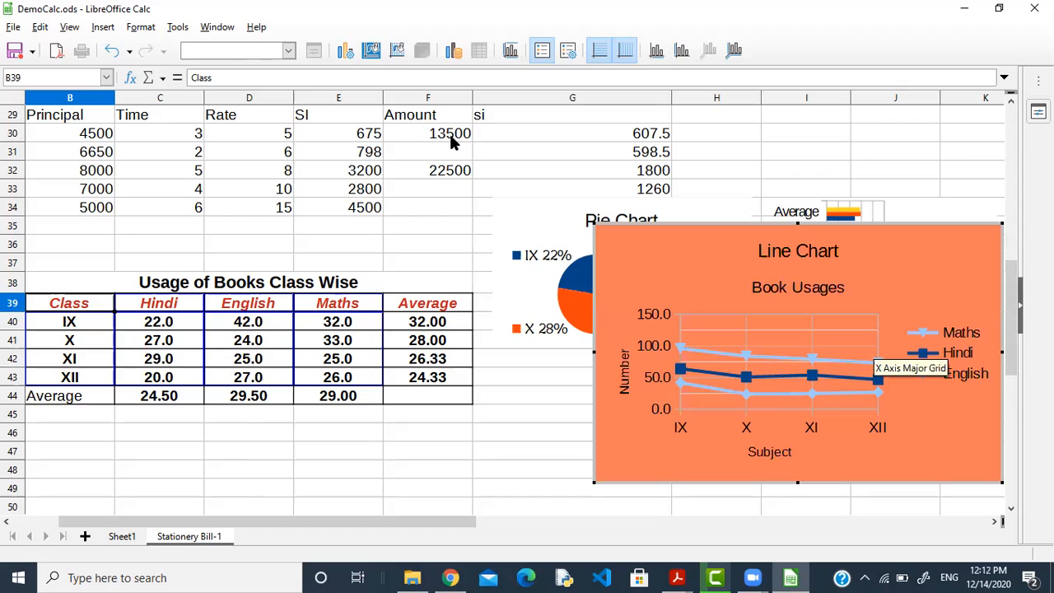
Fill the line chart's wall with the green leaves bitmap in the Tiled style and save the spreadsheet.
left_click(396, 52)
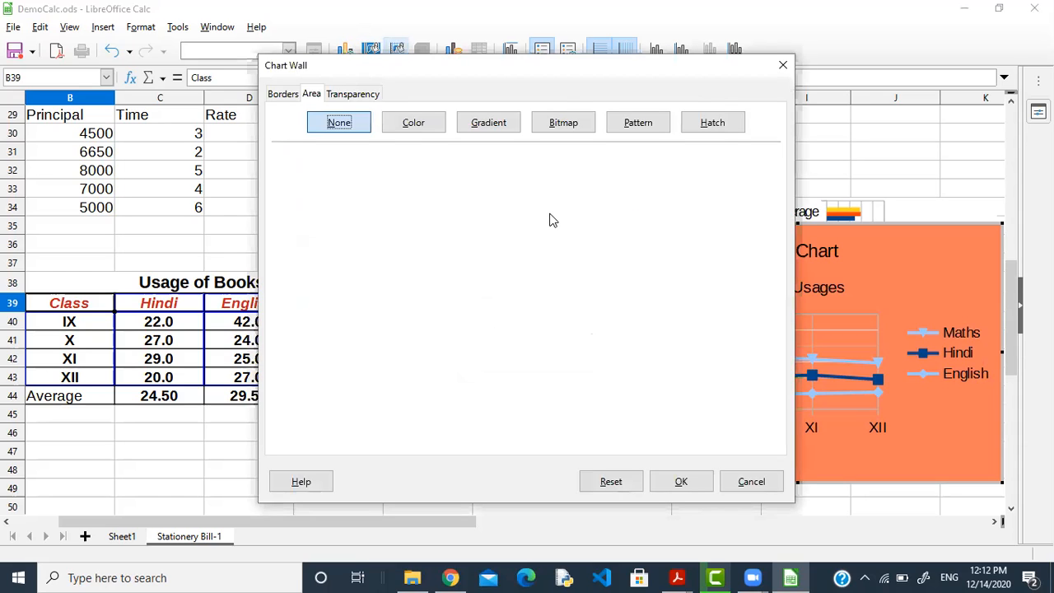
left_click(406, 125)
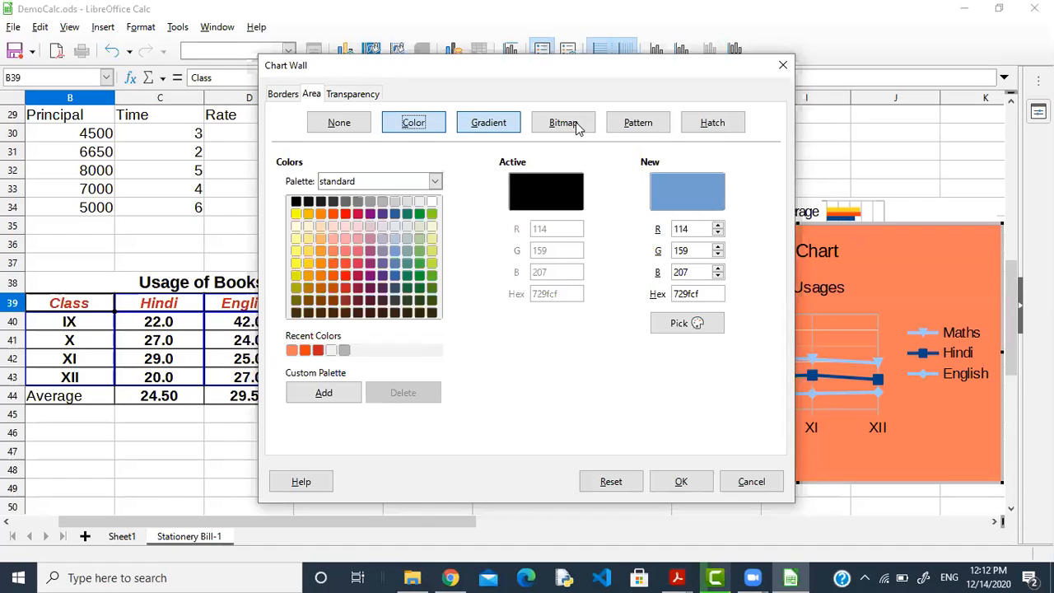
left_click(461, 121)
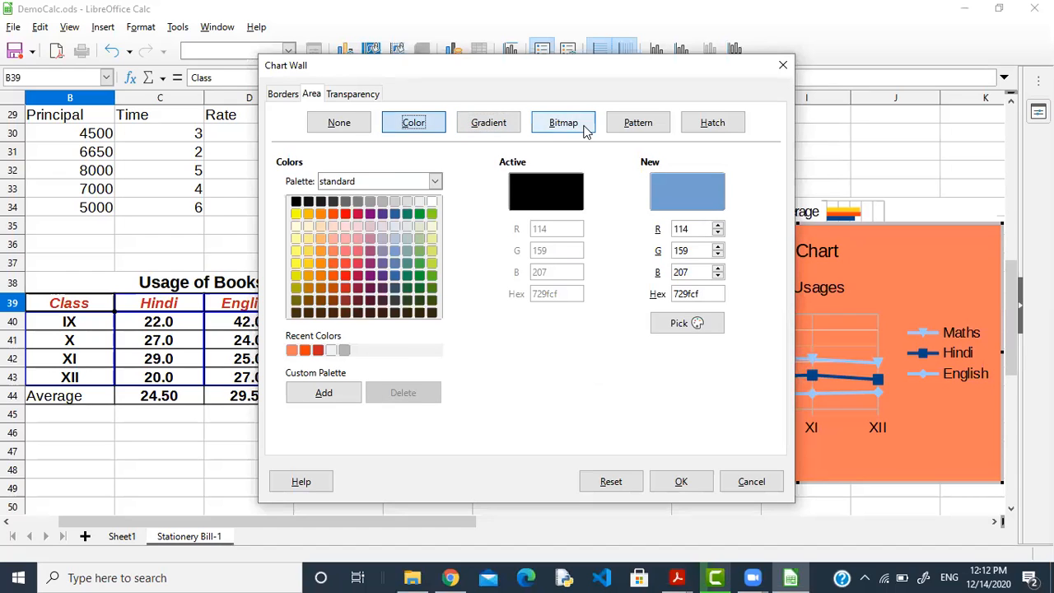
left_click(564, 123)
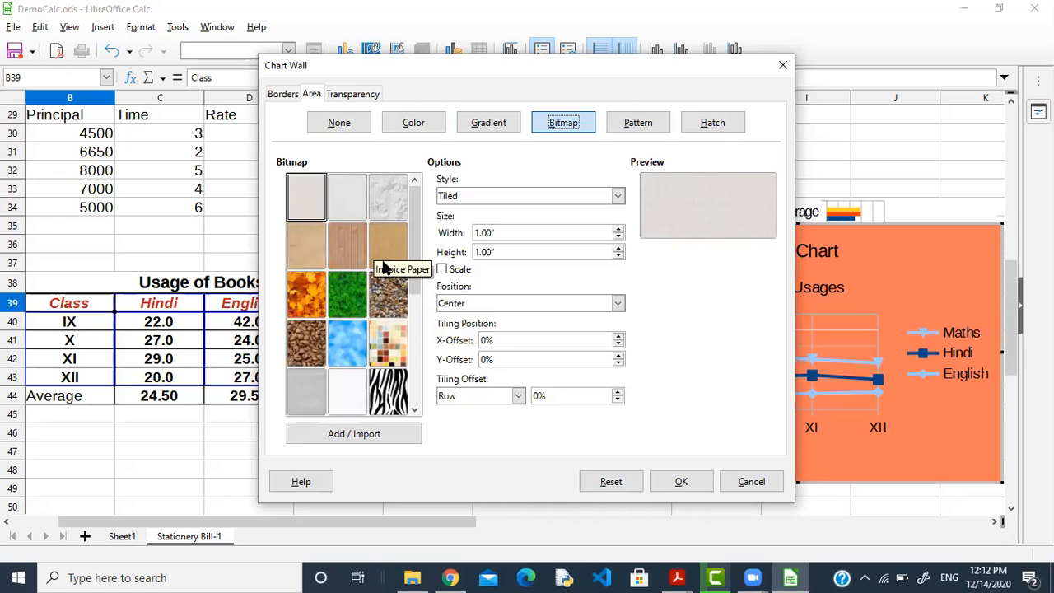
left_click(349, 296)
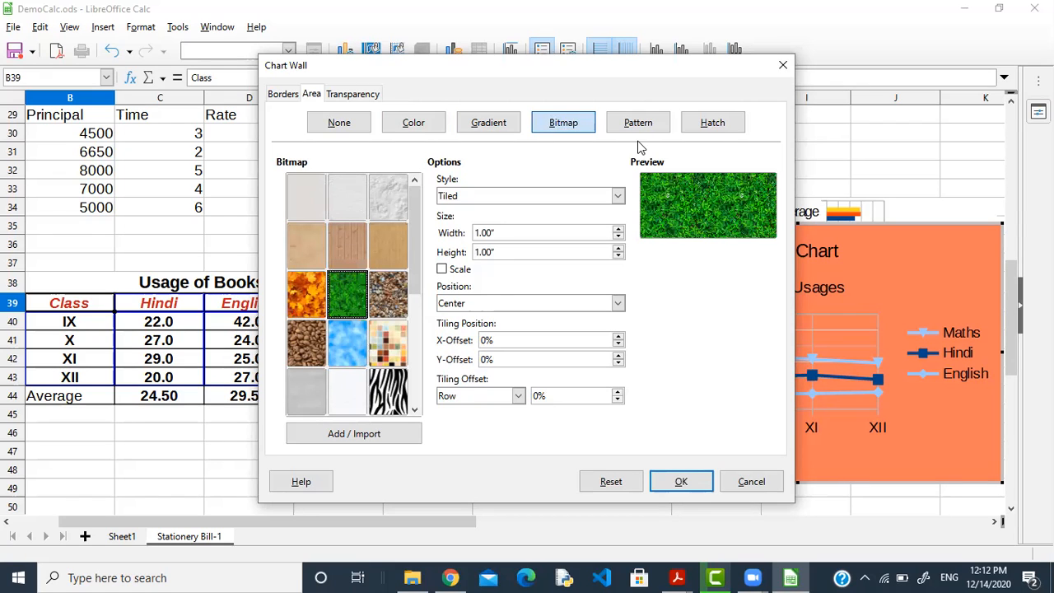
left_click(683, 480)
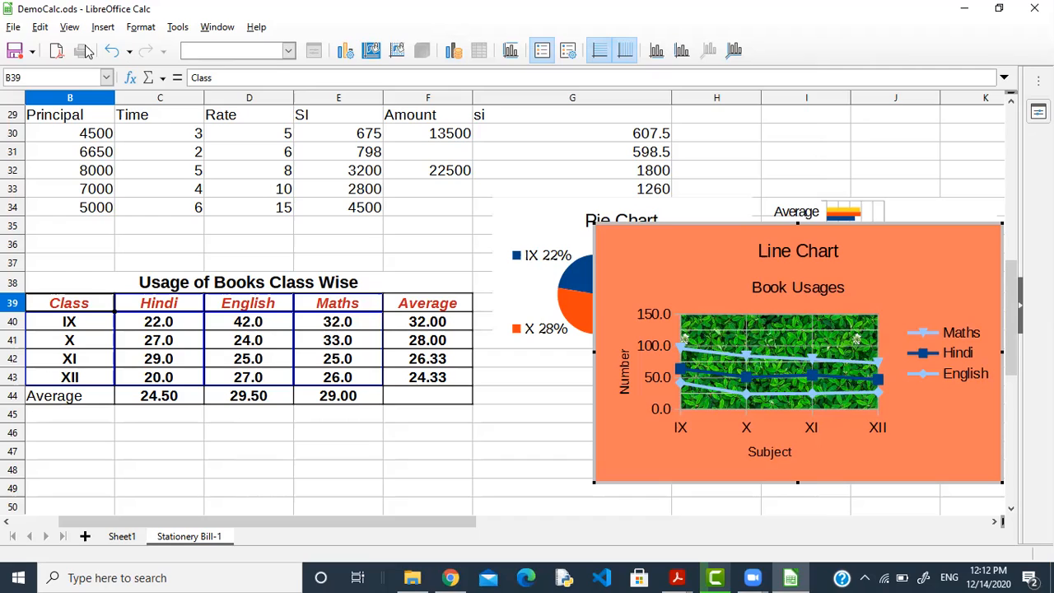
left_click(16, 51)
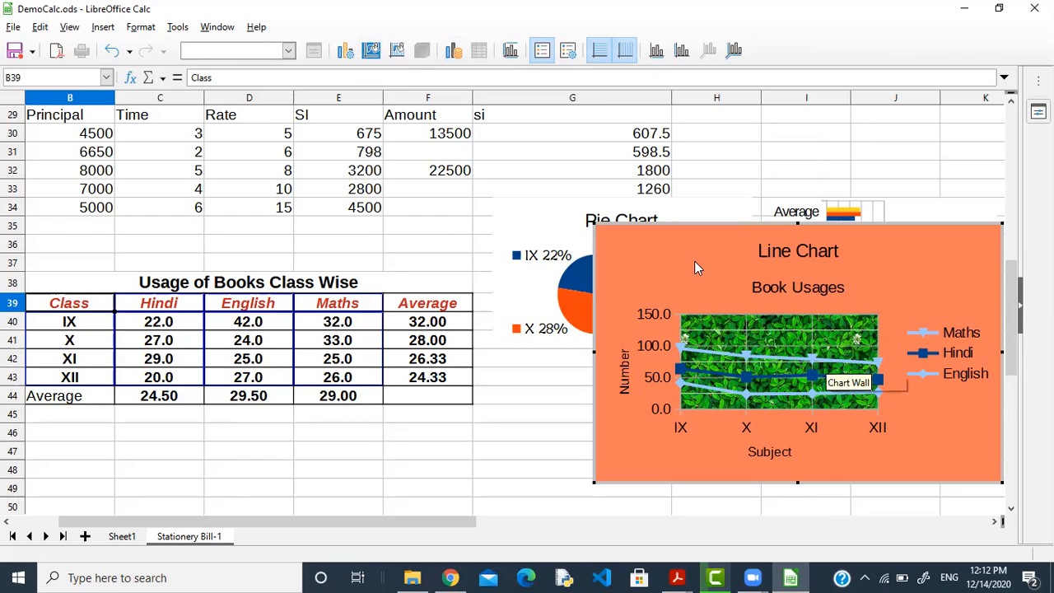
Shorten the line chart's main title to Line.
left_click(807, 249)
left_click(808, 250)
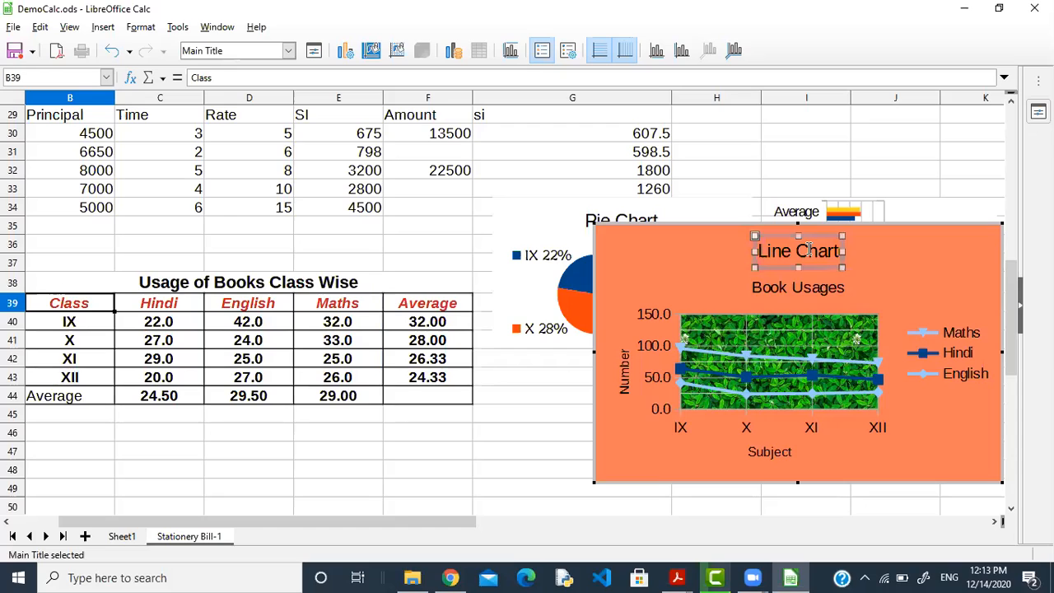
left_click(809, 249)
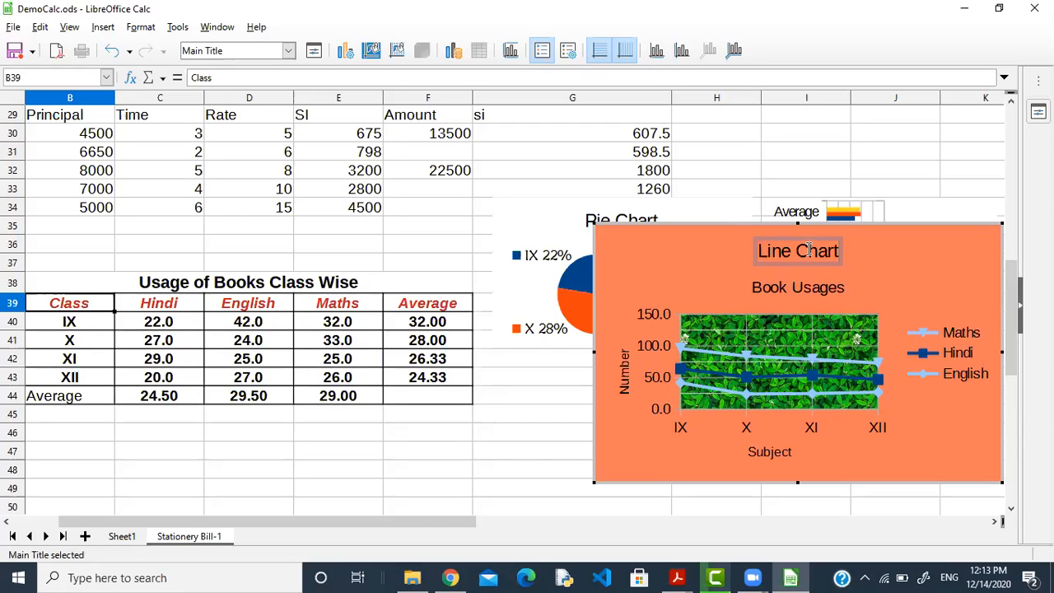
key("BackSpace")
key("BackSpace")
key("BackSpace")
key("BackSpace")
key("BackSpace")
key("Escape")
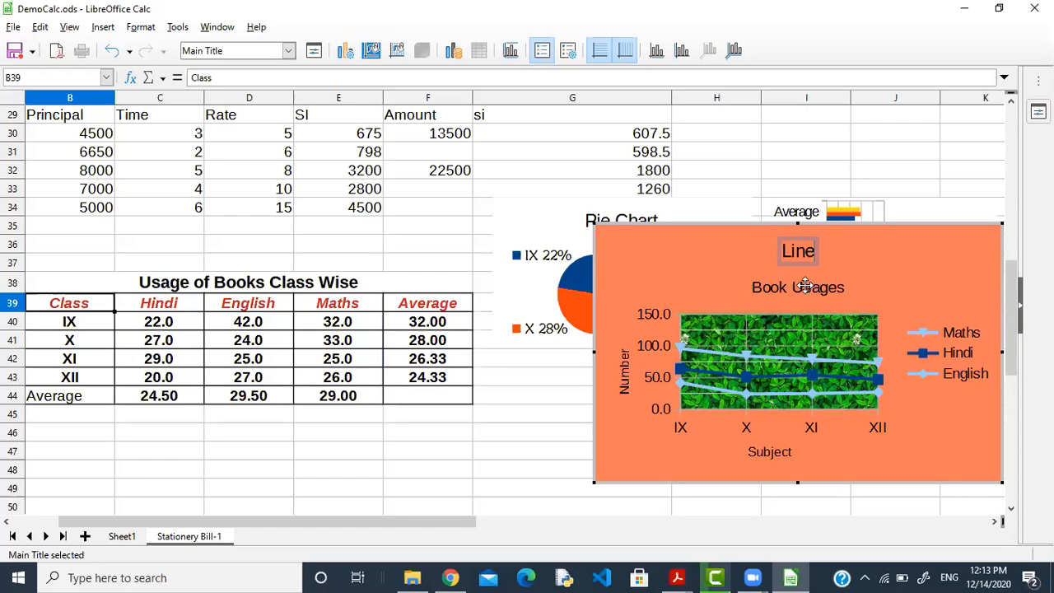
Select the subtitle and both axis titles in turn, and shrink the line chart from its upper-left corner to uncover the pie and bar charts.
left_click(805, 285)
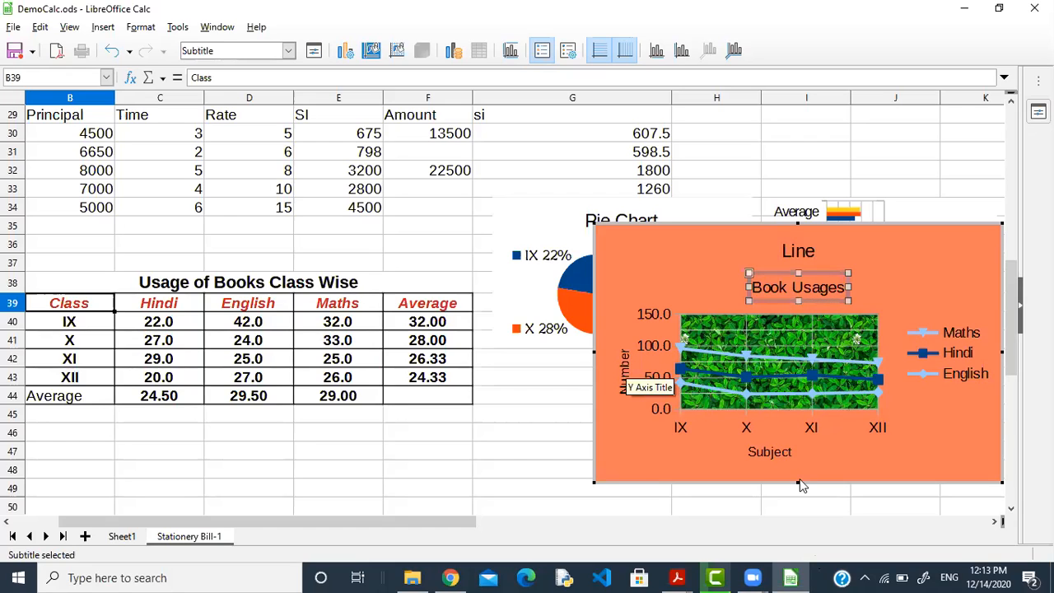
key("Tab")
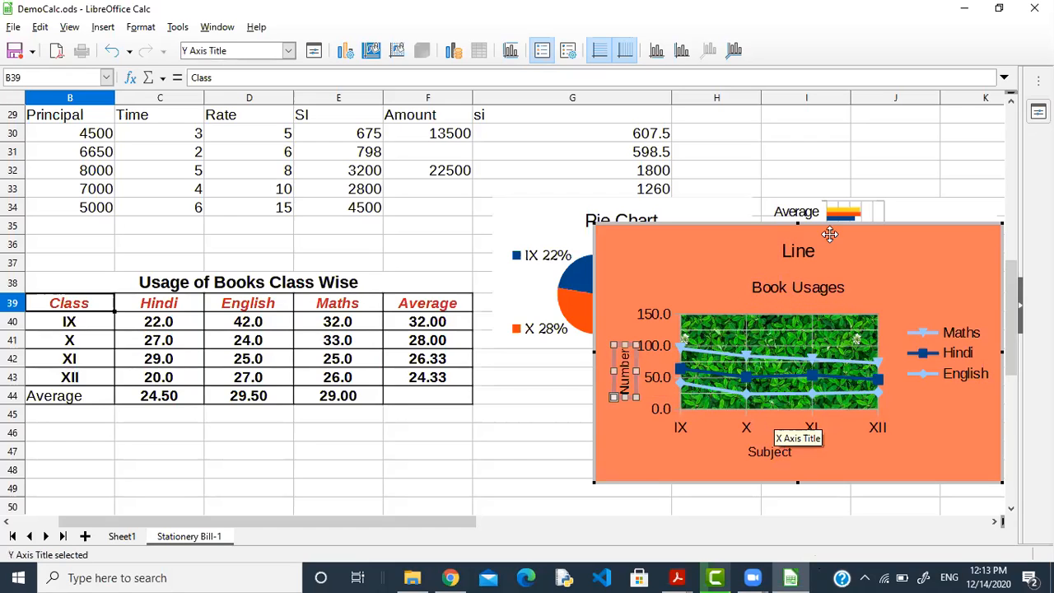
key("Tab")
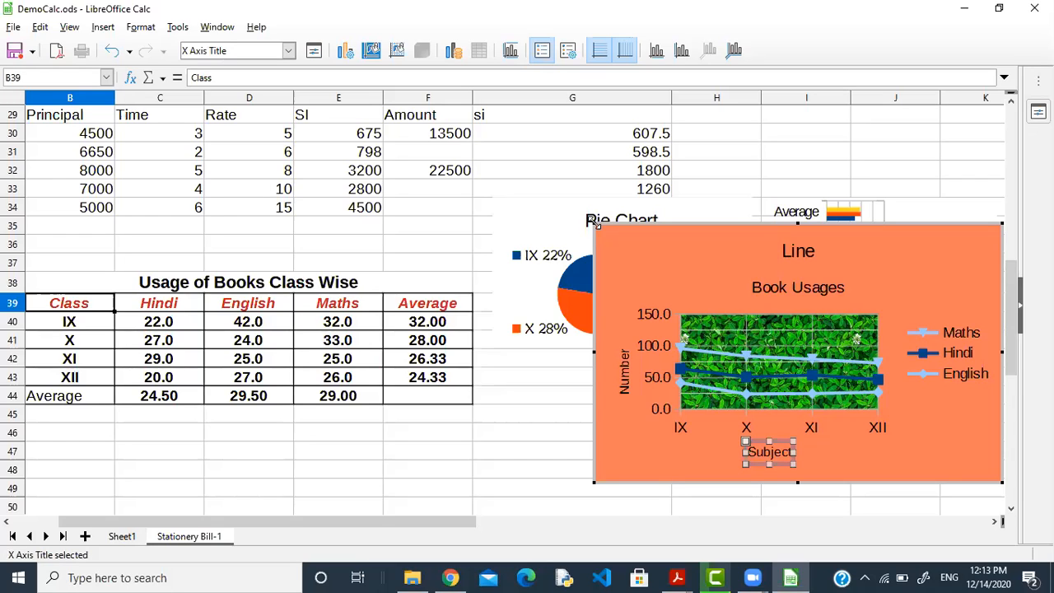
left_click_drag(595, 223, 680, 334)
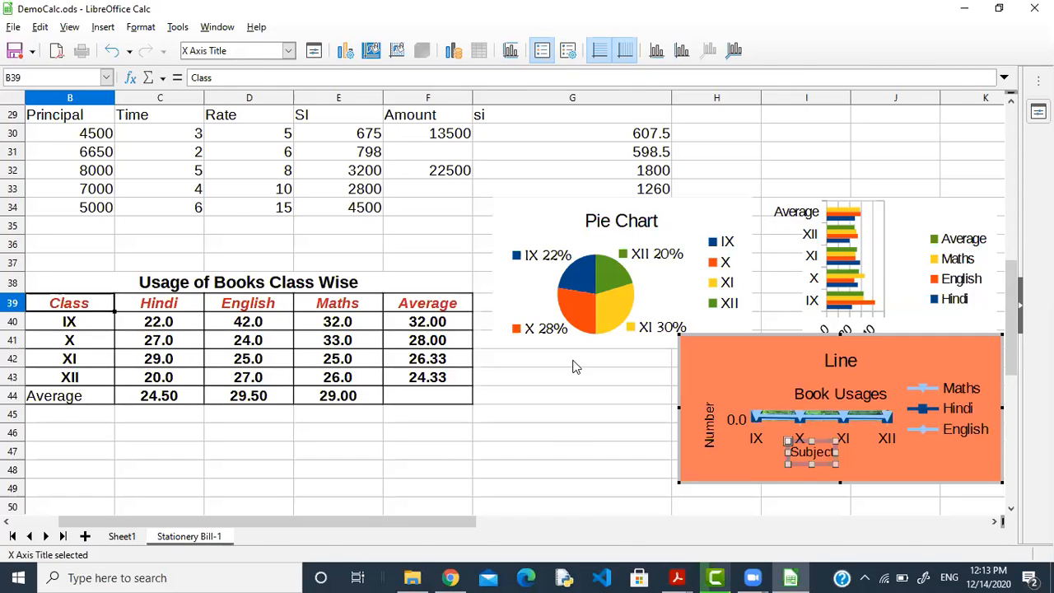
left_click(649, 433)
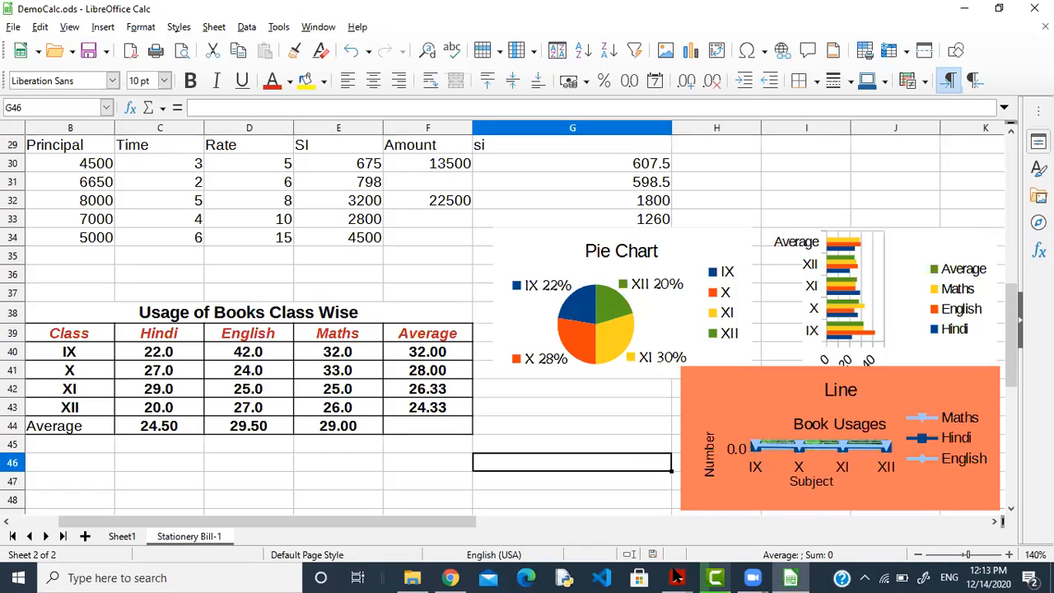
Switch back to DemoCalc.ods in LibreOffice Calc and start an XY (Scatter) chart from the book usage cells B39:E43.
mouse_move(731, 514)
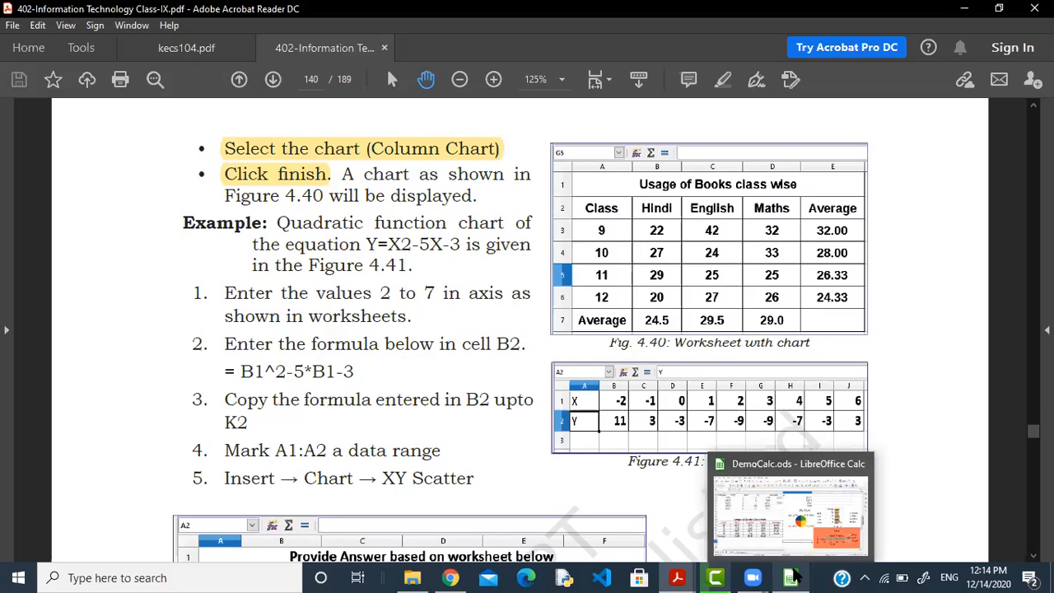
left_click(794, 576)
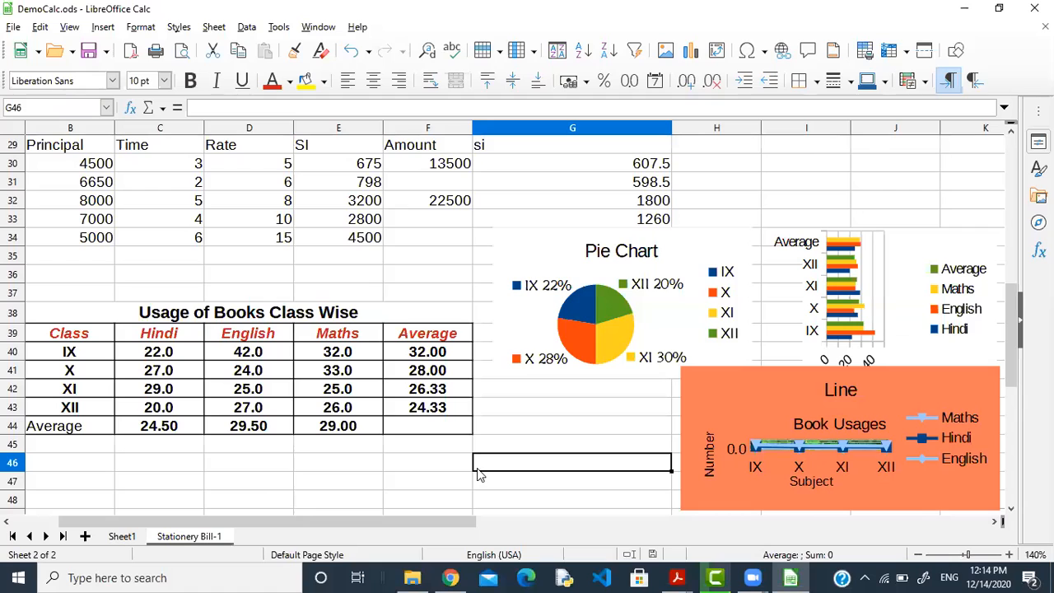
left_click(255, 499)
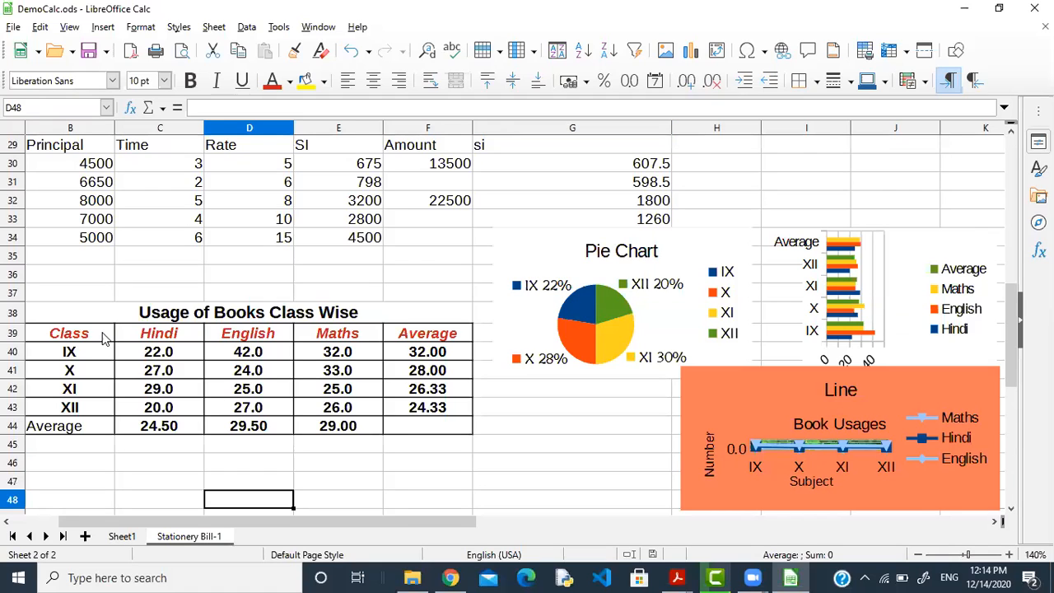
left_click_drag(69, 332, 313, 416)
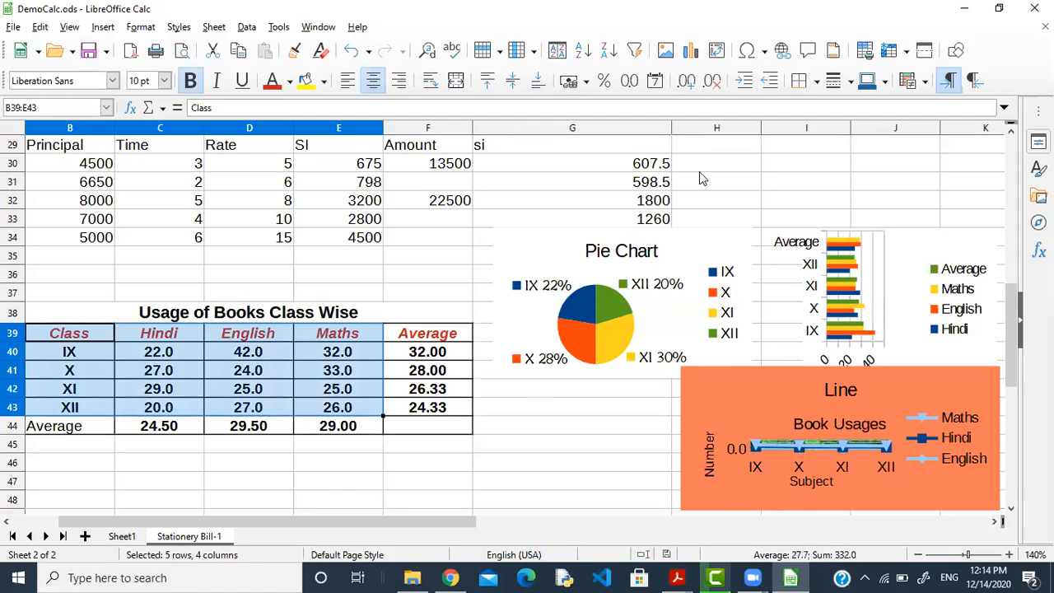
left_click(692, 52)
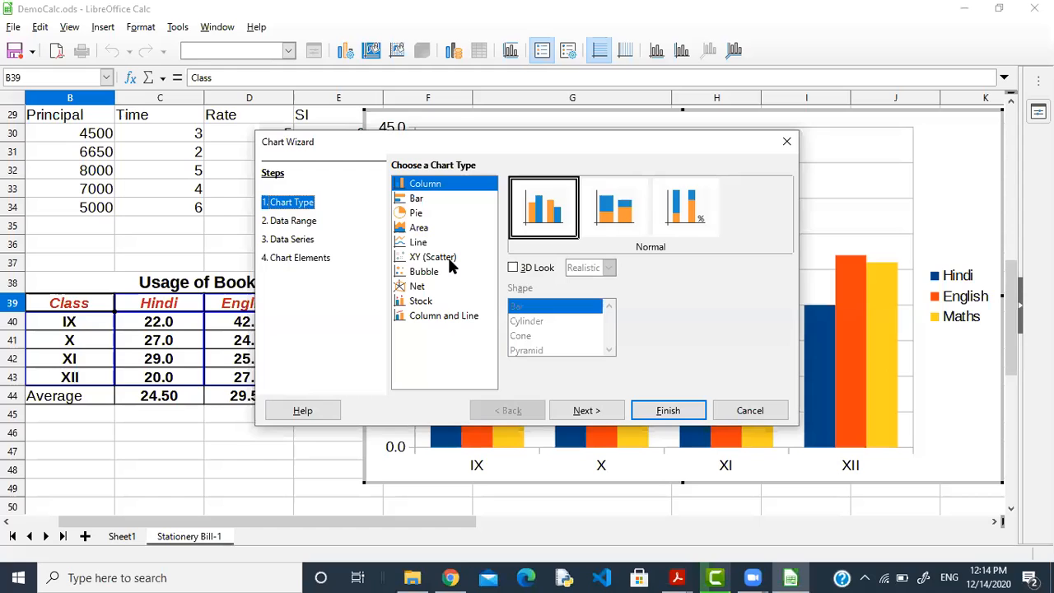
left_click(448, 257)
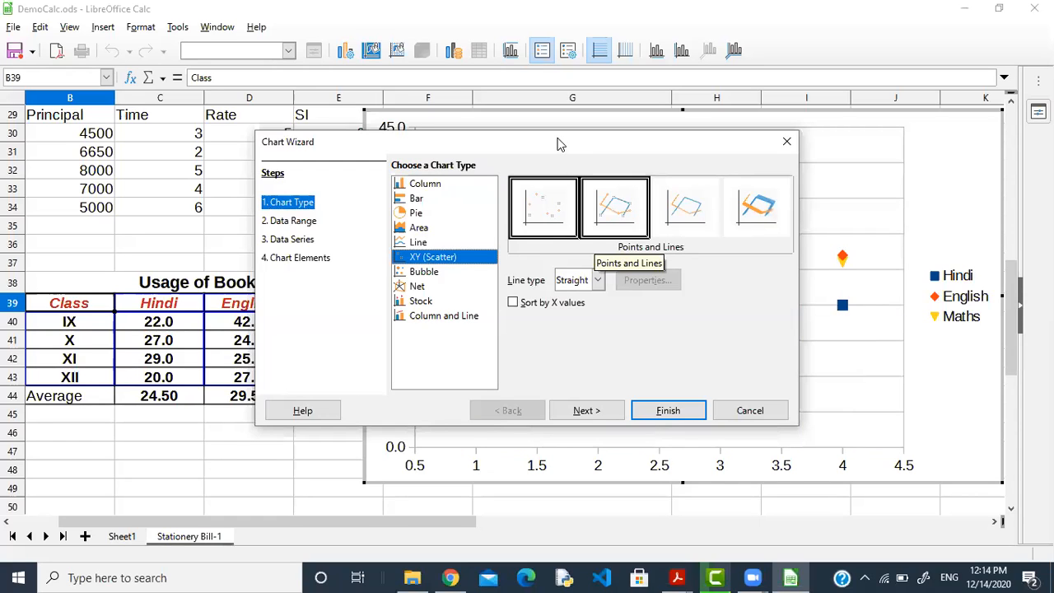
left_click_drag(558, 144, 372, 97)
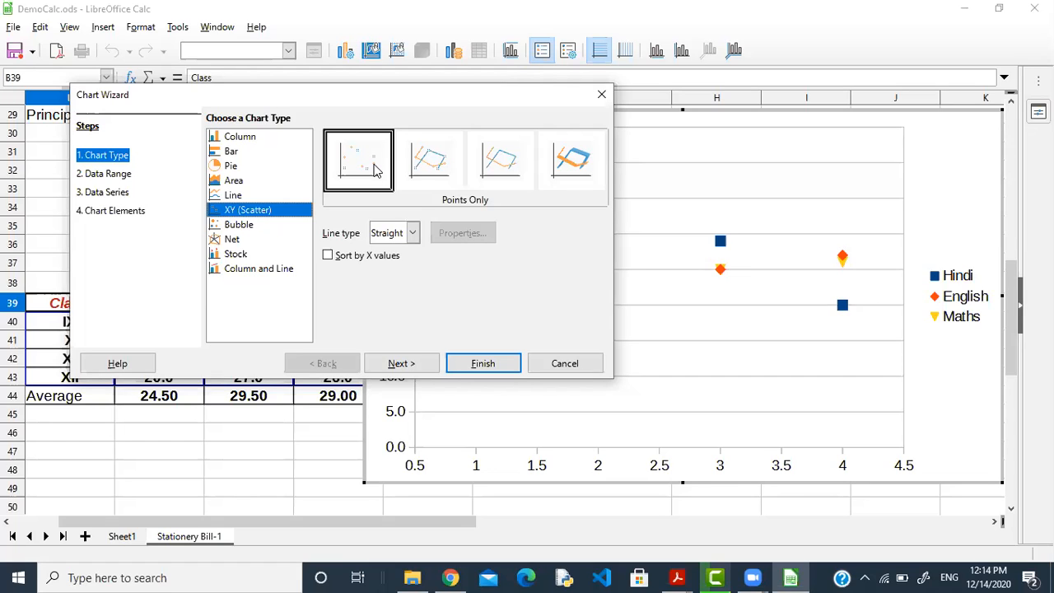
Try the Points and Lines and Lines Only scatter variants, choose 3D Lines, and continue to the data range settings.
left_click(438, 181)
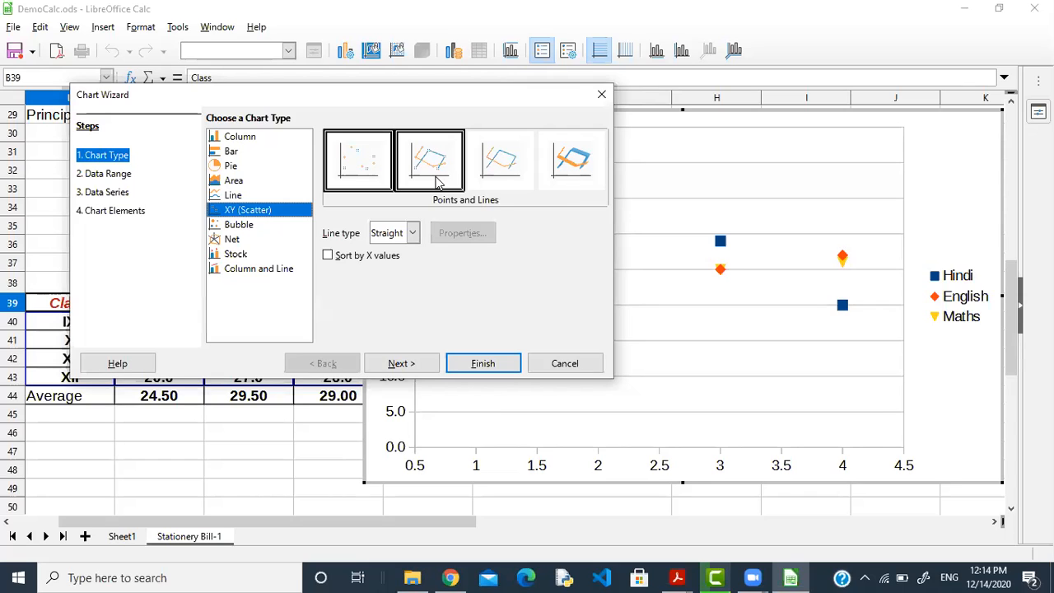
left_click(497, 189)
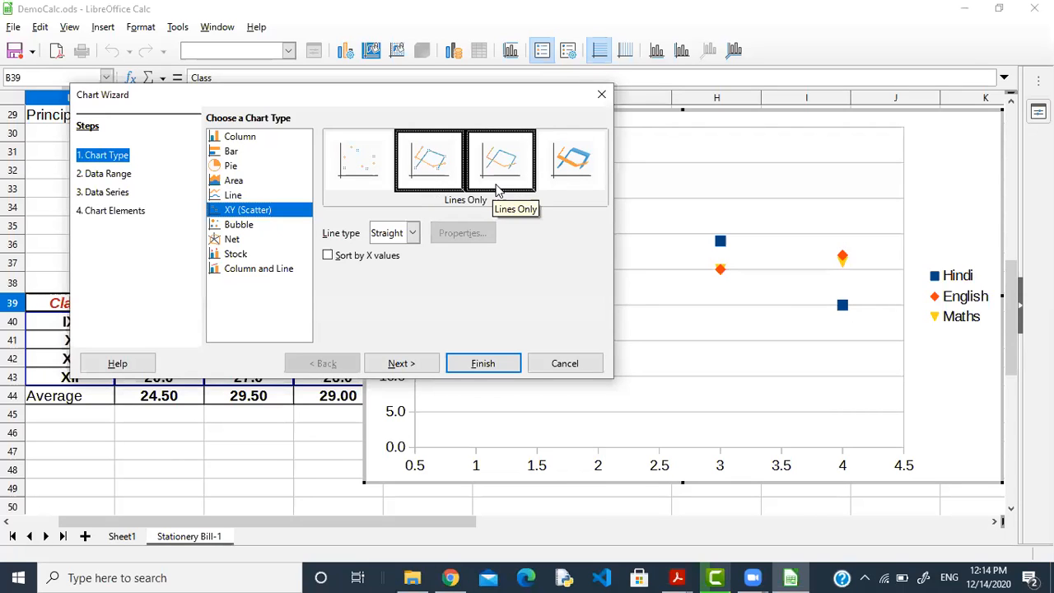
left_click(595, 183)
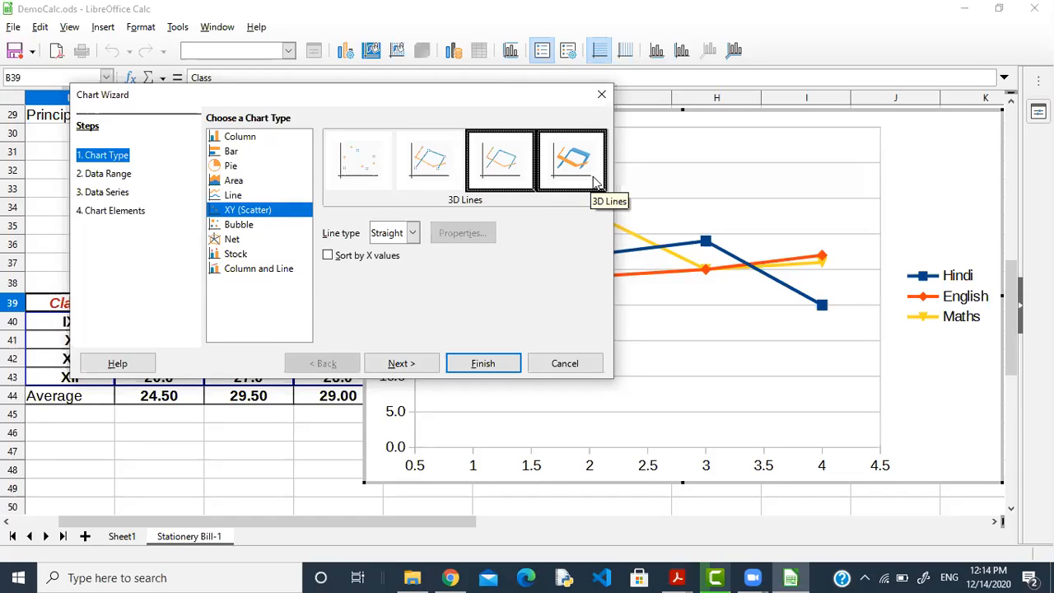
left_click(506, 166)
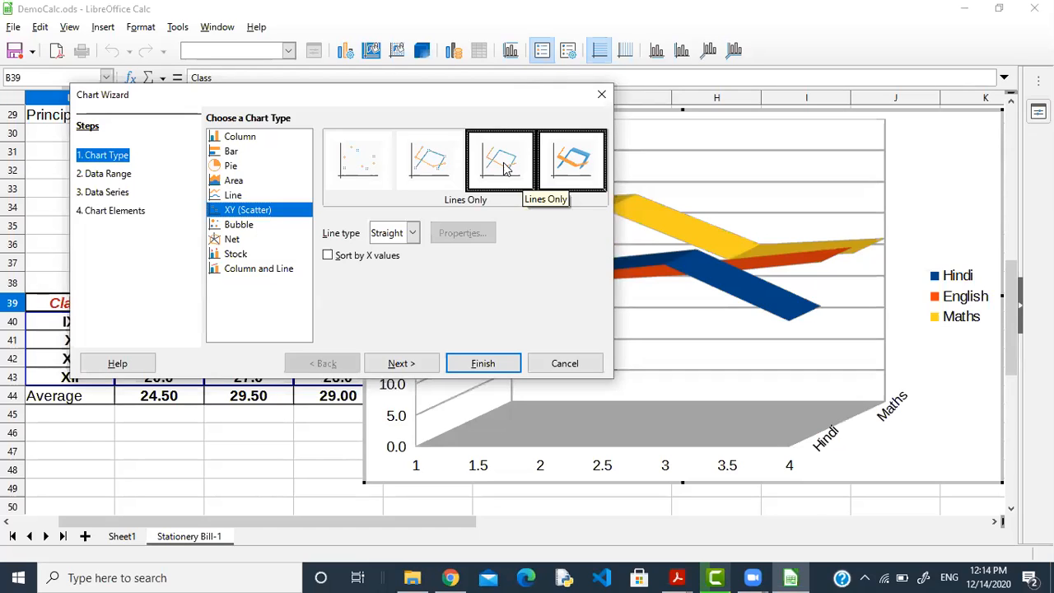
left_click(580, 171)
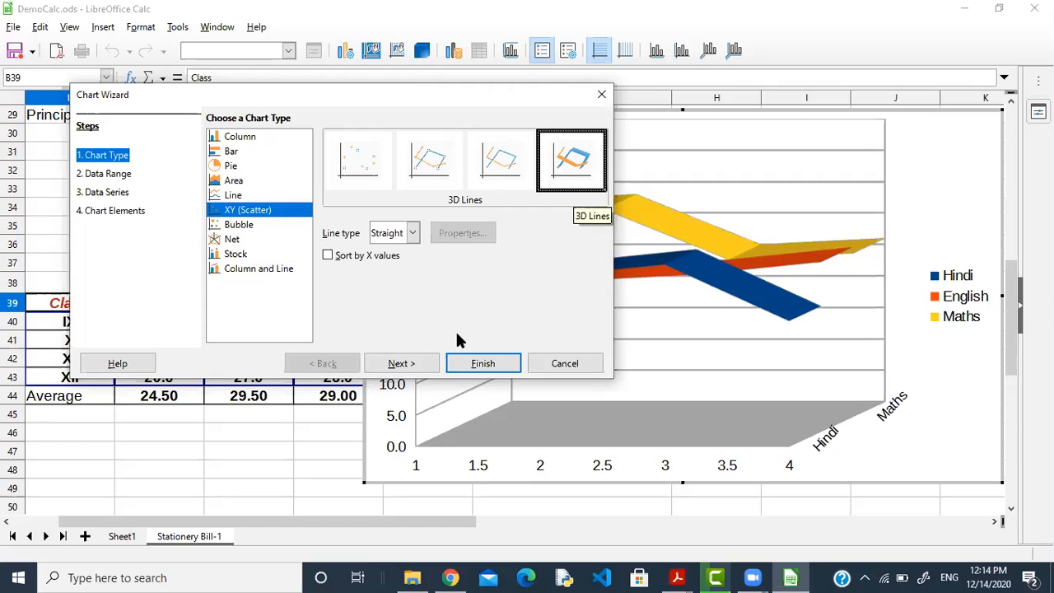
left_click(420, 362)
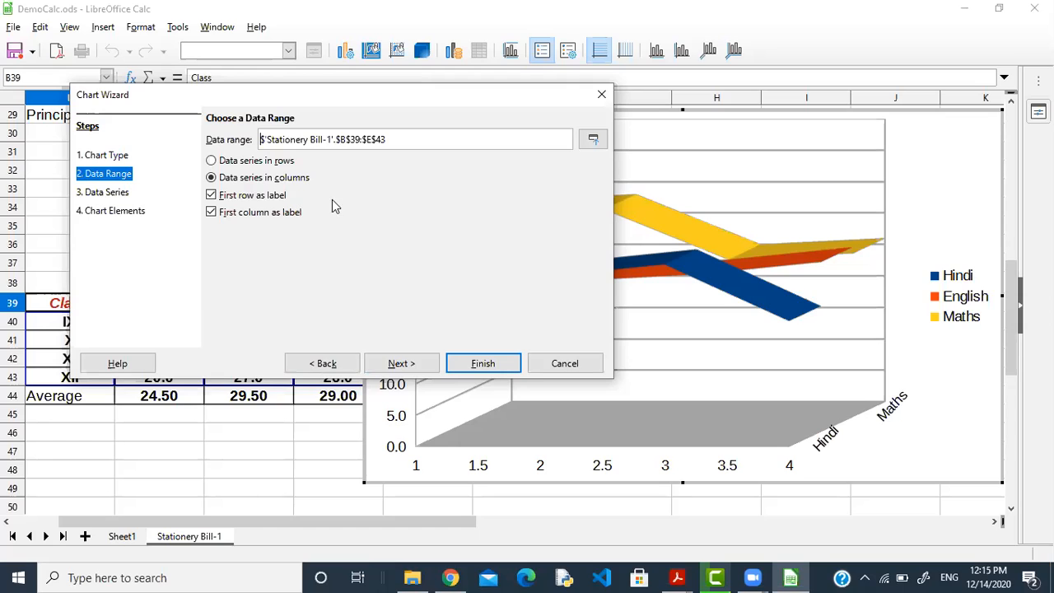
Finish the 3D XY scatter chart with its data series as proposed, and shrink it from its upper-left corner to uncover the Average column.
left_click(418, 365)
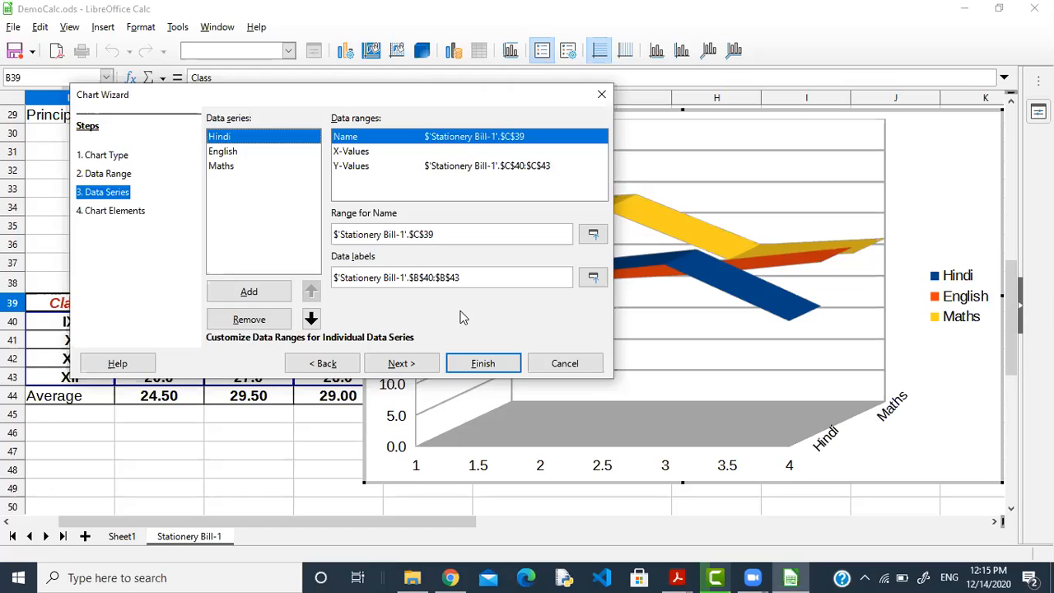
left_click(483, 364)
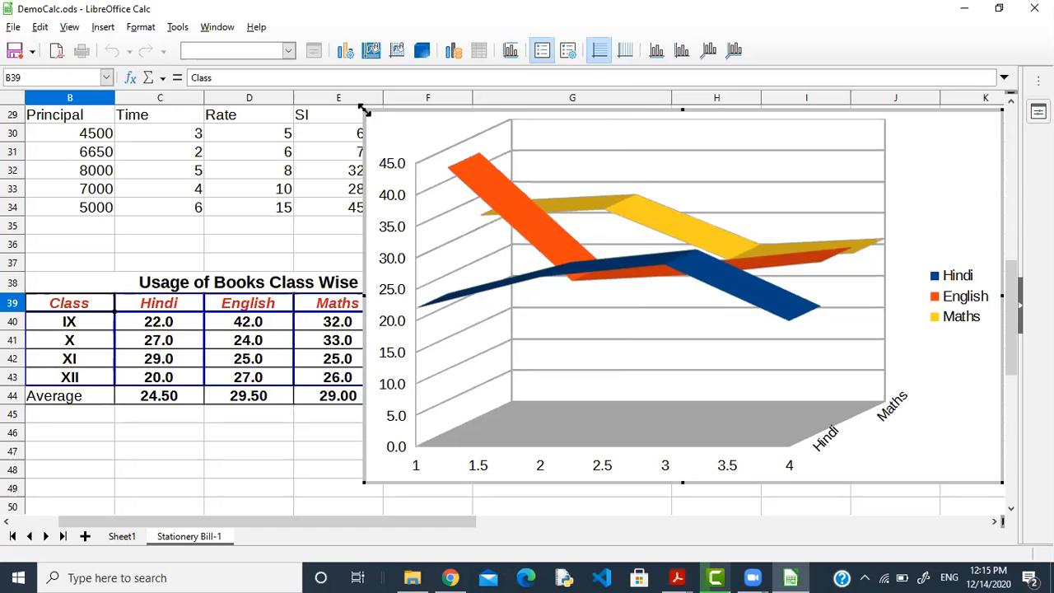
left_click_drag(363, 110, 449, 178)
Try shifting the plot area down and to the left inside the scatter chart, and undo the move.
left_click(512, 268)
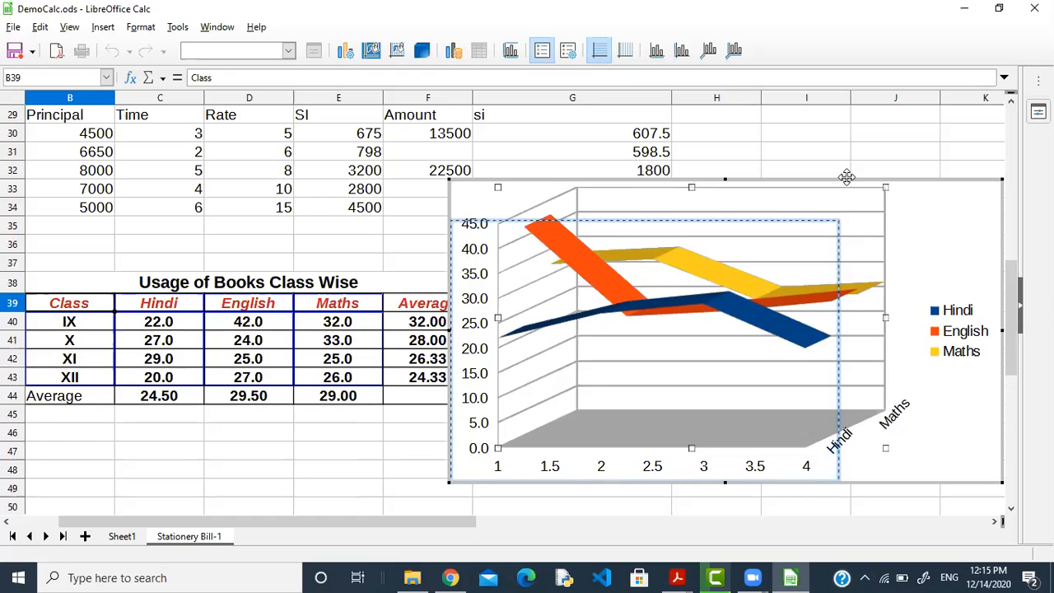
left_click_drag(846, 177, 846, 177)
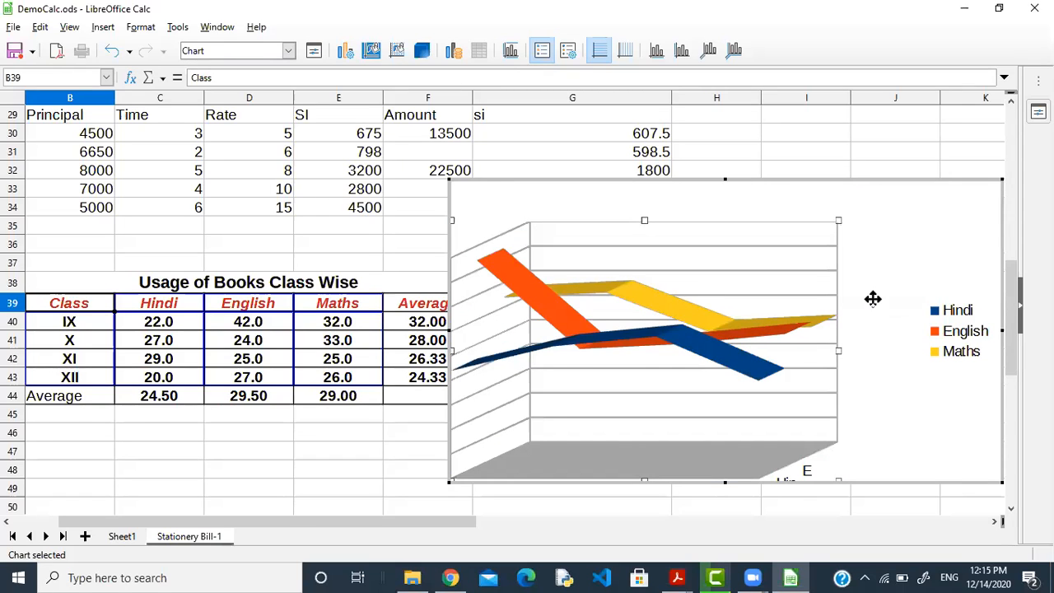
key("ctrl+z")
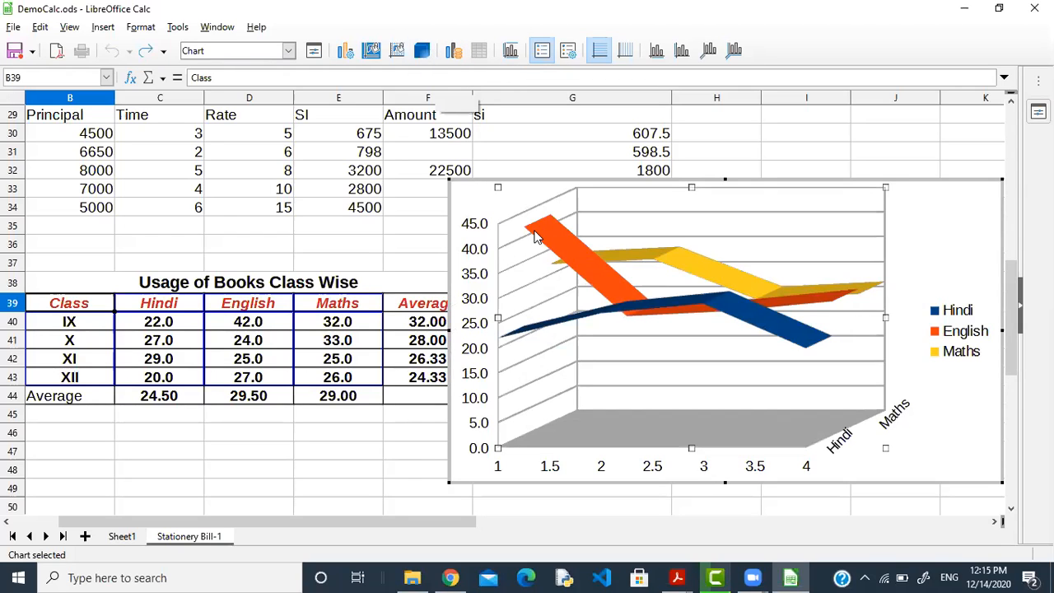
Review the scatter chart's 3D view settings, keep the Realistic scheme, and apply a slightly higher position for the light source.
left_click(421, 52)
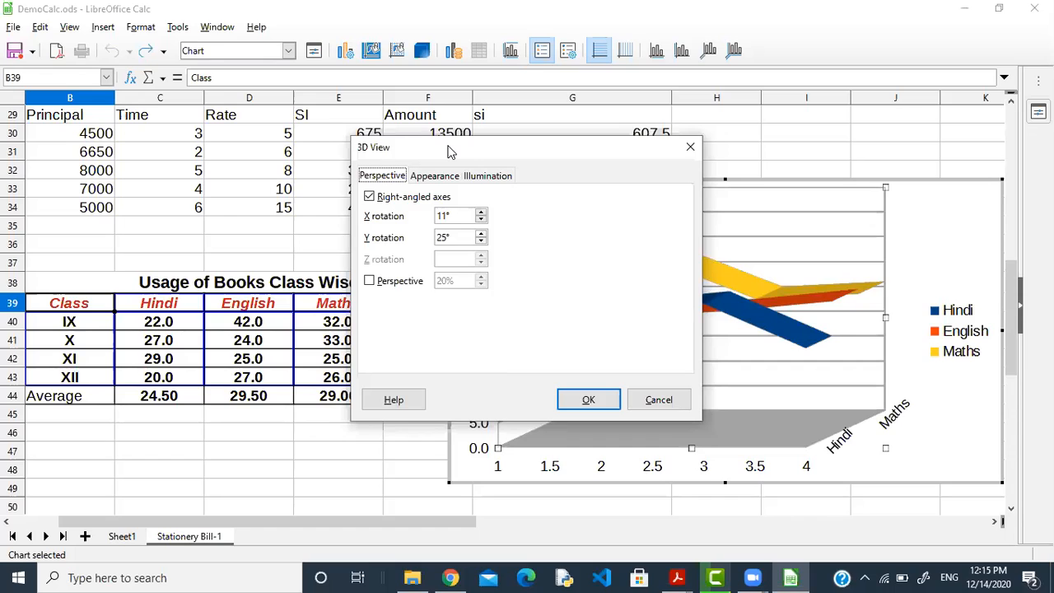
left_click_drag(448, 150, 164, 172)
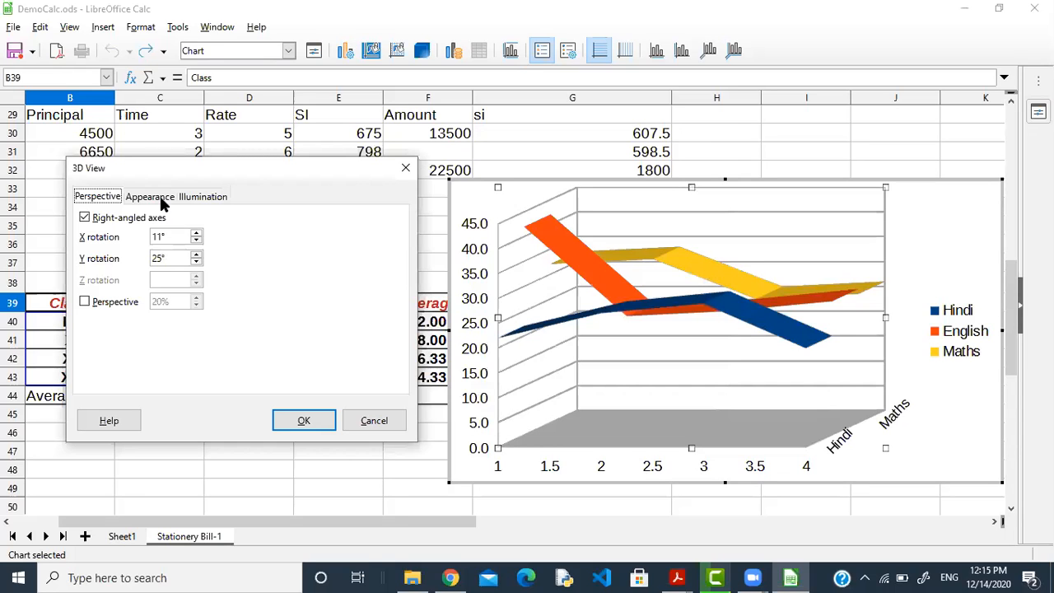
left_click(149, 197)
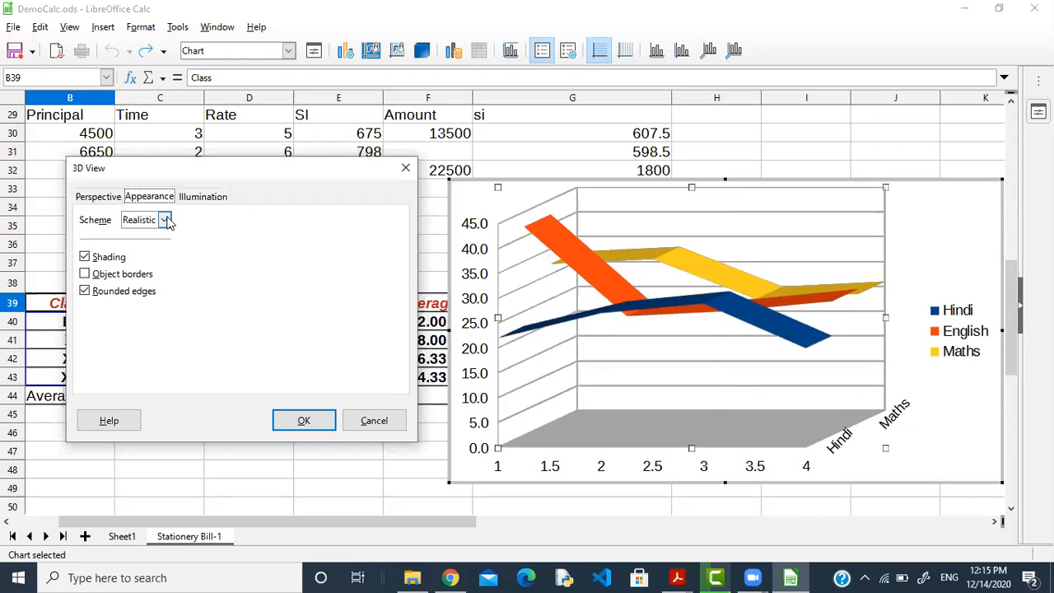
left_click(164, 220)
left_click(199, 208)
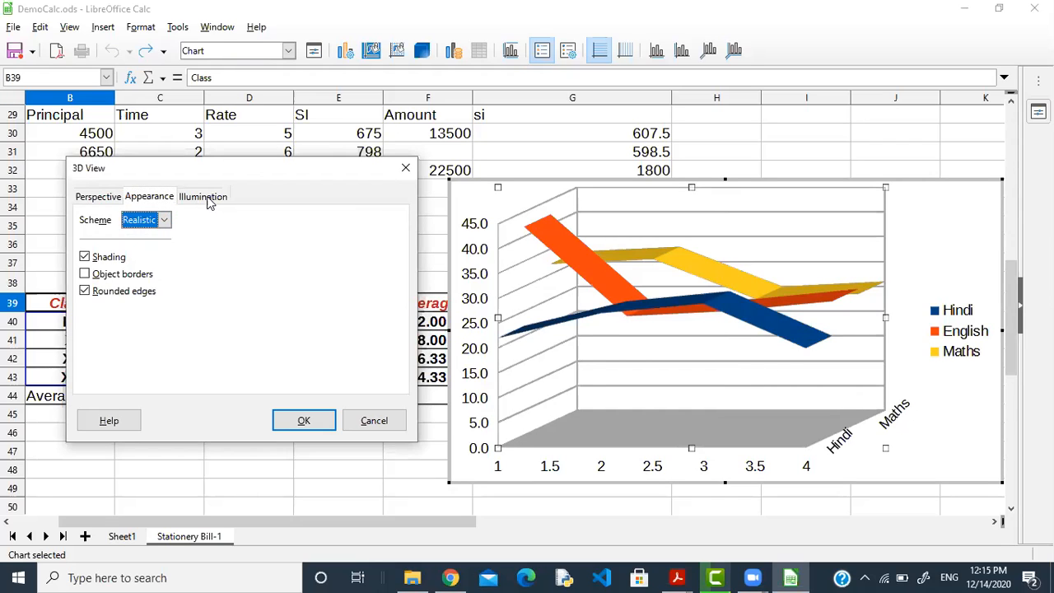
left_click(207, 201)
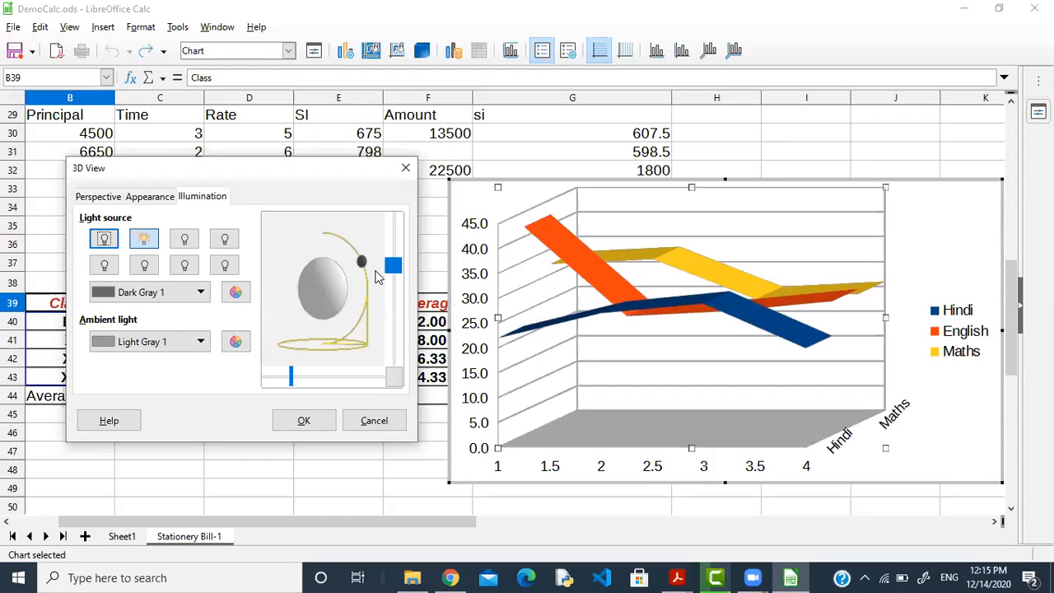
mouse_move(368, 311)
left_mouse_down()
mouse_move(358, 327)
mouse_move(361, 261)
left_mouse_up()
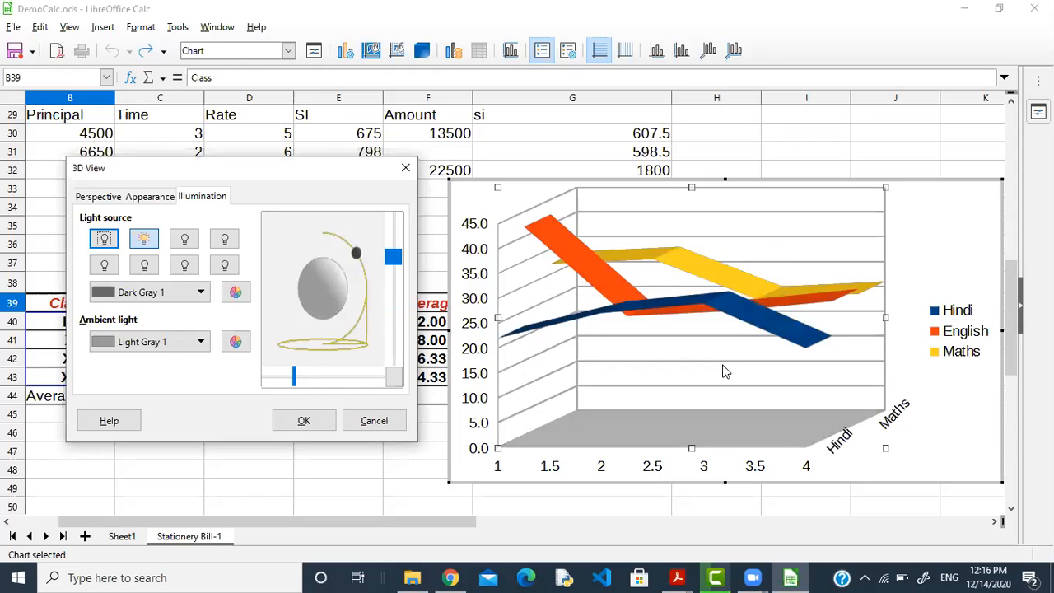
left_click(303, 422)
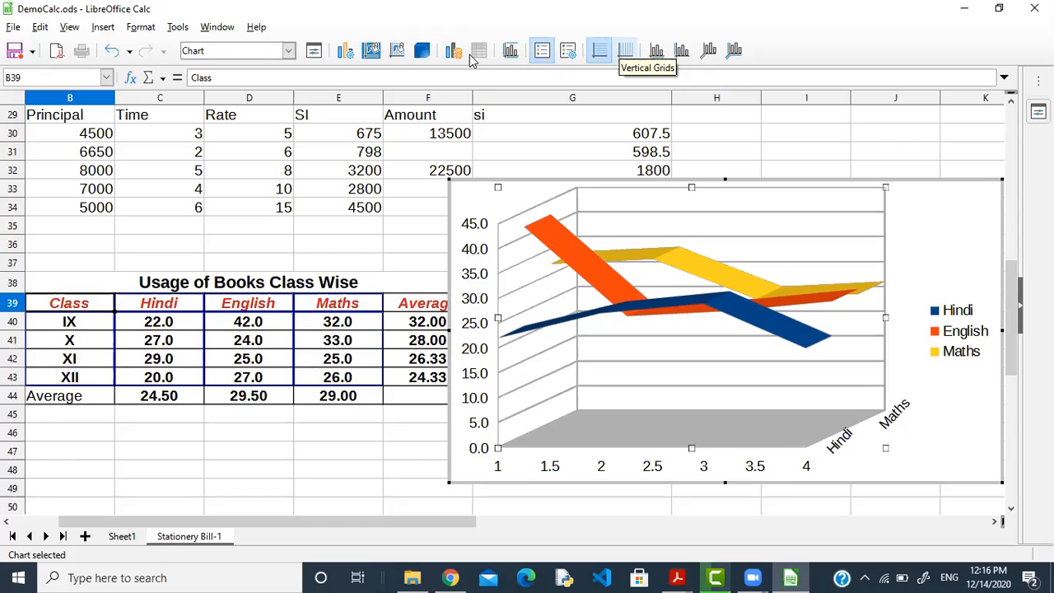
right_click(474, 206)
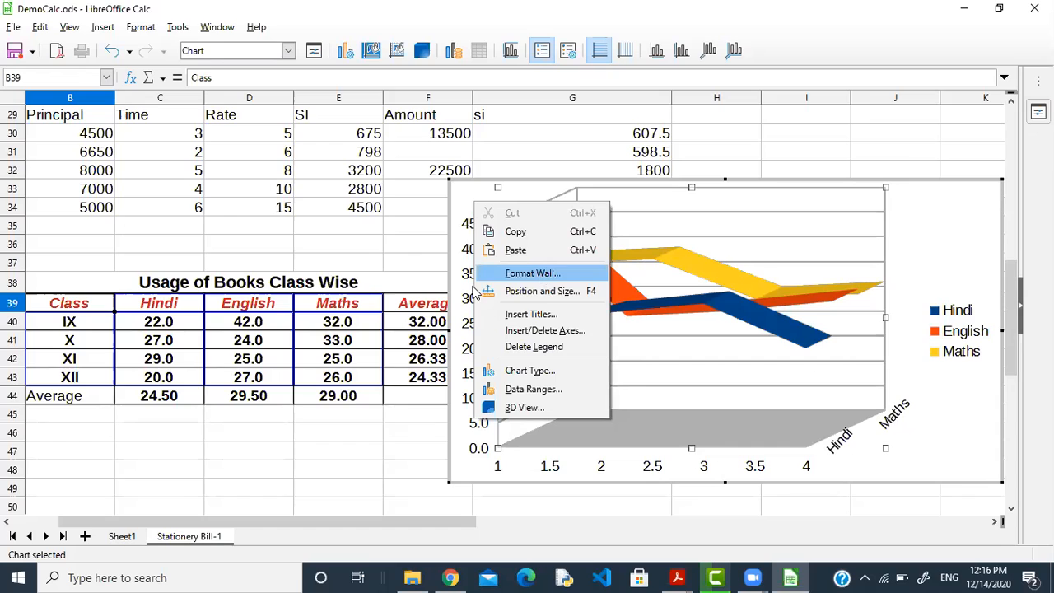
left_click(946, 207)
left_click(929, 213)
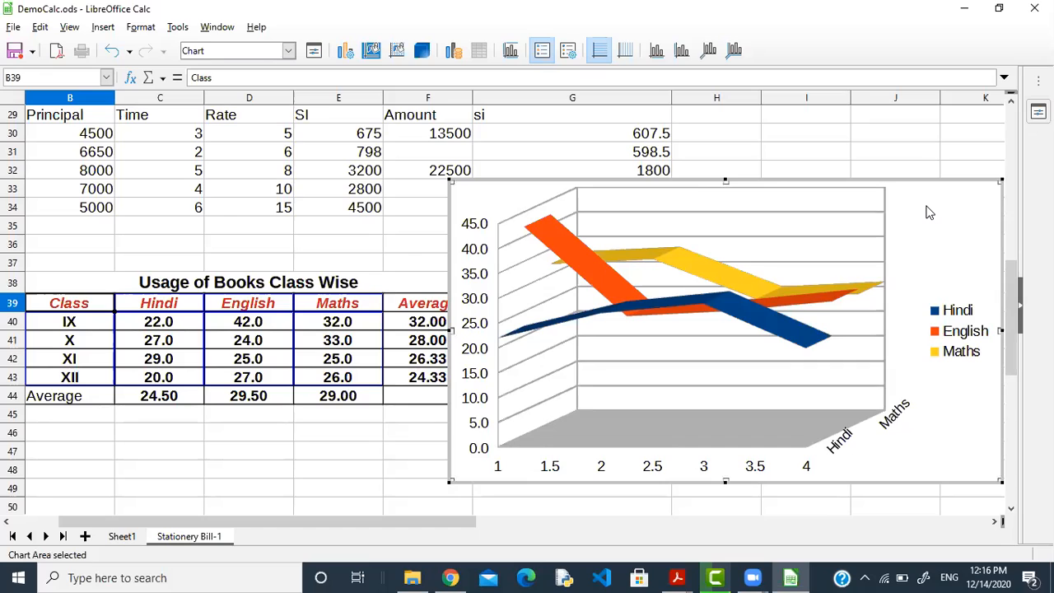
right_click(928, 213)
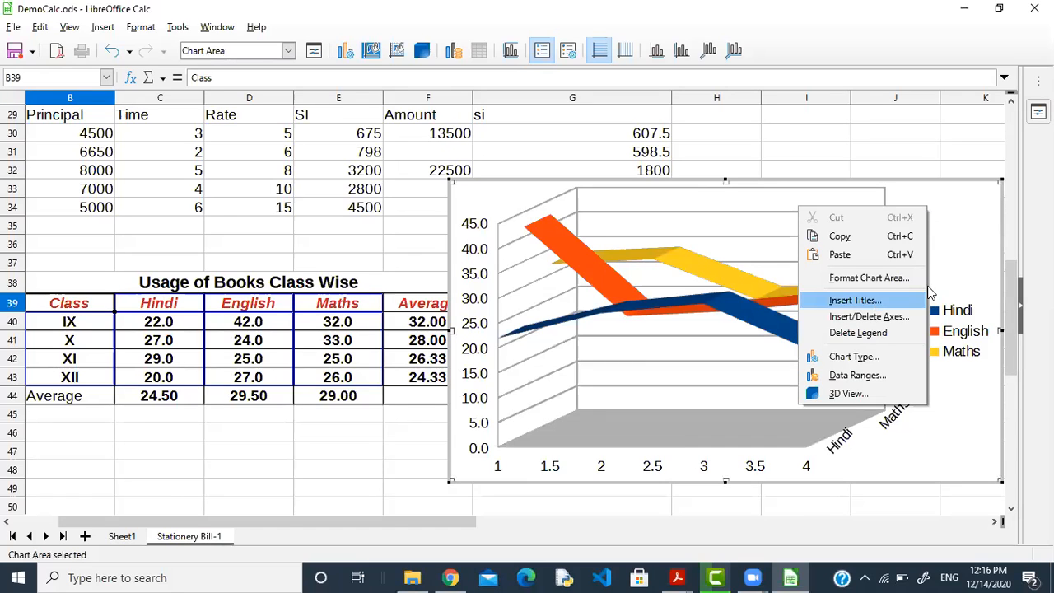
left_click(957, 205)
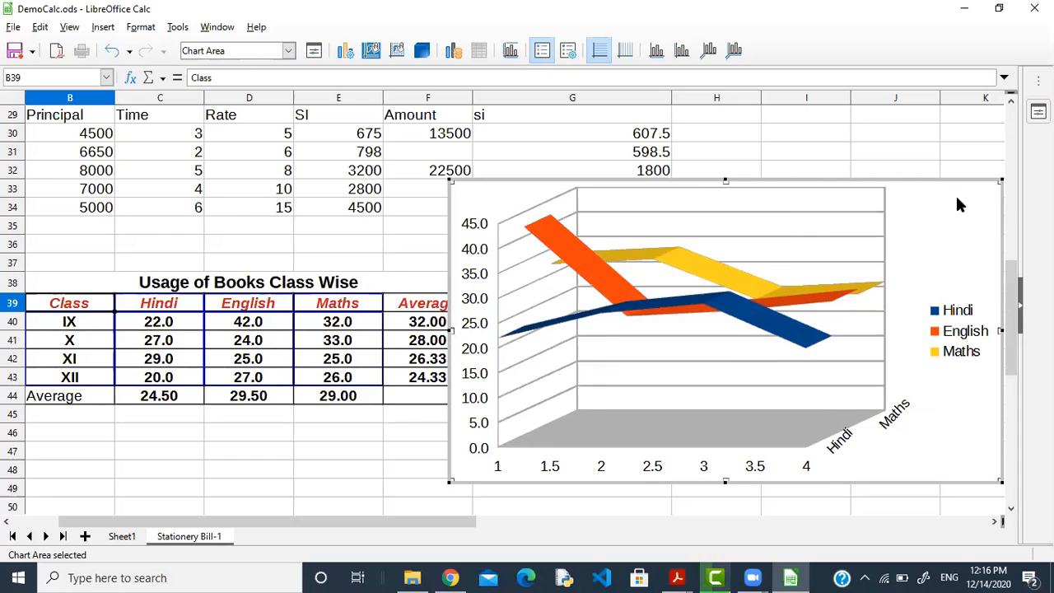
Open the scatter chart's title settings and enter X Y Scatter Chart as the title and 3 D as the subtitle.
right_click(955, 194)
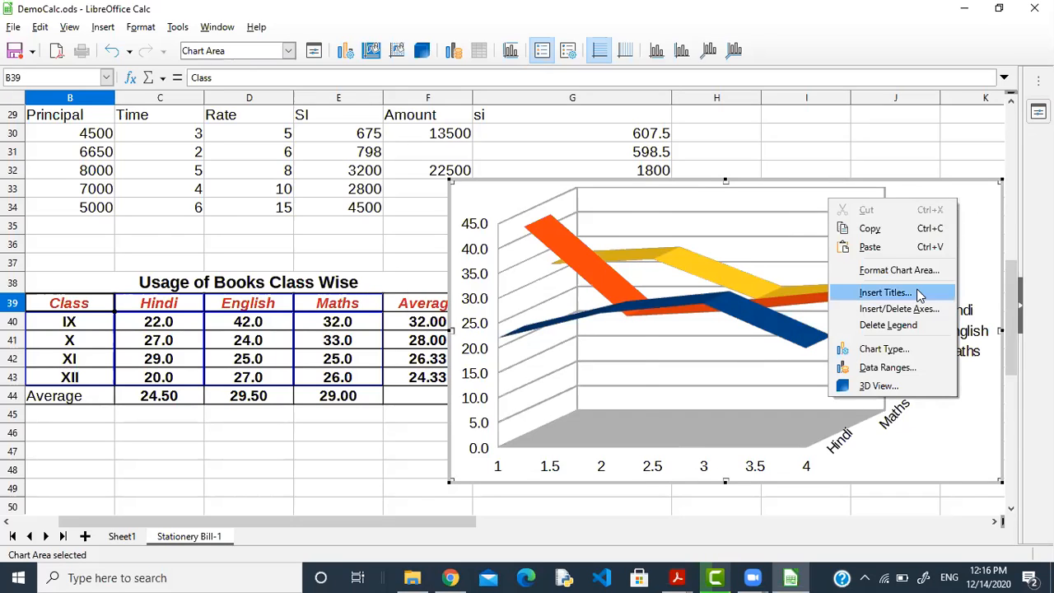
left_click(919, 296)
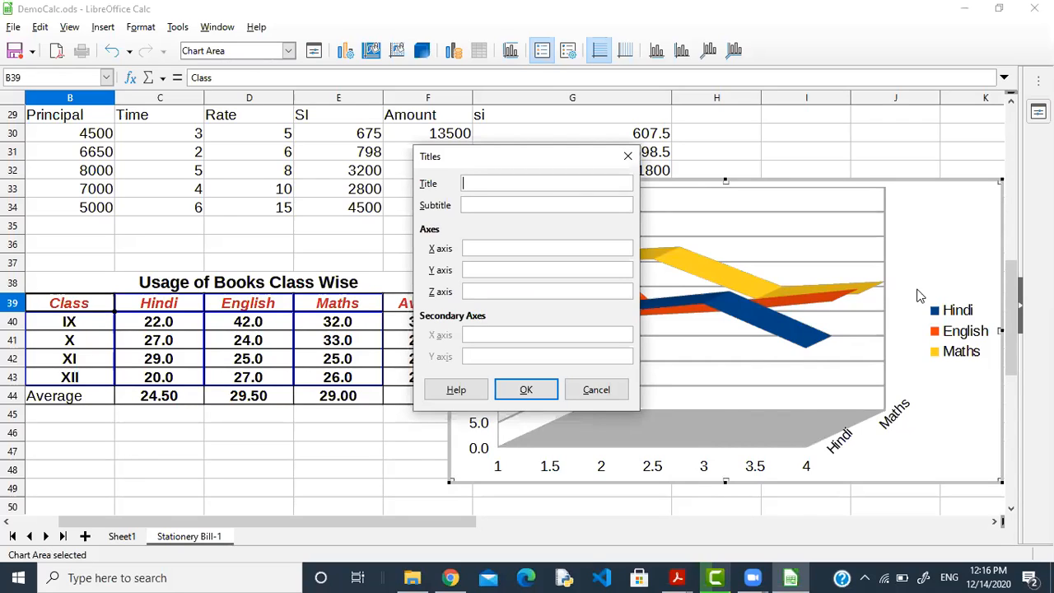
type("X Y Scatter Chart")
left_click(568, 203)
type("3 D")
Title the X axis Sub, the Y axis Number and the Z axis Depth, and apply the chart titles.
left_click(502, 249)
type("Sub")
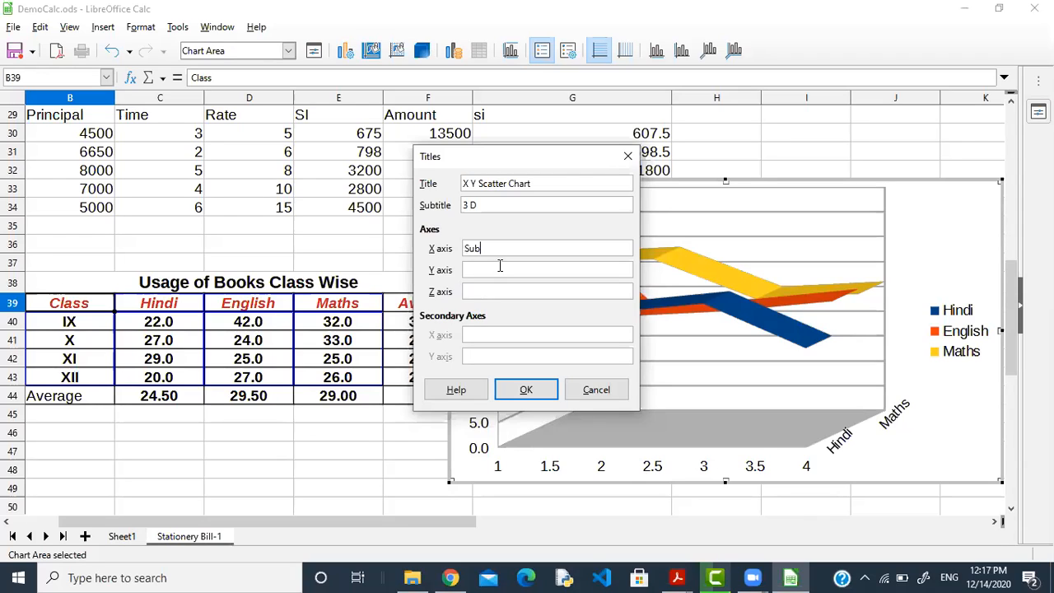
left_click(499, 268)
type("Number")
left_click(496, 292)
type("Depth")
left_click(524, 388)
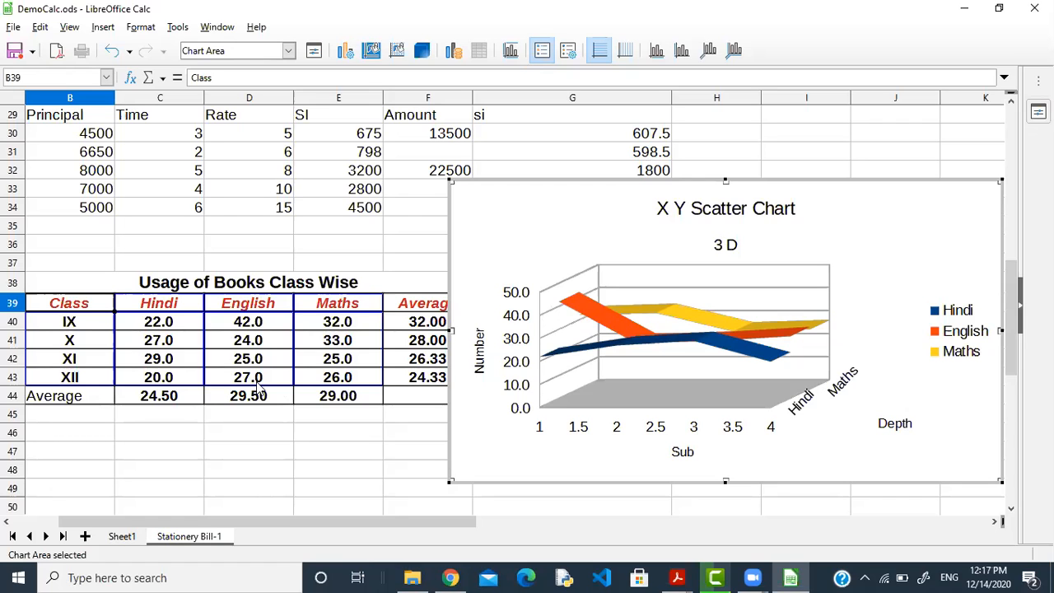
Insert a Net chart in the lines-only variant from the book usage cells B40:D43, after previewing the Bubble type.
left_click(206, 356)
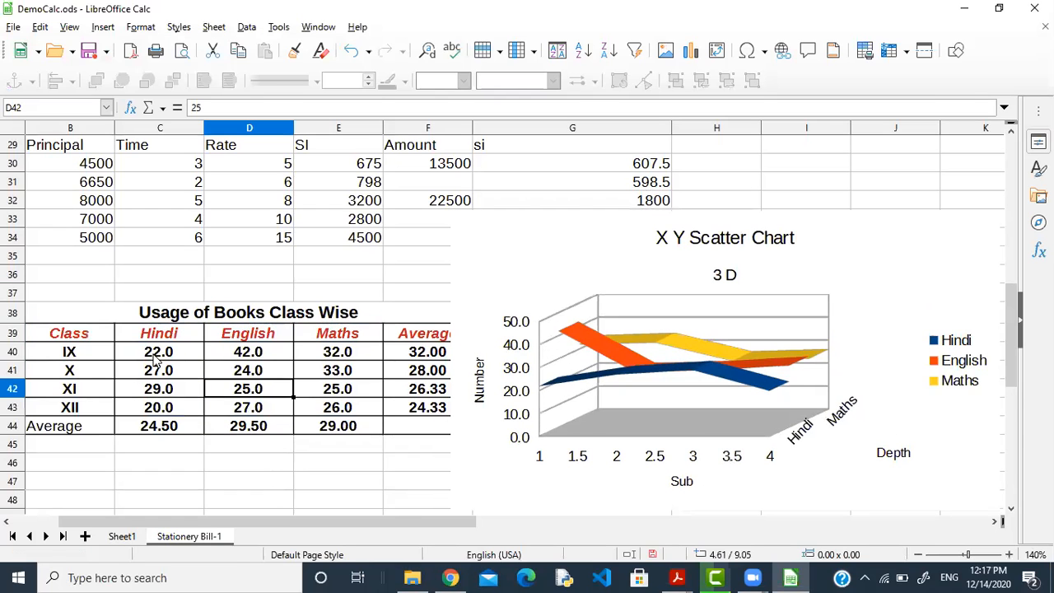
left_click_drag(93, 353, 262, 409)
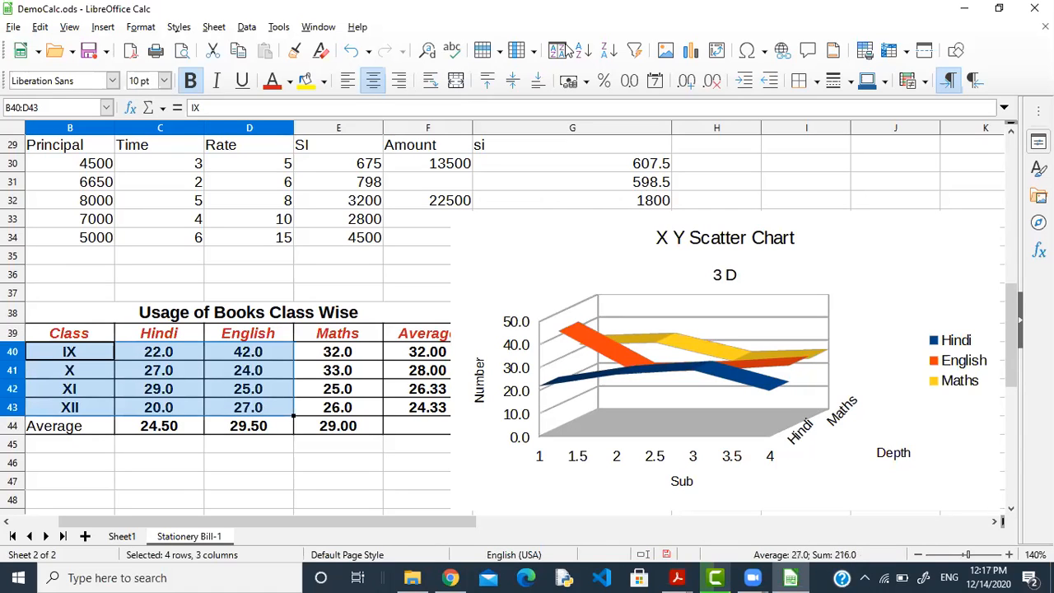
left_click(699, 57)
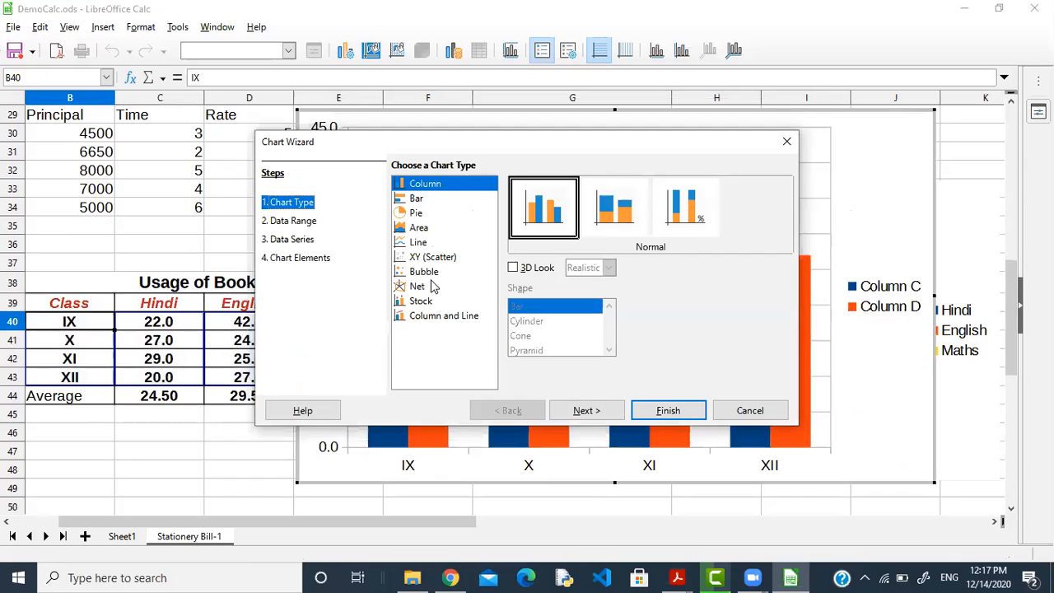
left_click(425, 272)
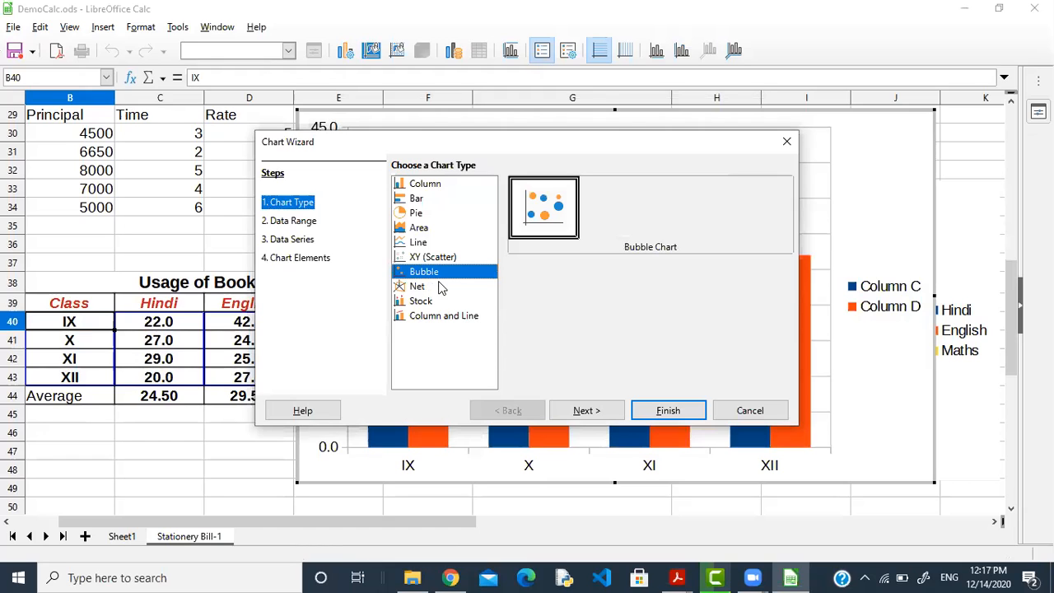
left_click(438, 287)
left_click(696, 211)
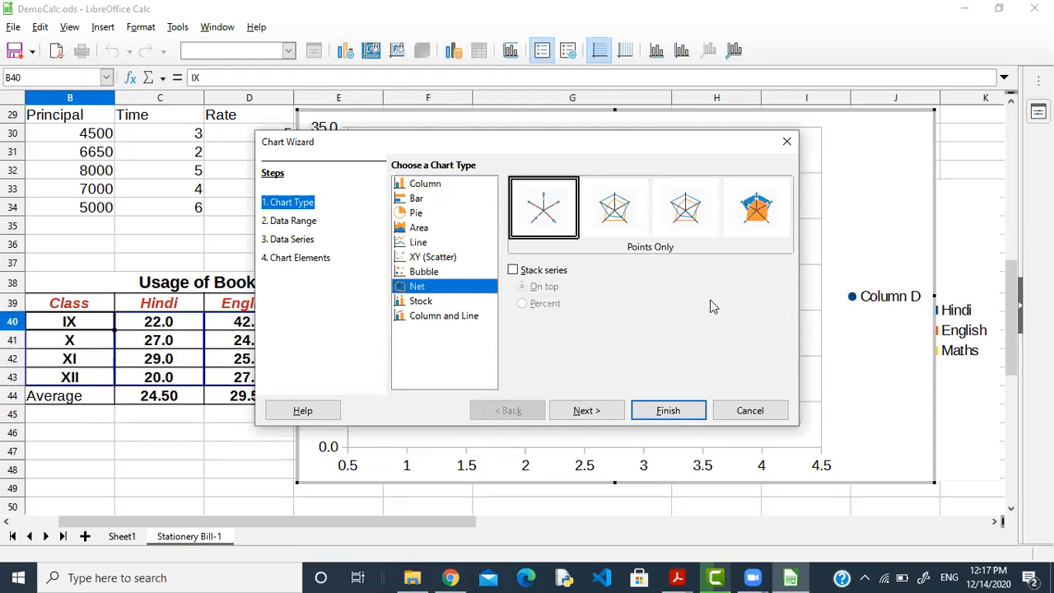
left_click(690, 414)
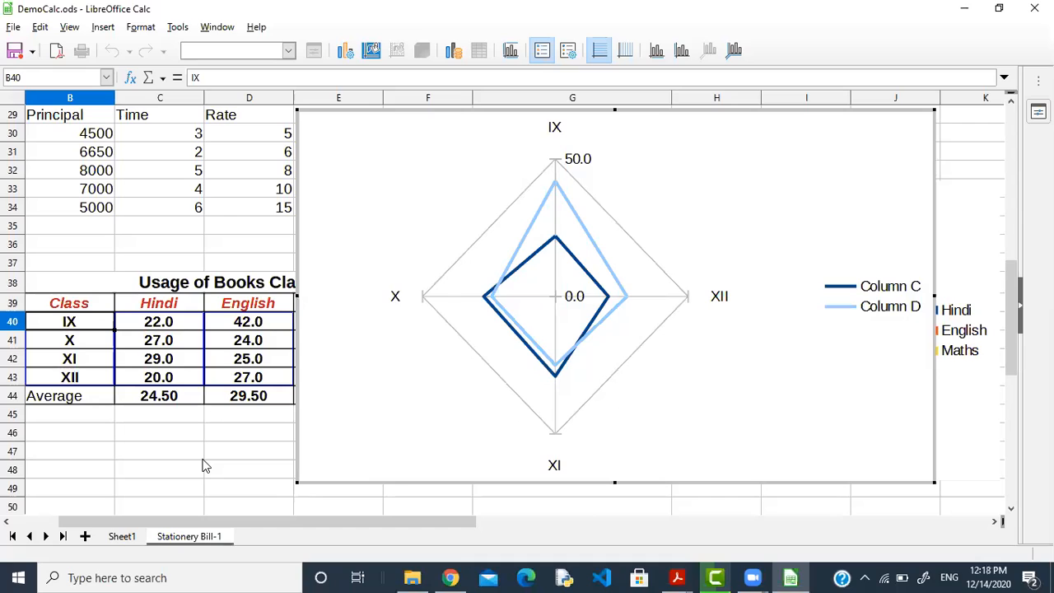
Deselect the net chart's plot area and leave chart editing by selecting cell D47 in the worksheet.
left_click(352, 167)
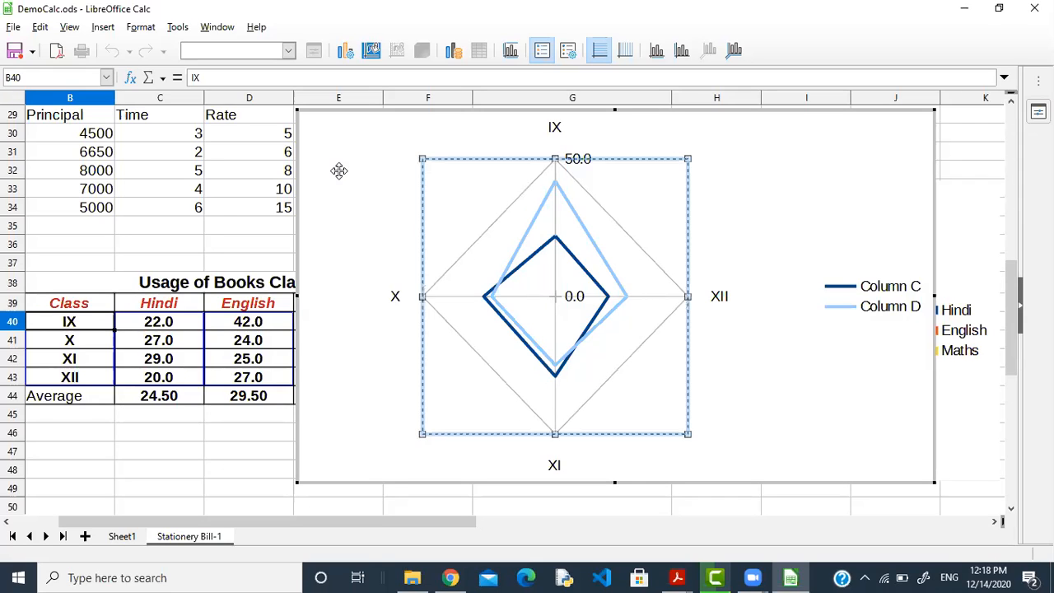
left_click(339, 170)
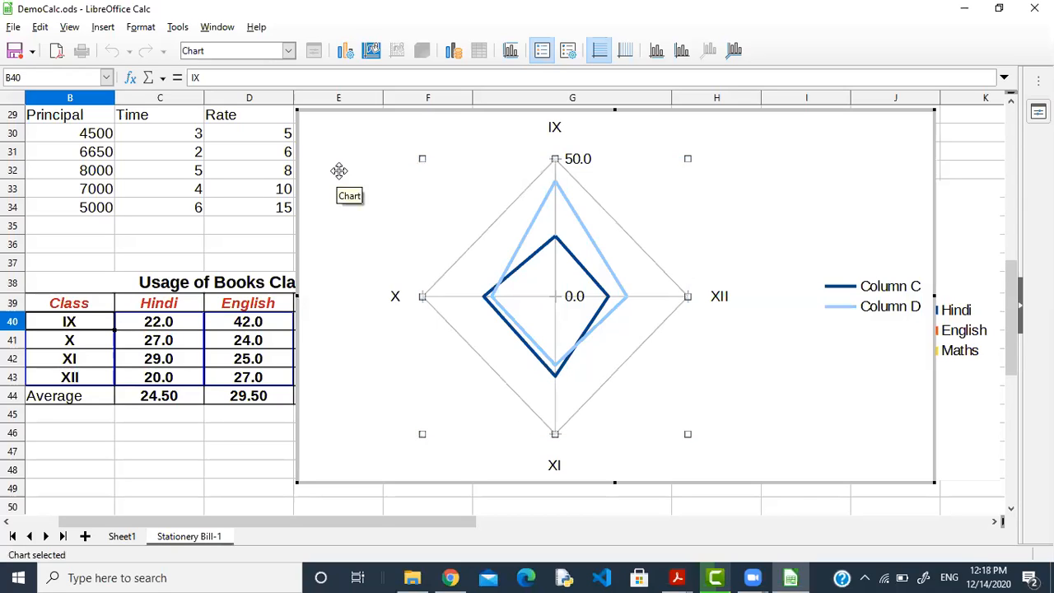
key("Escape")
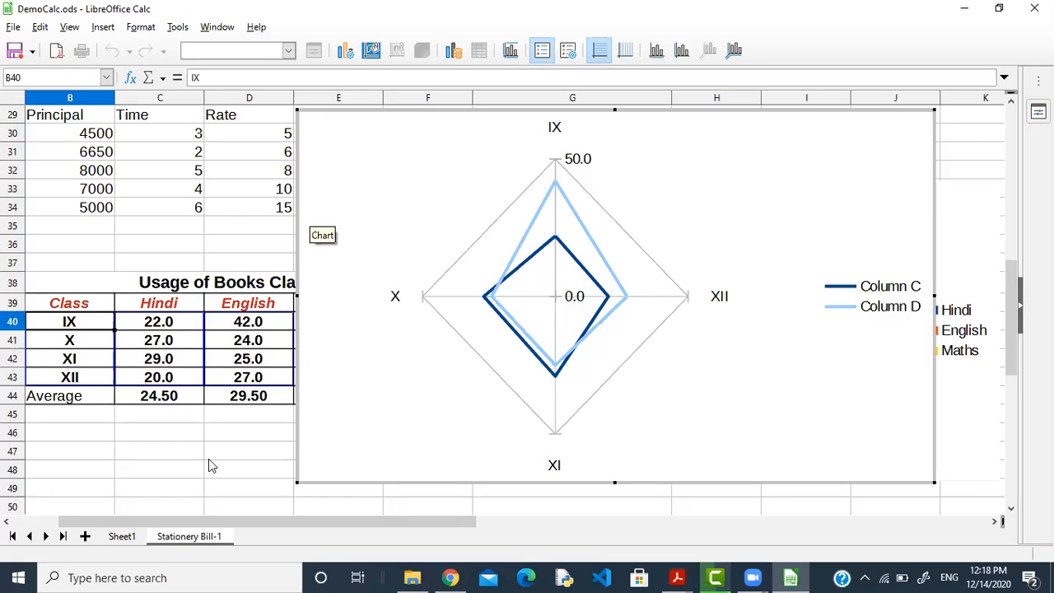
left_click(249, 452)
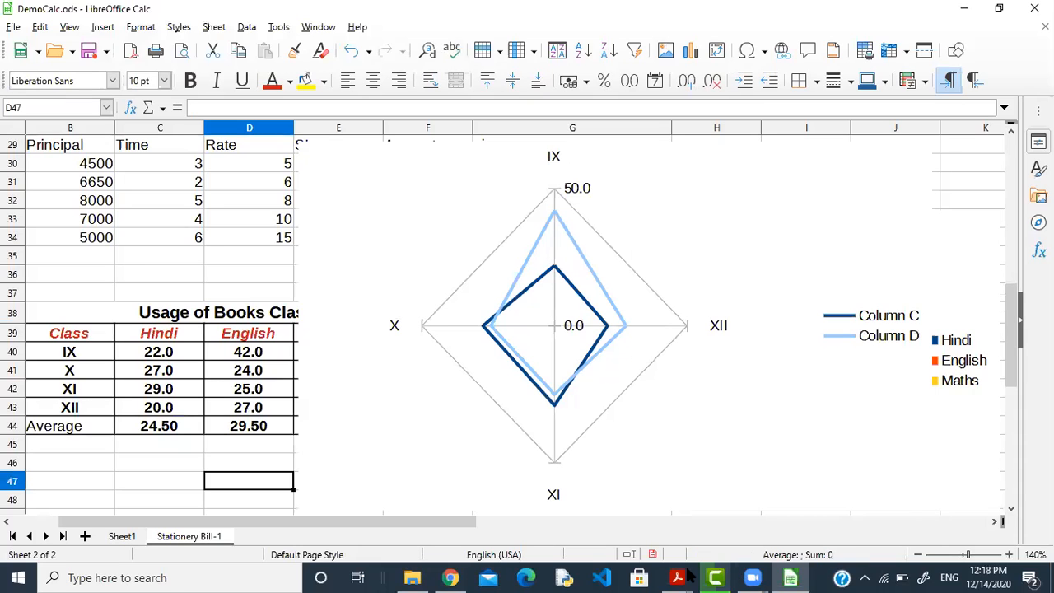
Switch to 402-Information Technology Class-IX.pdf in Adobe Acrobat Reader and read page 140 from the quadratic function example to Let's Practice 9.
mouse_move(677, 577)
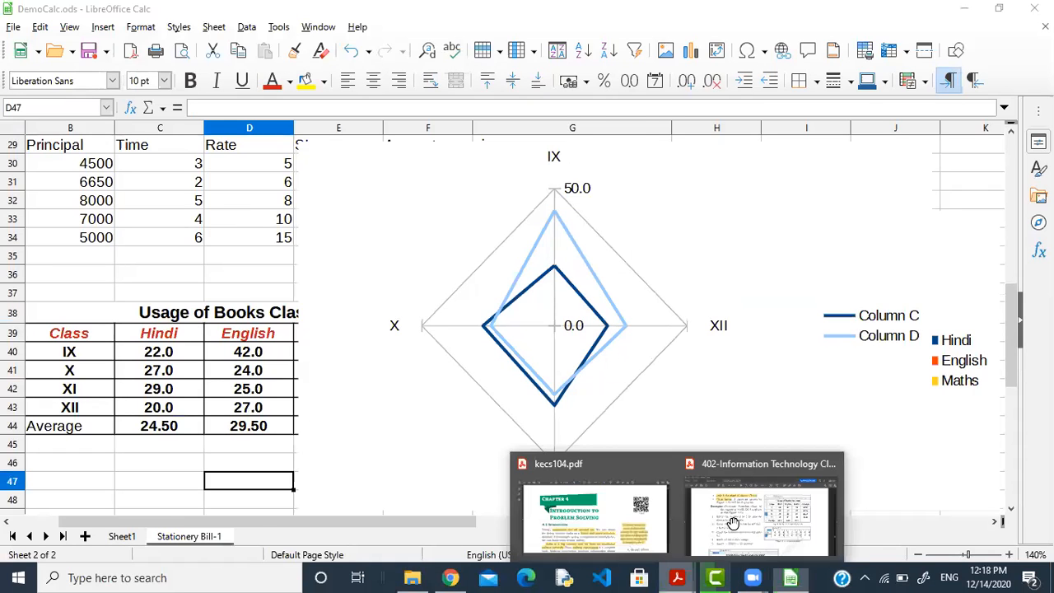
left_click(729, 522)
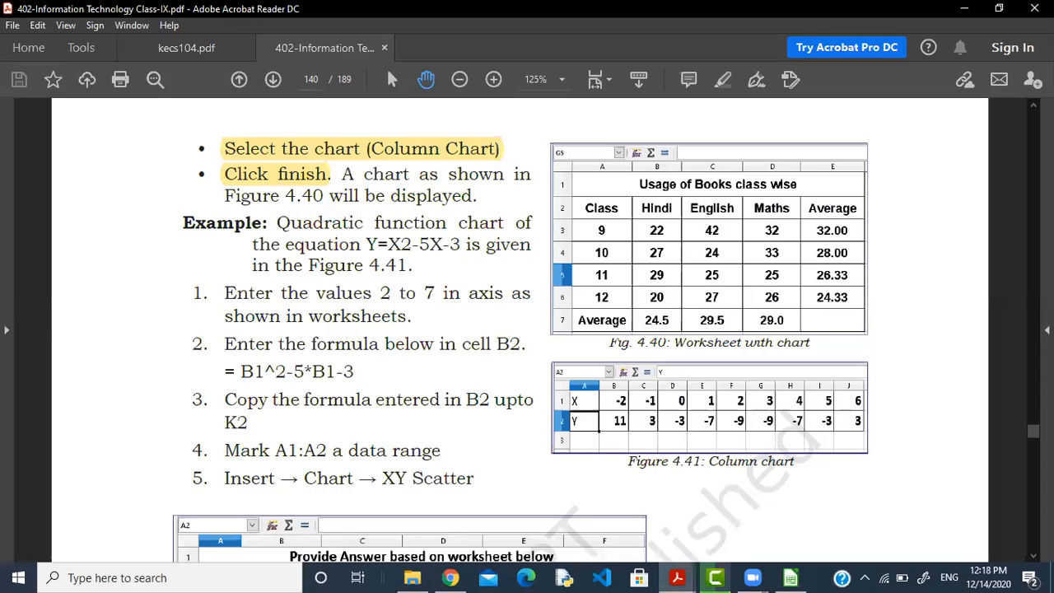
left_click_drag(1033, 430, 1033, 431)
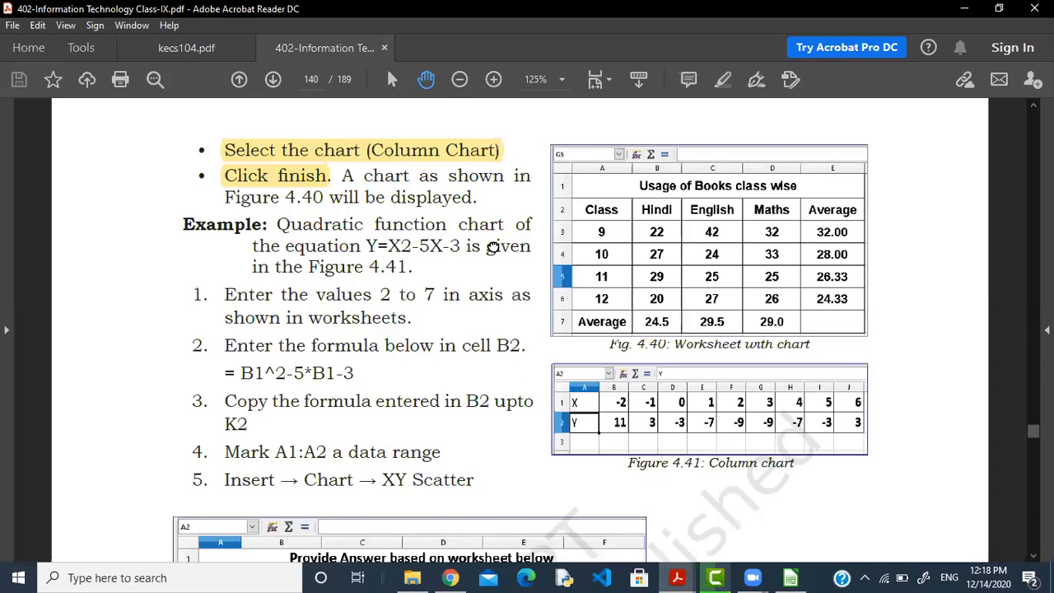
scroll(492, 247, "down", 1)
scroll(486, 482, "down", 4)
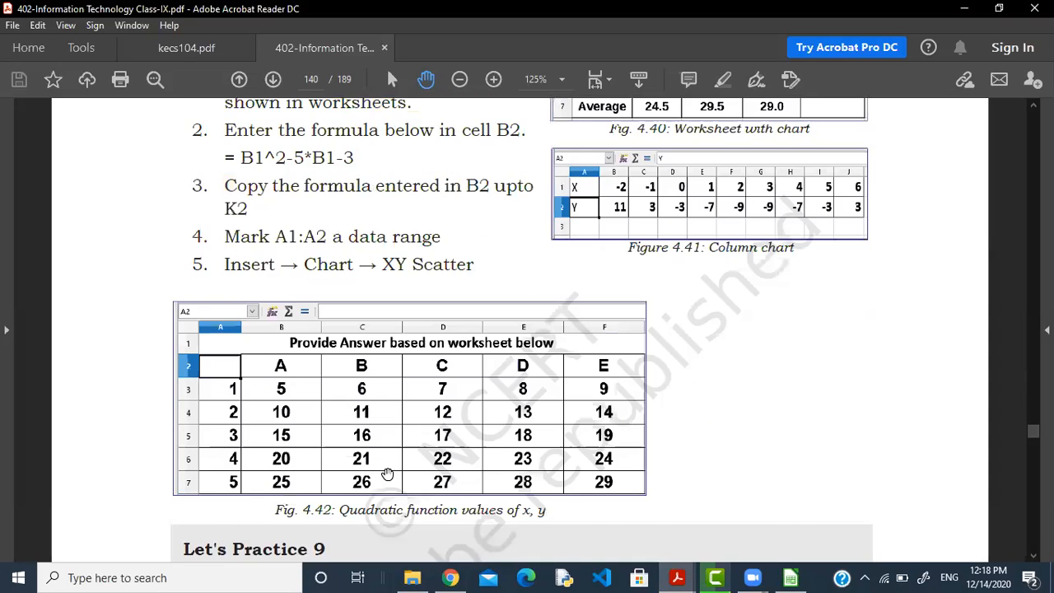
scroll(386, 476, "down", 5)
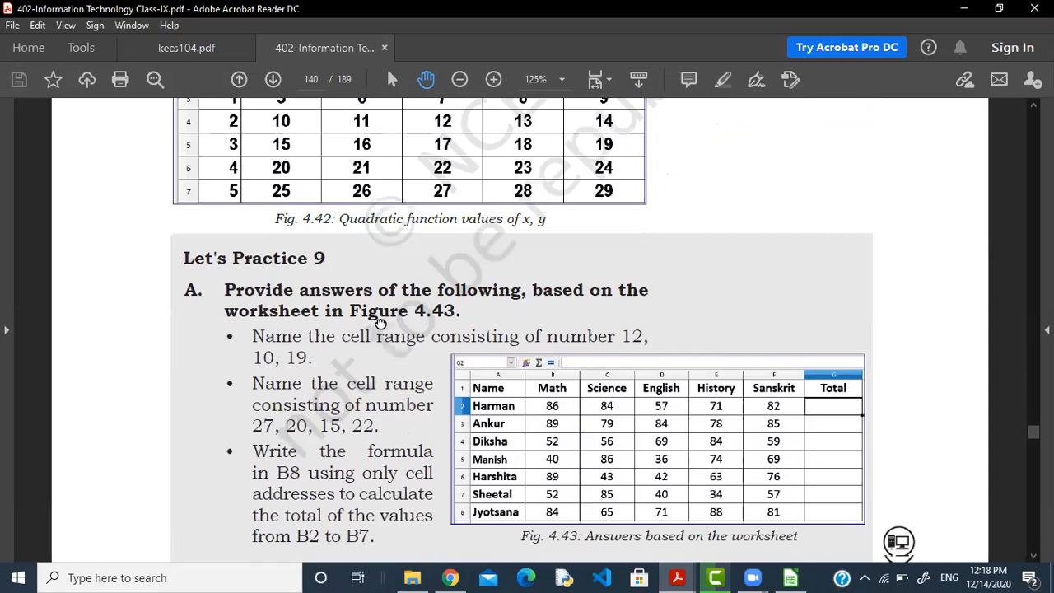
Read the part A cell range and formula questions of Let's Practice 9 with Figure 4.43, continuing onto PDF page 141.
scroll(381, 321, "down", 1)
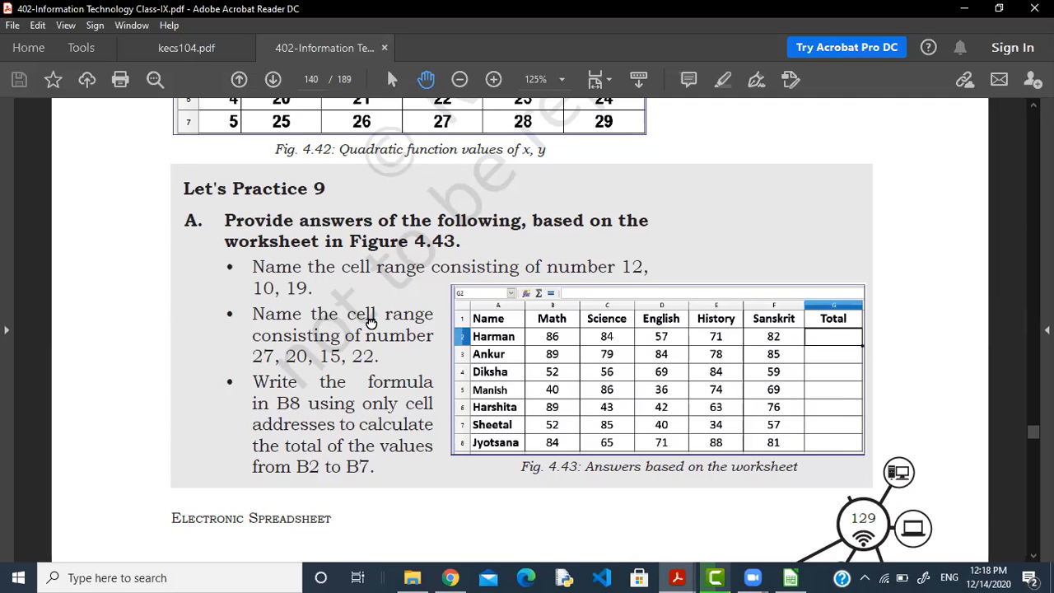
scroll(370, 321, "down", 3)
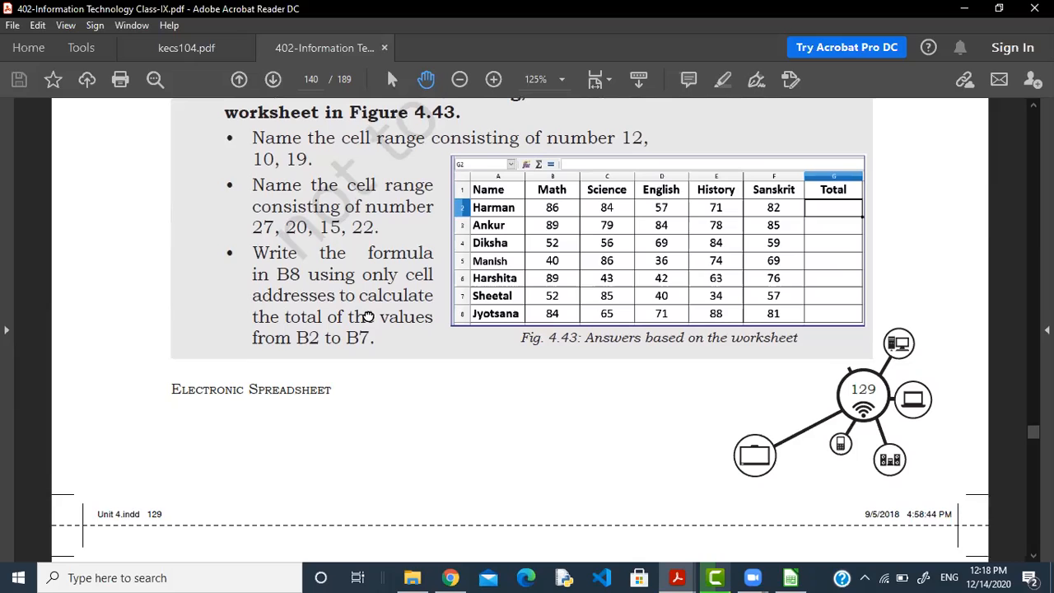
scroll(368, 323, "up", 1)
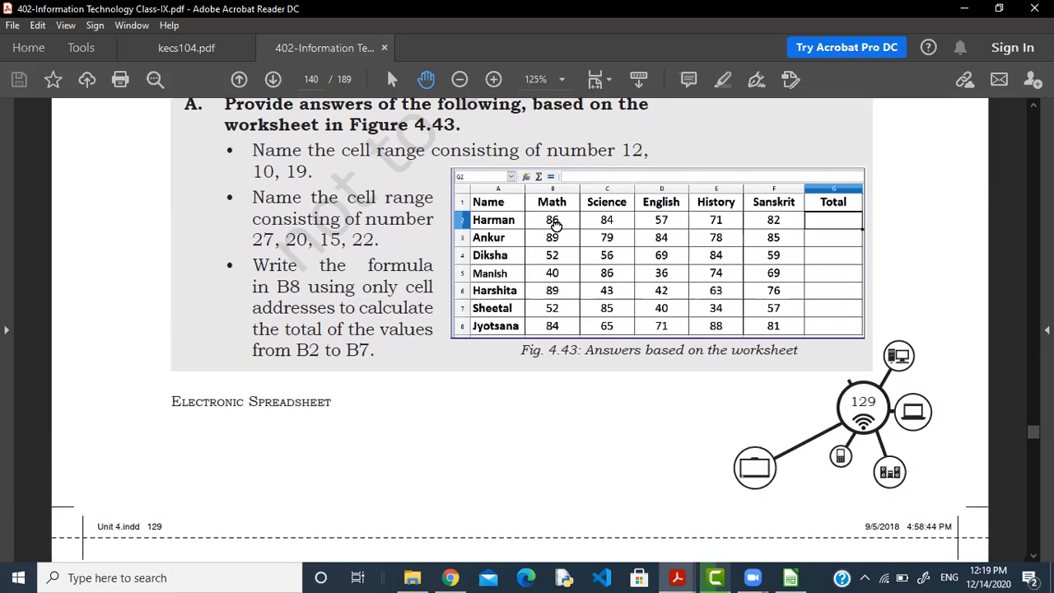
scroll(555, 255, "up", 1)
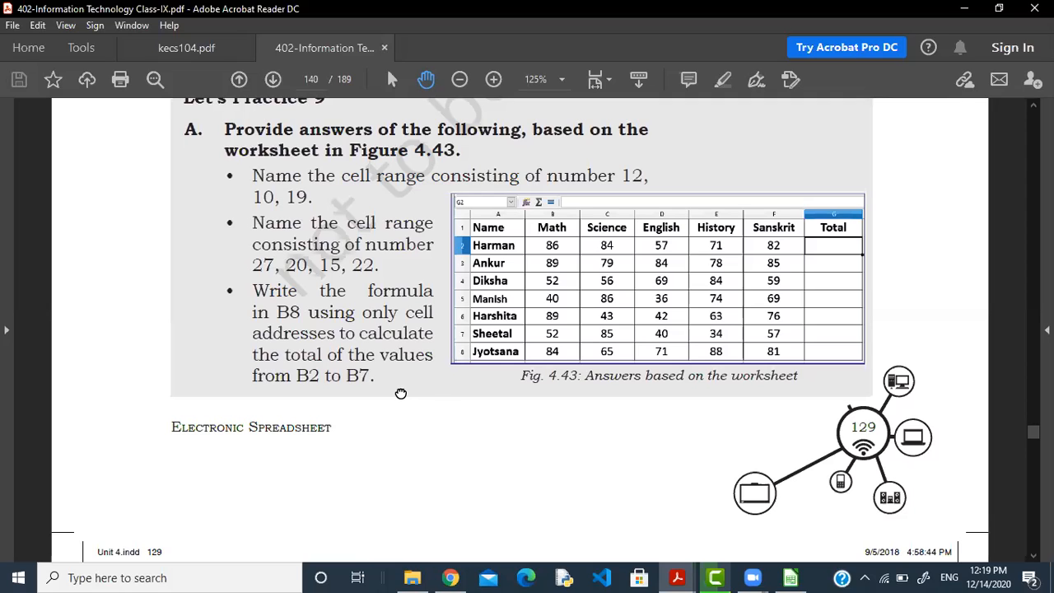
scroll(398, 363, "down", 1)
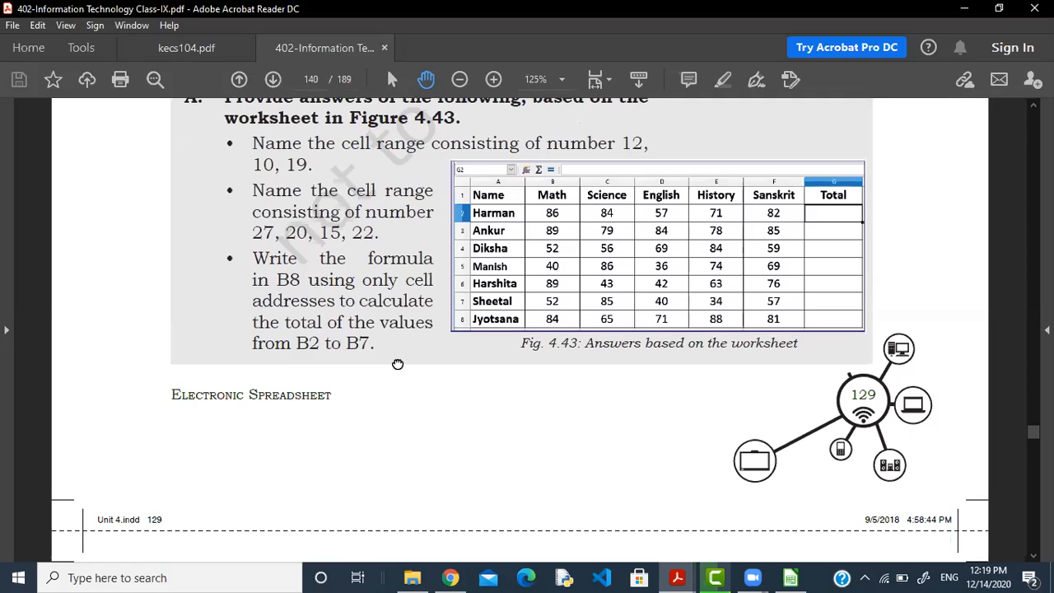
scroll(397, 344, "down", 1)
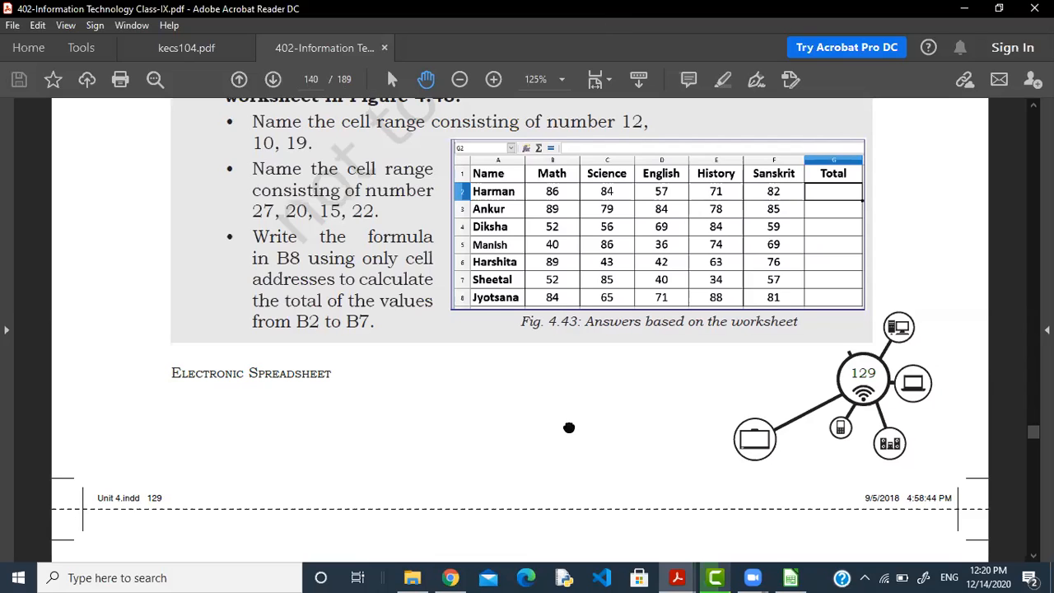
scroll(576, 366, "down", 4)
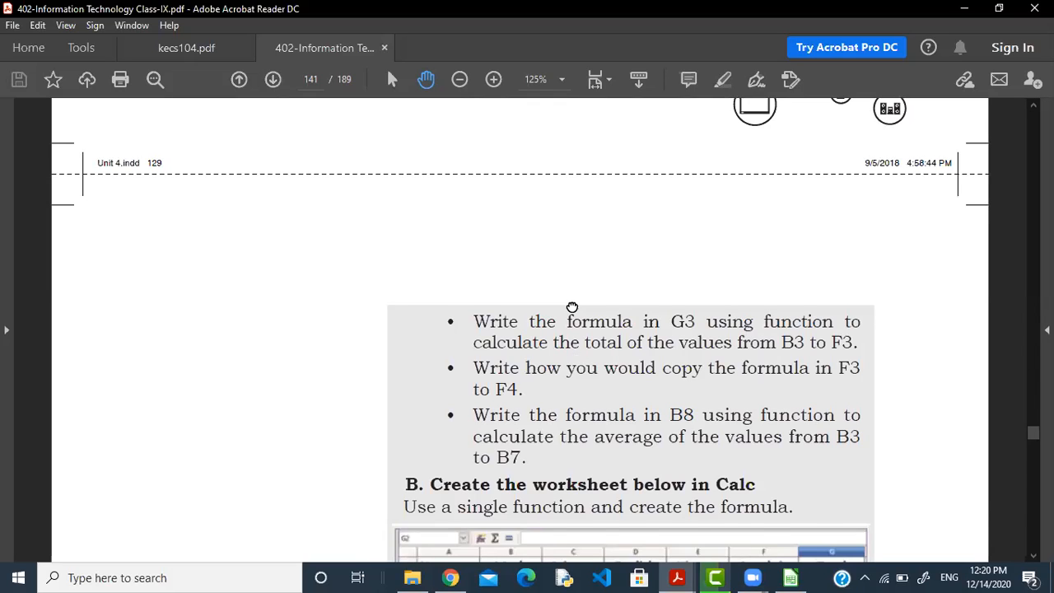
scroll(571, 306, "down", 1)
scroll(563, 268, "down", 1)
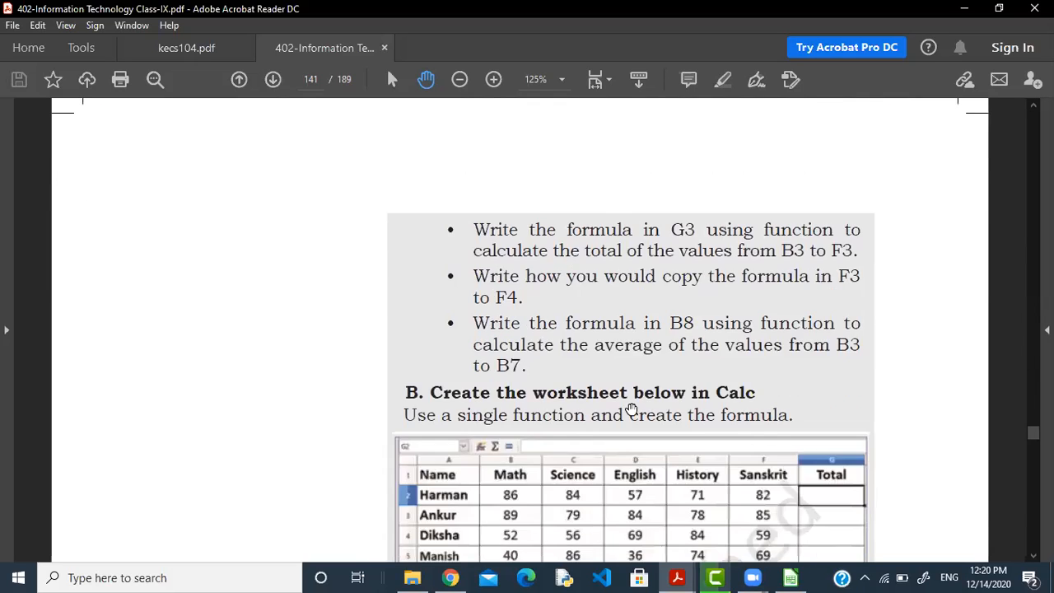
scroll(610, 329, "down", 1)
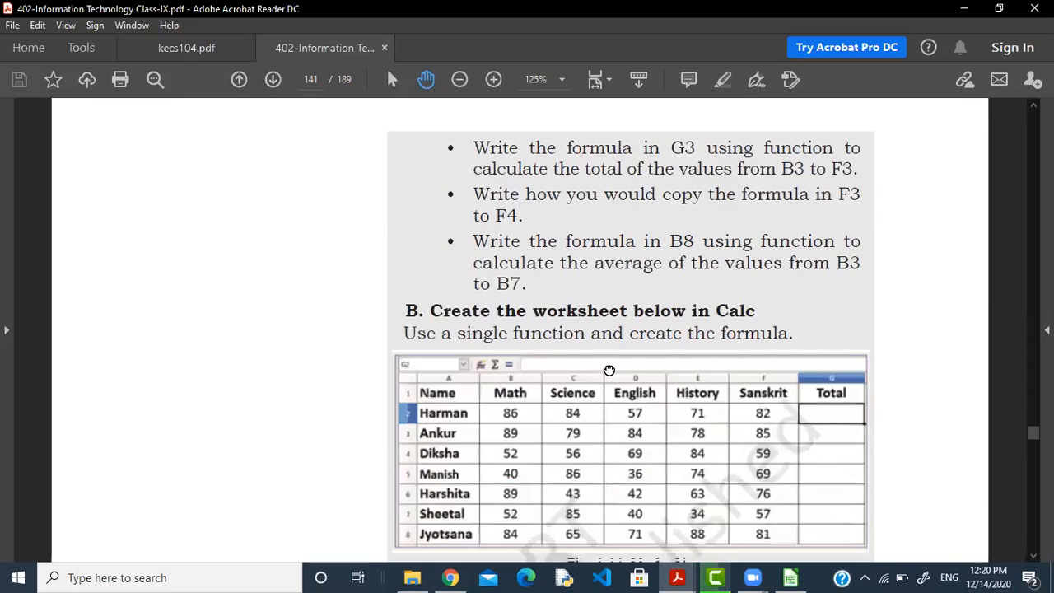
scroll(610, 366, "up", 1)
scroll(611, 331, "down", 1)
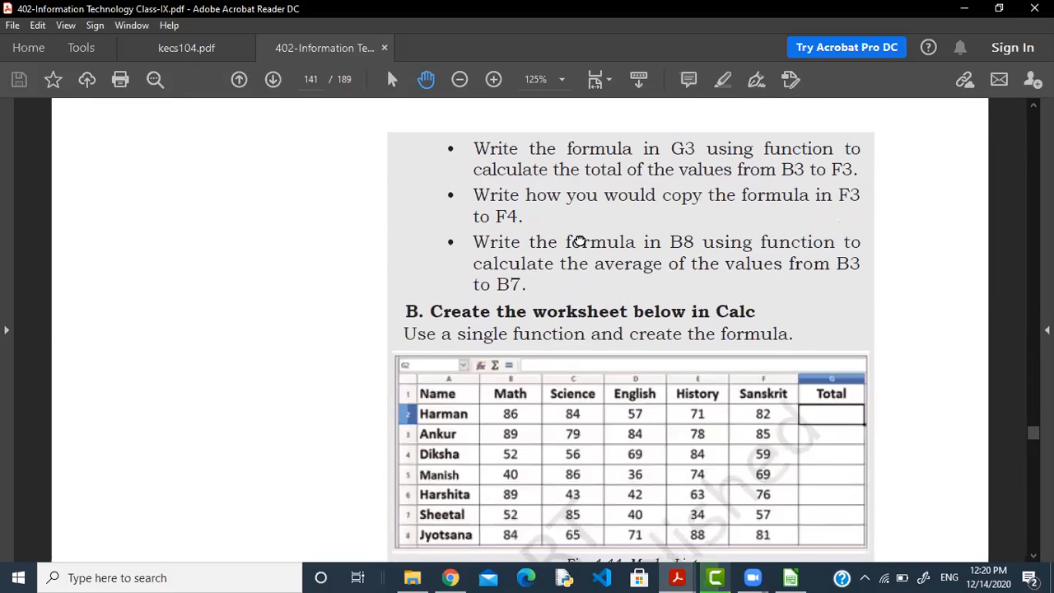
Read part B of Let's Practice 9, covering the Fig. 4.44 marks list and formula tasks 1 to 6.
scroll(578, 239, "down", 1)
scroll(572, 216, "down", 1)
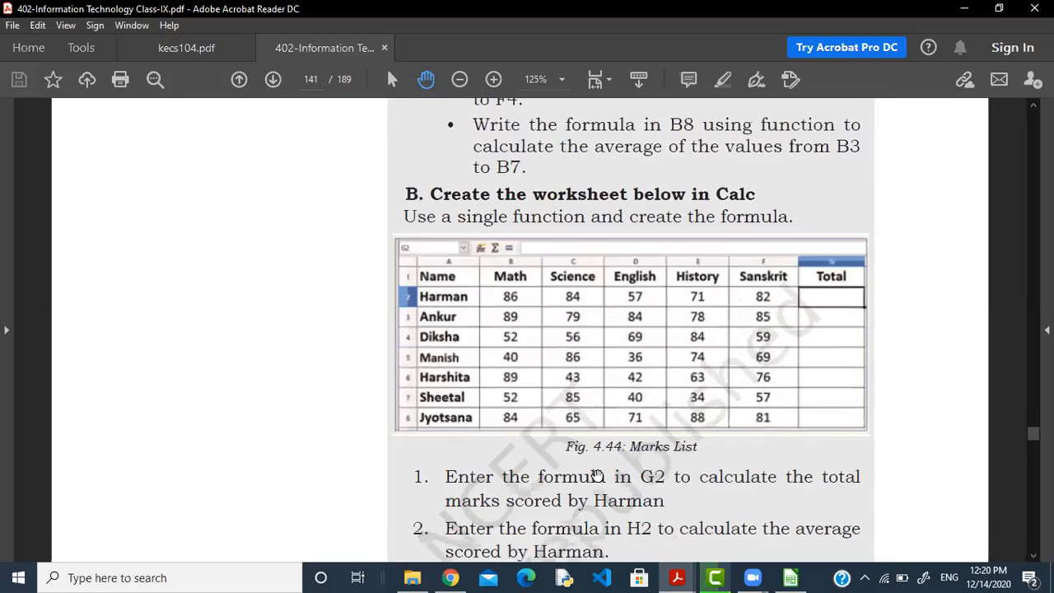
scroll(597, 474, "down", 1)
scroll(585, 350, "down", 2)
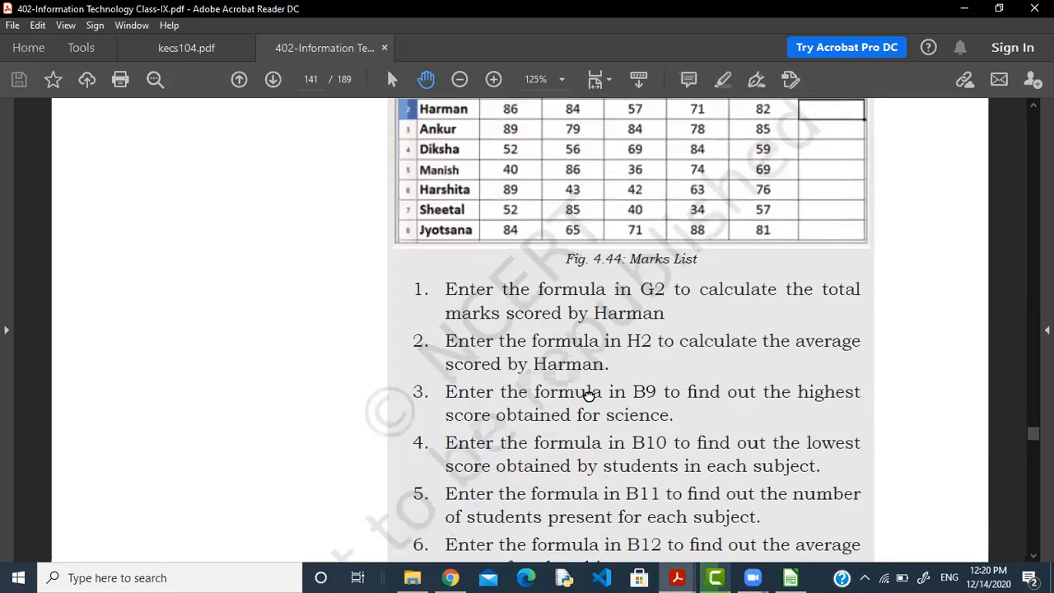
scroll(593, 408, "up", 1)
scroll(618, 494, "up", 2)
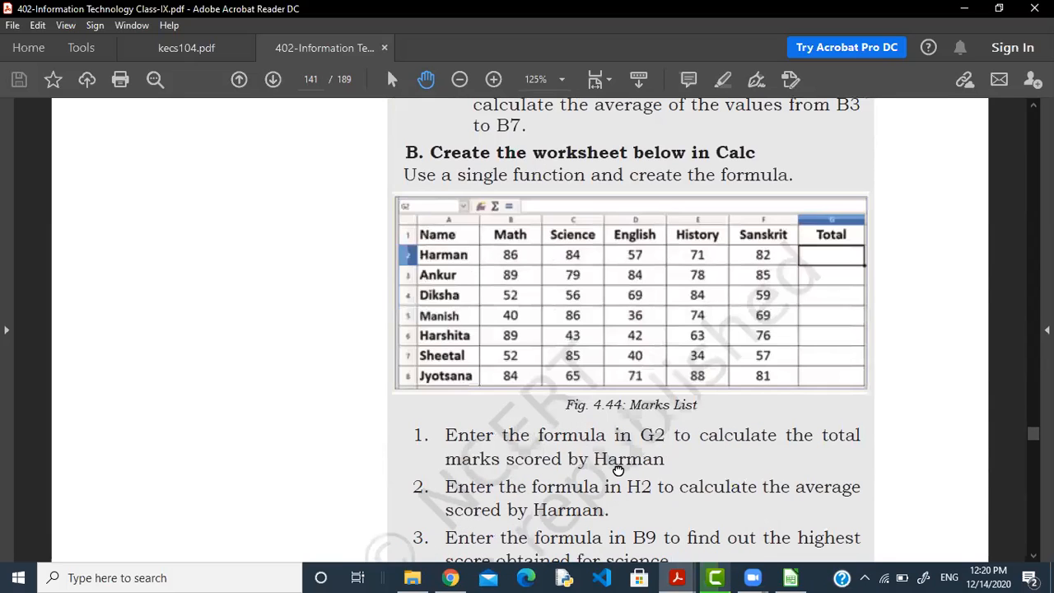
scroll(593, 363, "down", 1)
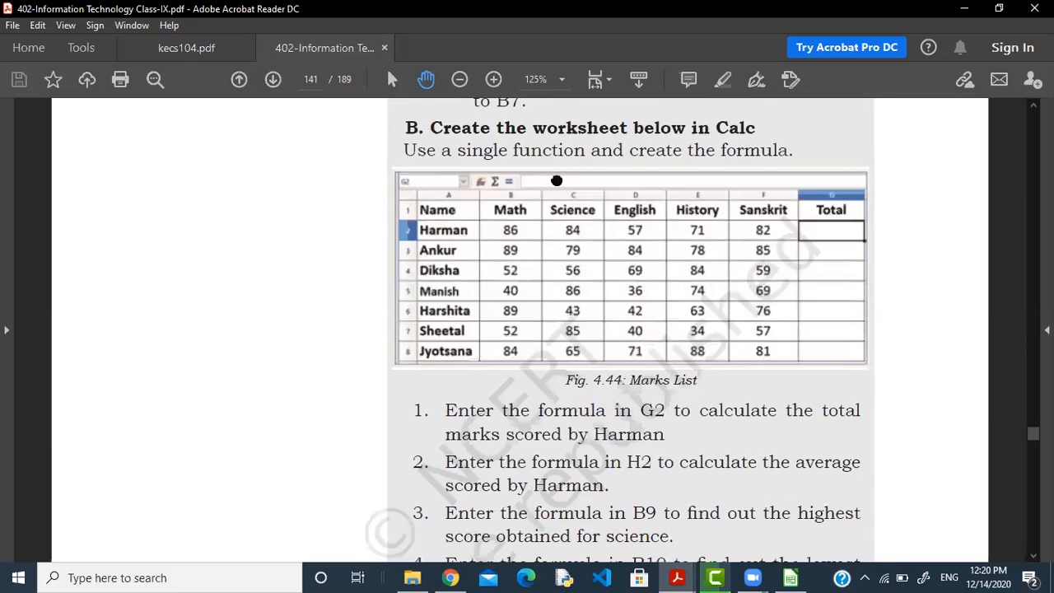
scroll(555, 176, "down", 5)
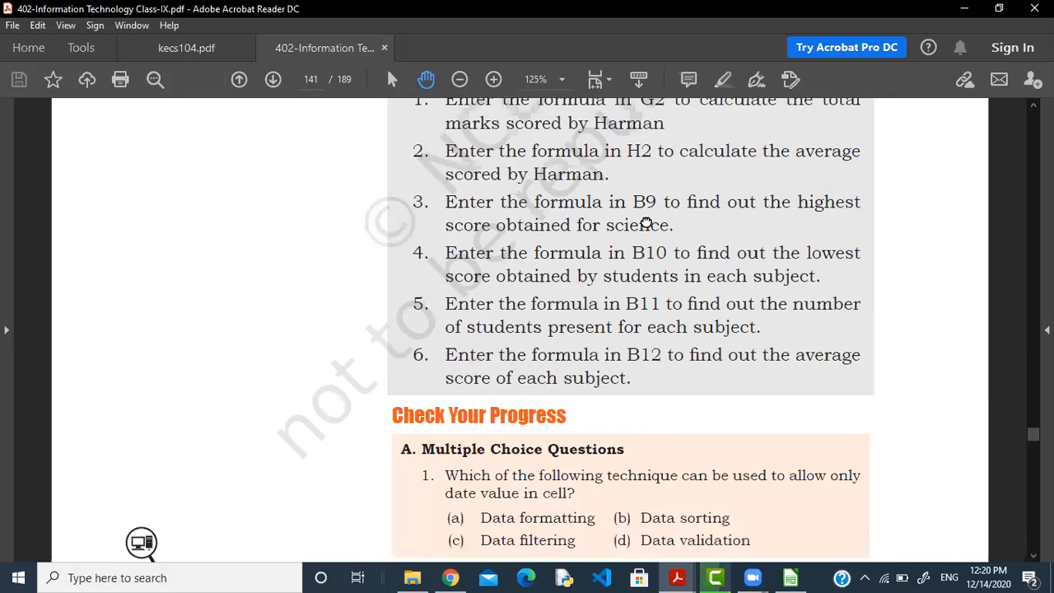
Review the Check Your Progress multiple choice questions 1 to 5 on data validation, find and replace, sorting and filtering.
scroll(649, 223, "down", 3)
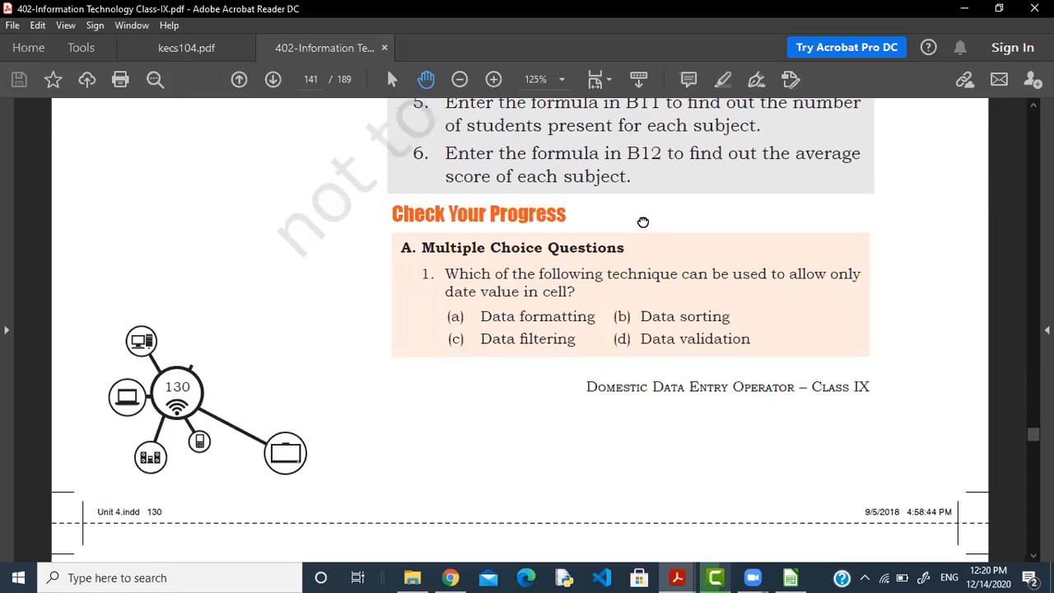
scroll(644, 218, "down", 1)
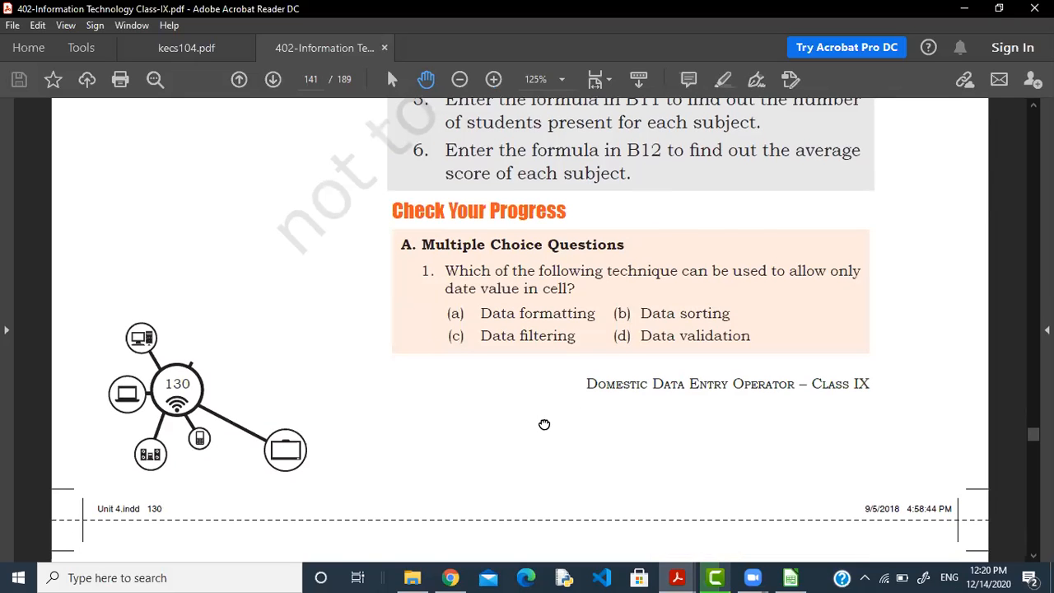
scroll(517, 310, "down", 3)
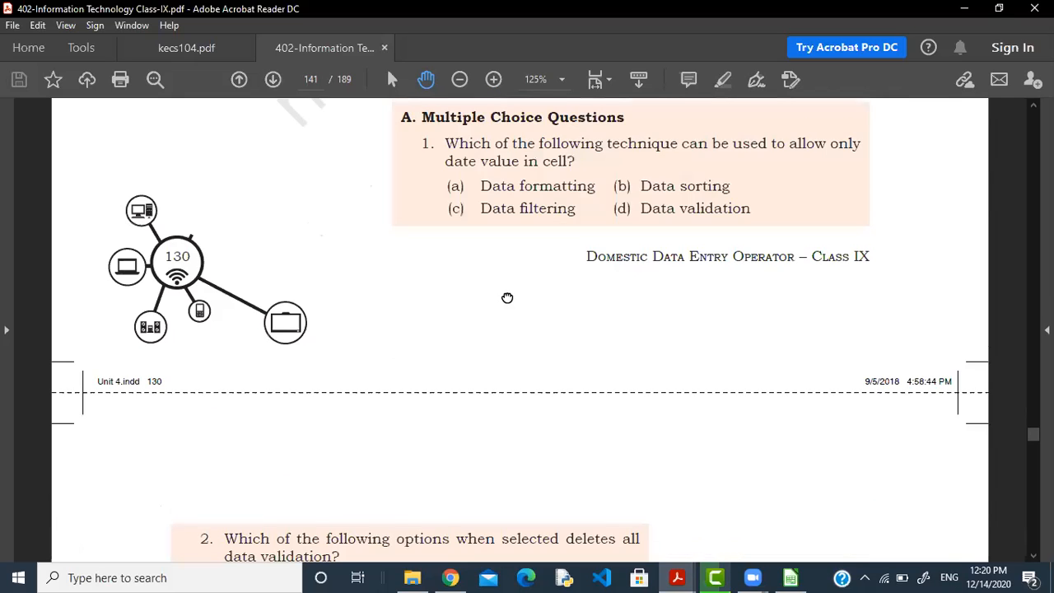
scroll(505, 325, "up", 1)
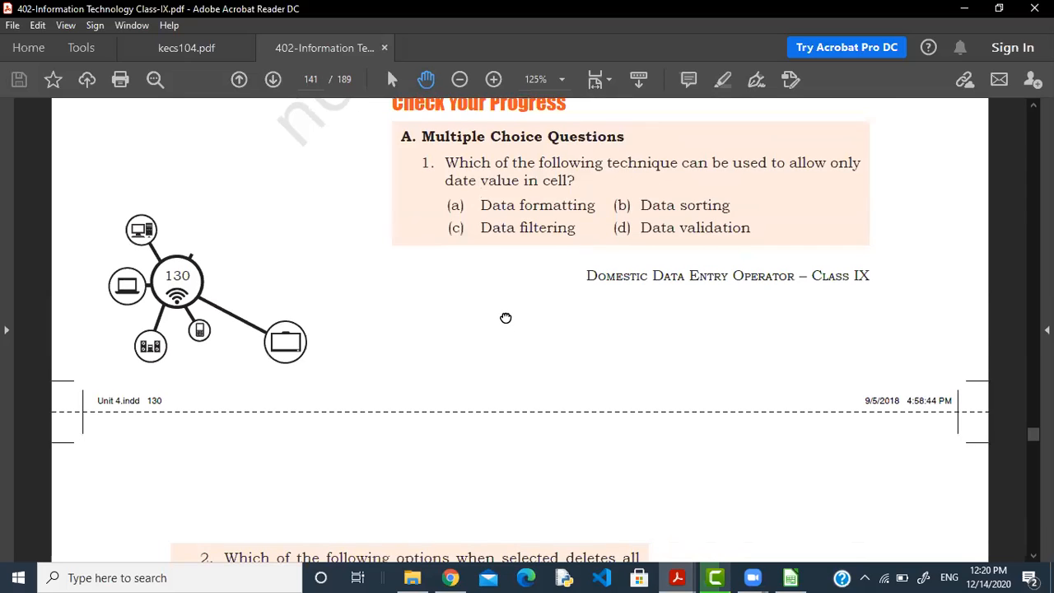
scroll(505, 320, "down", 1)
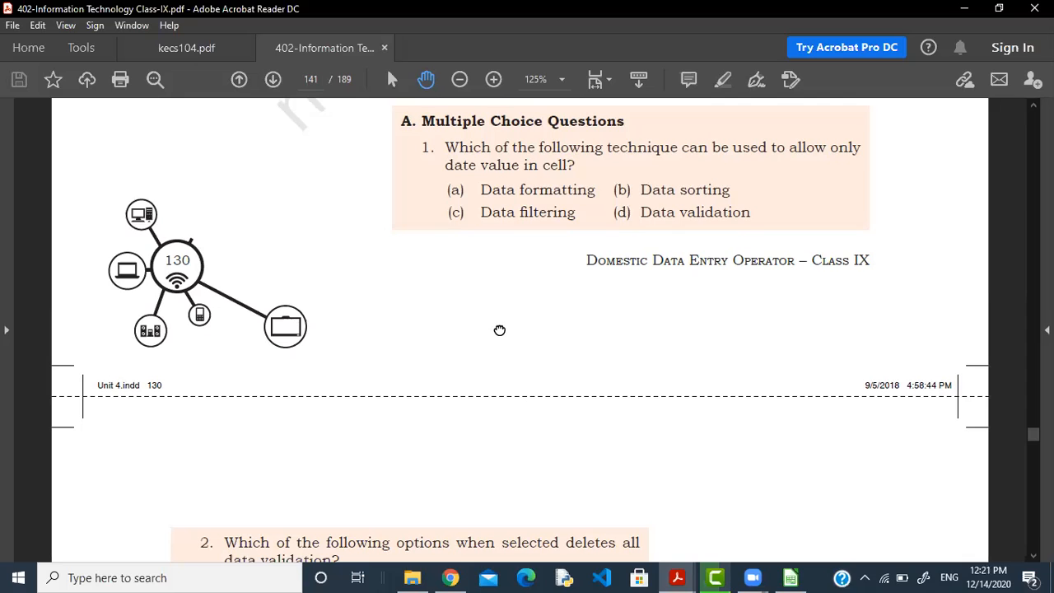
scroll(442, 435, "down", 4)
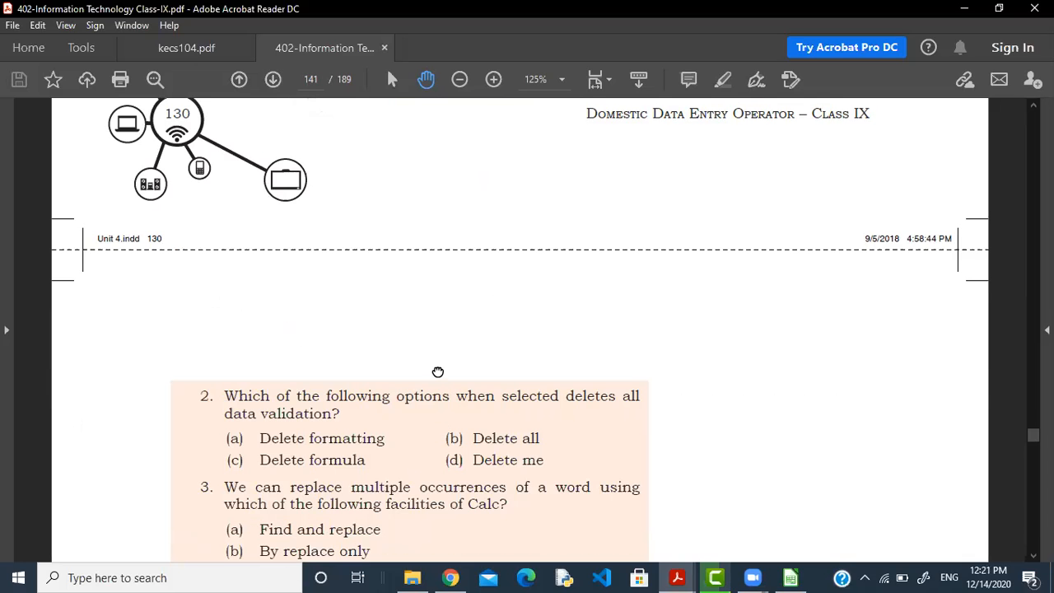
scroll(426, 330, "down", 4)
mouse_move(411, 345)
left_mouse_down()
mouse_move(405, 288)
mouse_move(415, 287)
mouse_move(411, 337)
left_mouse_up()
left_click_drag(343, 265, 345, 244)
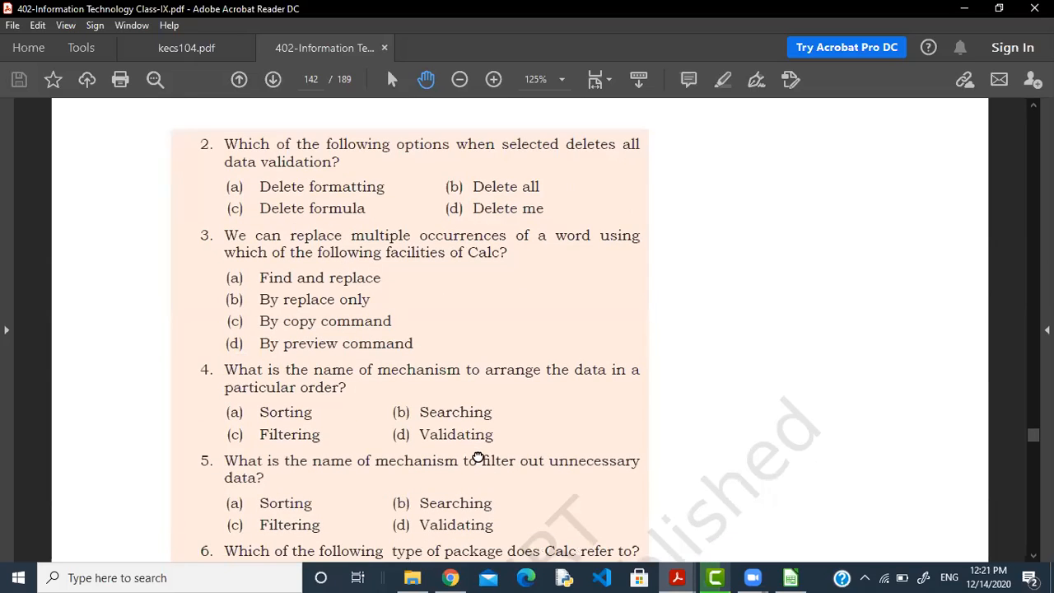
scroll(478, 454, "up", 5)
scroll(731, 270, "up", 2)
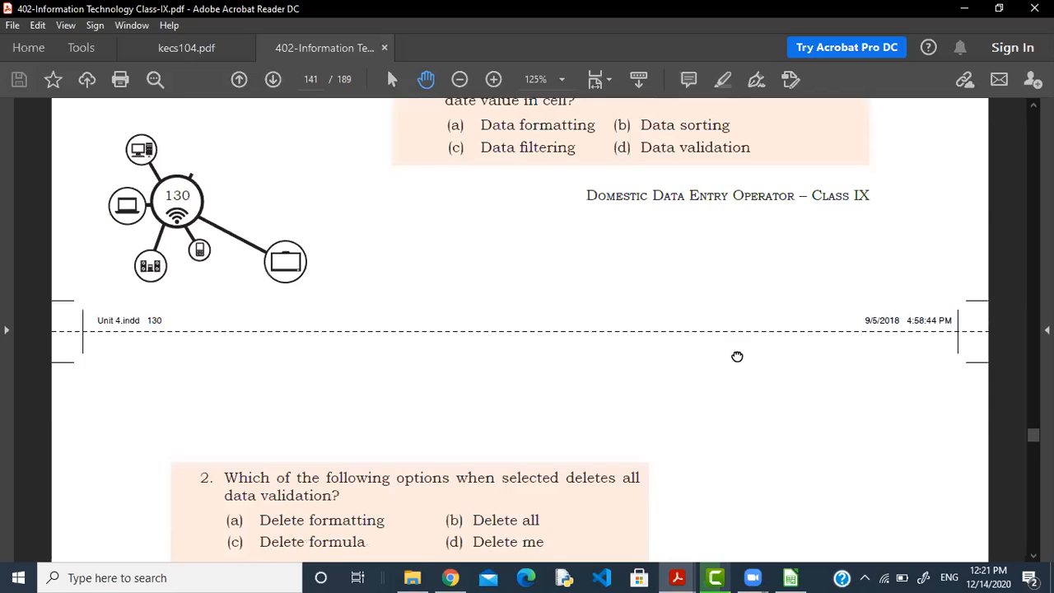
scroll(736, 356, "up", 2)
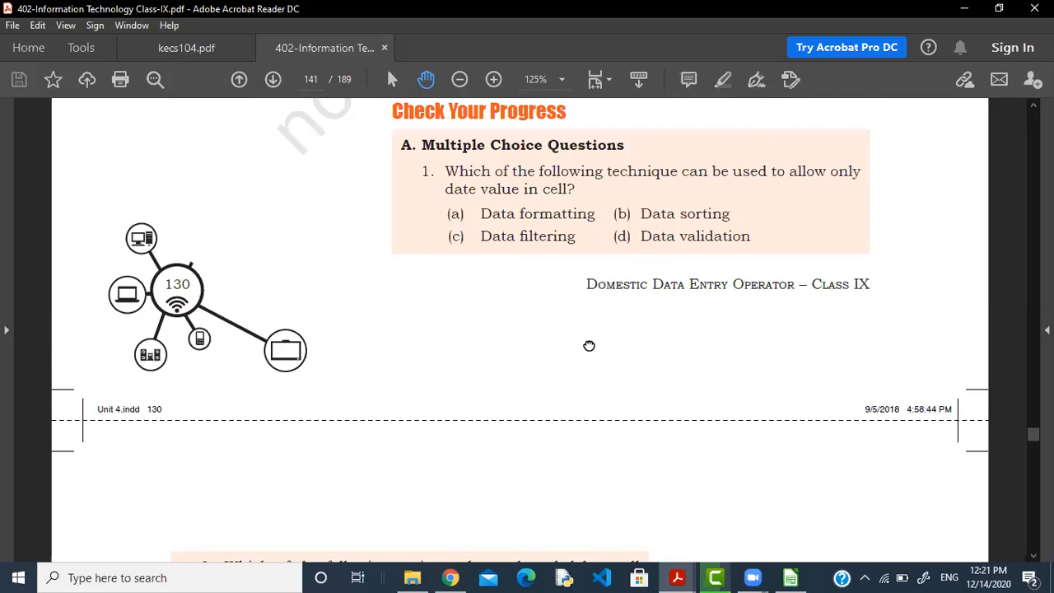
scroll(590, 344, "down", 1)
scroll(497, 415, "down", 4)
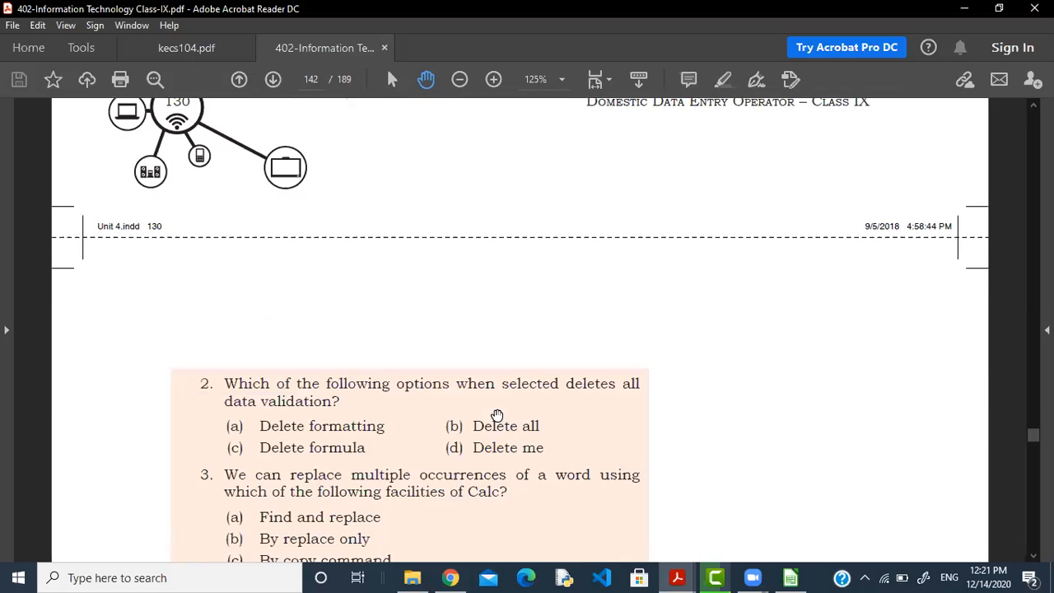